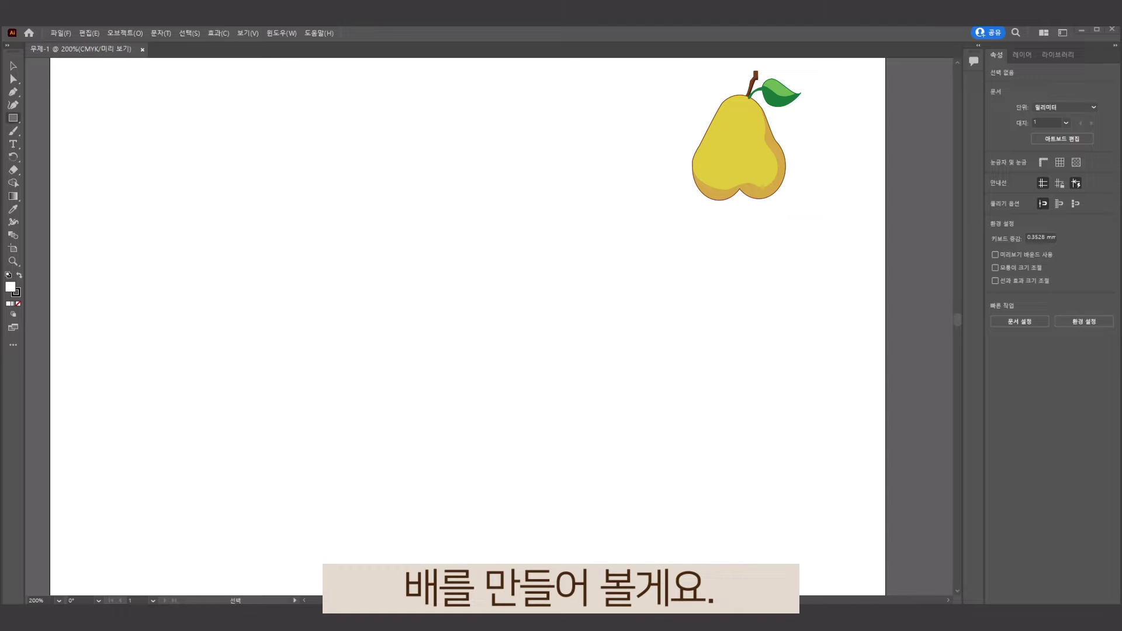
Draw a tall oval, duplicate it into a triangular cluster of three, and select all three
click(13, 117)
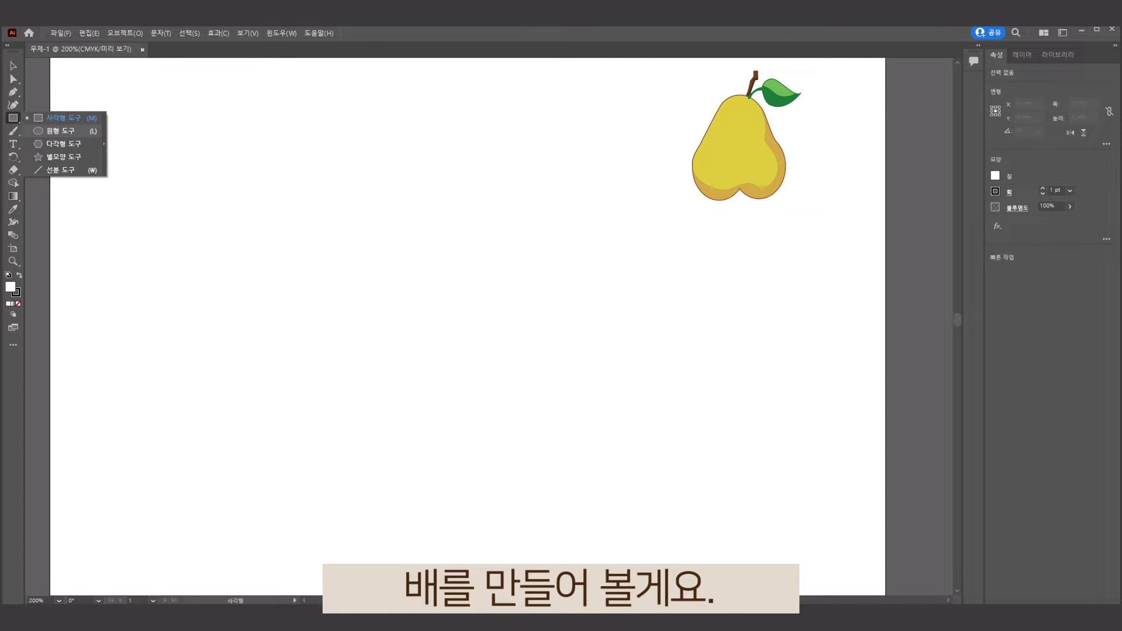
click(61, 130)
drag(252, 274, 367, 413)
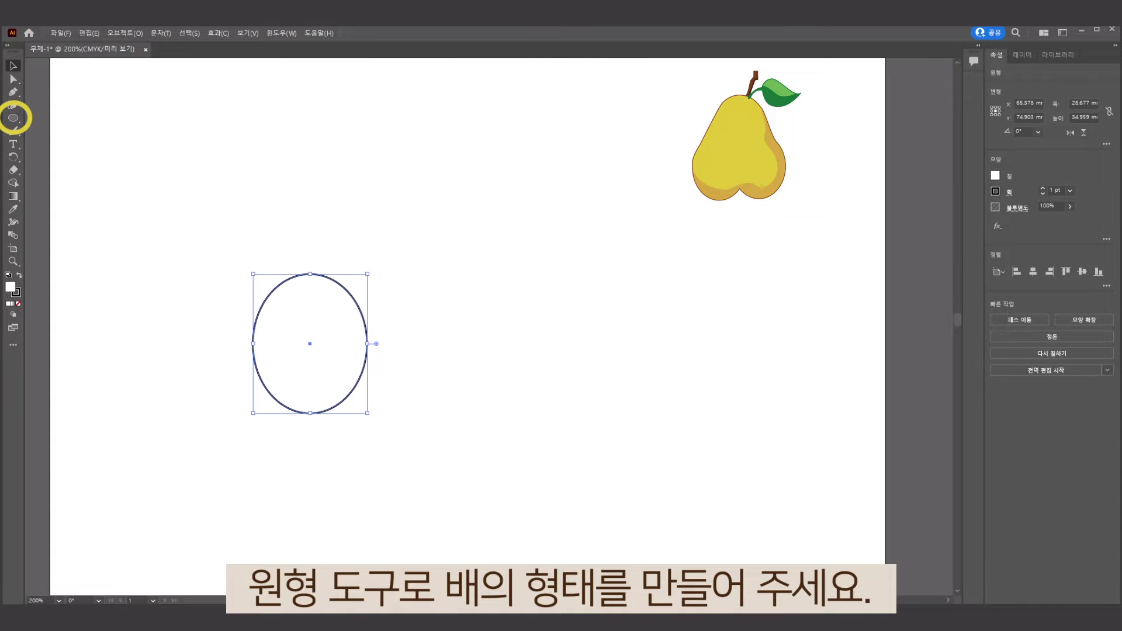
mouse_move(313, 337)
mouse_down()
mouse_move(356, 251)
mouse_move(397, 334)
mouse_up()
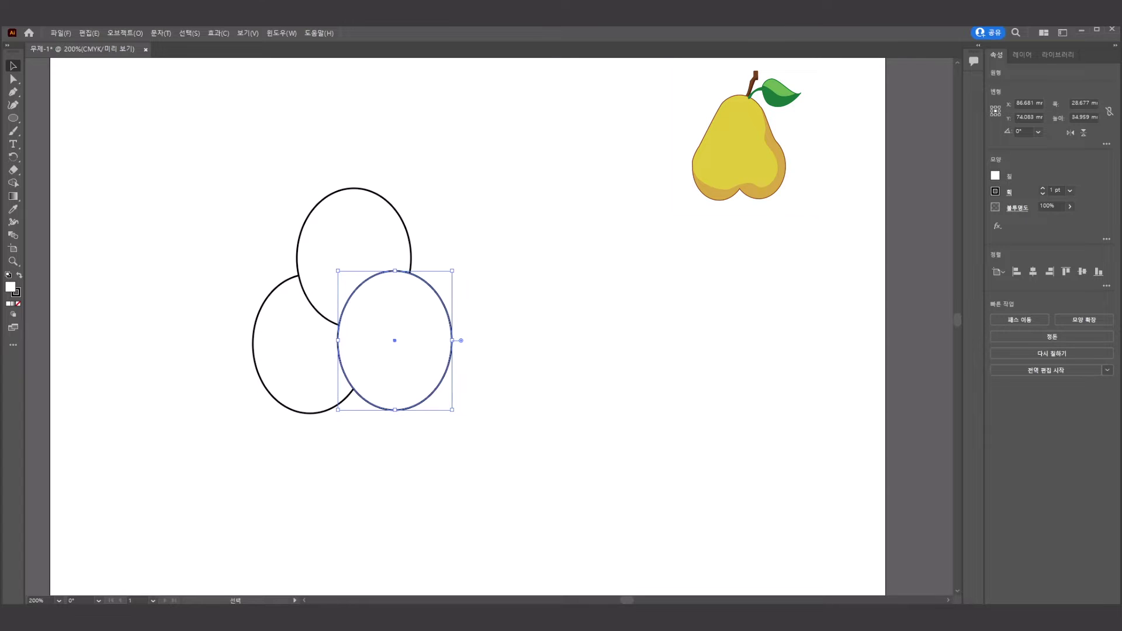
drag(250, 153, 491, 461)
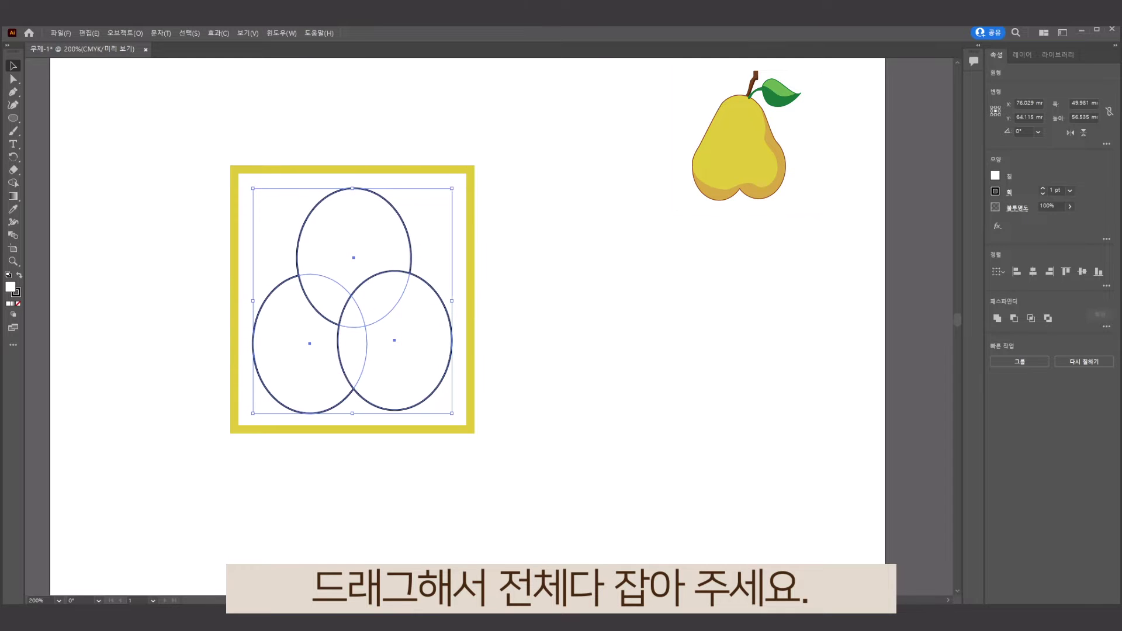
Dock the Pathfinder panel and unite the three ovals into one outline
key(alt+w)
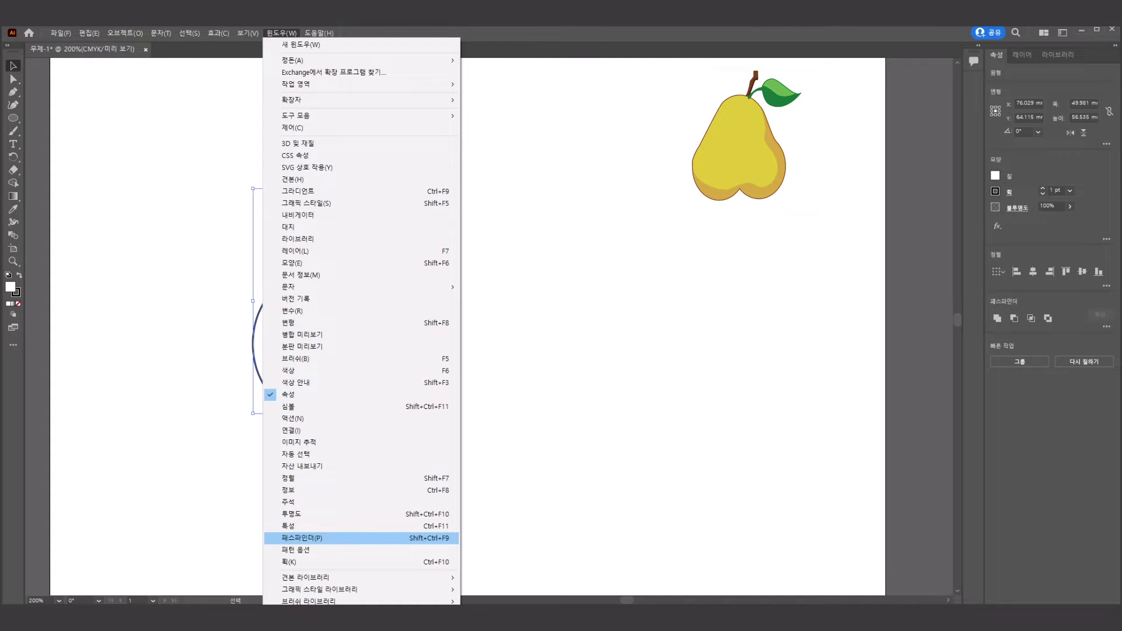
click(302, 537)
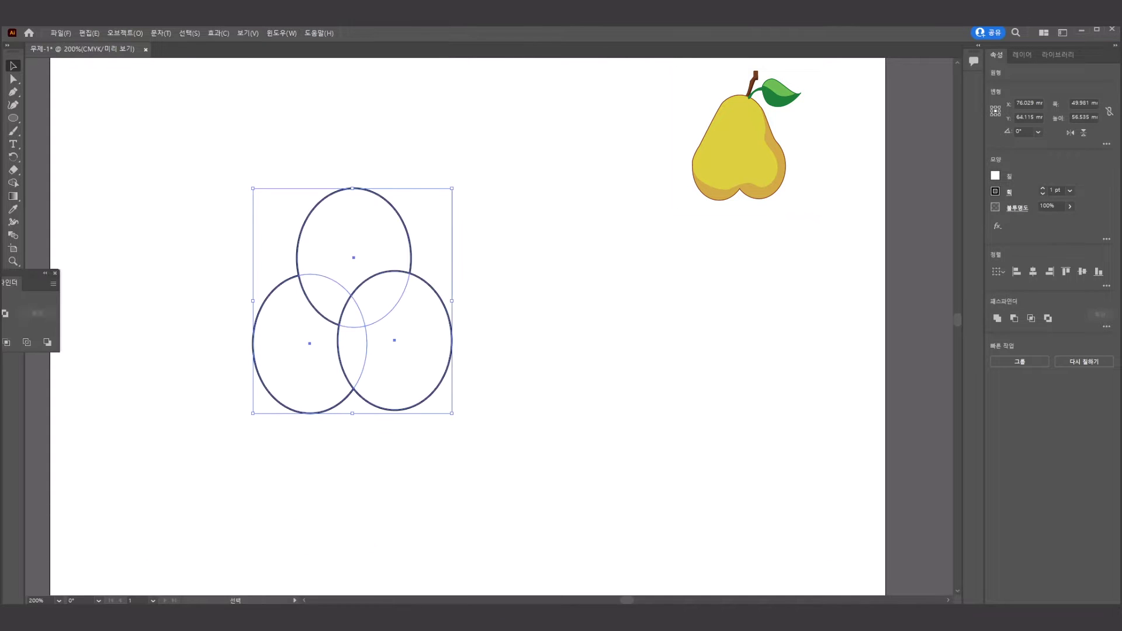
drag(23, 272, 961, 357)
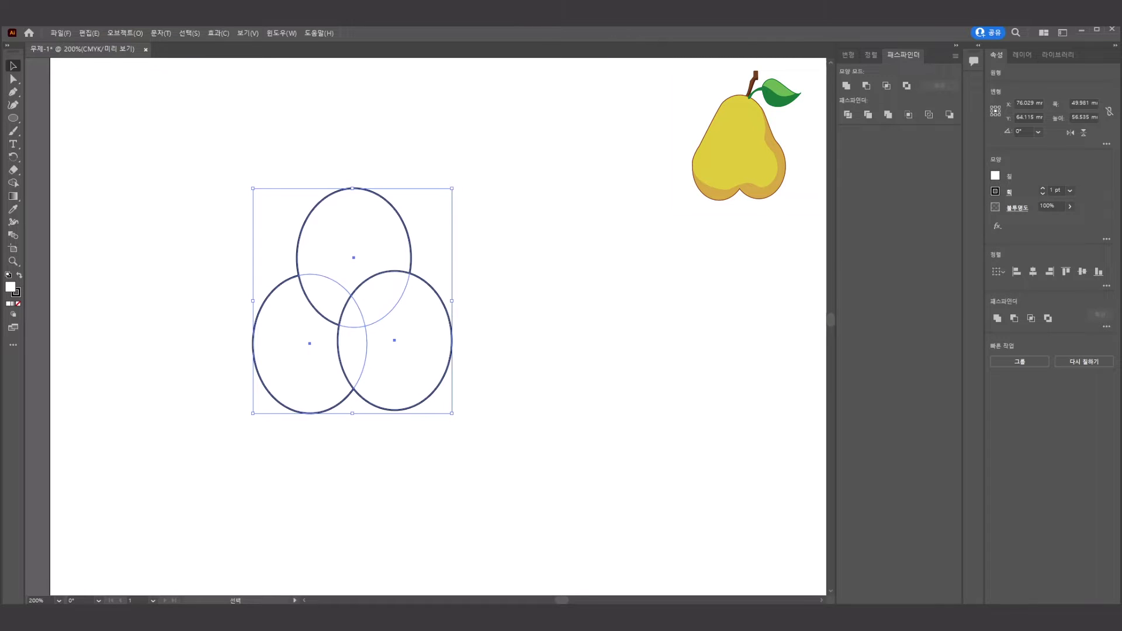
click(845, 86)
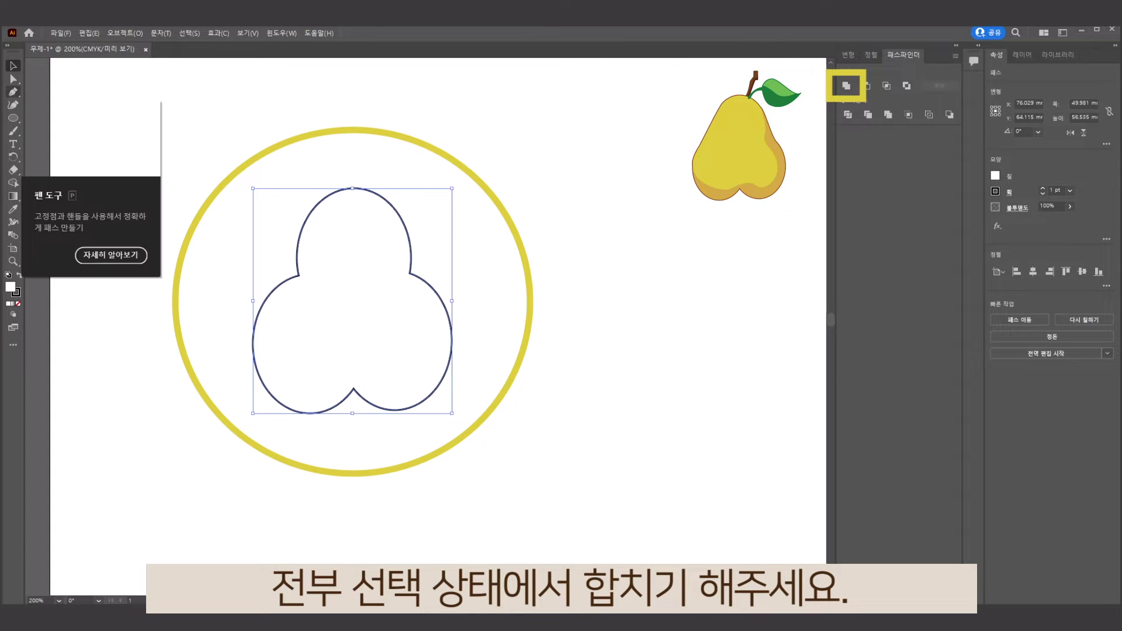
Add an extra anchor point on the upper left of the merged outline
click(12, 92)
click(320, 203)
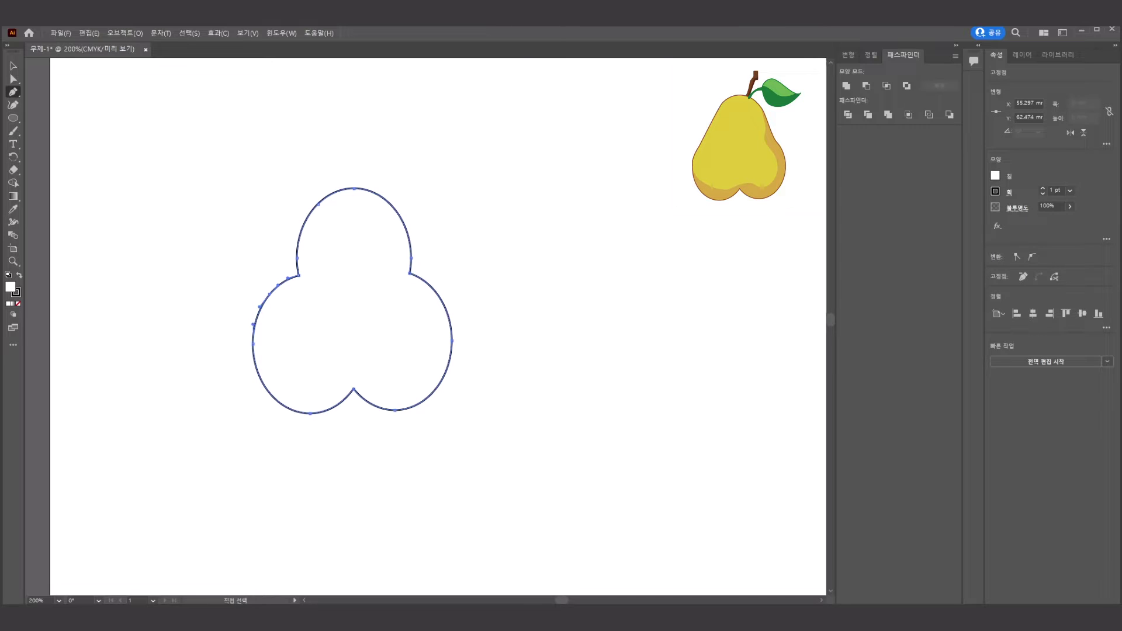
ctrl+click(257, 314)
Pen-draw a closed curved shape over the body's upper left and adjust its top and left points
drag(251, 316, 307, 202)
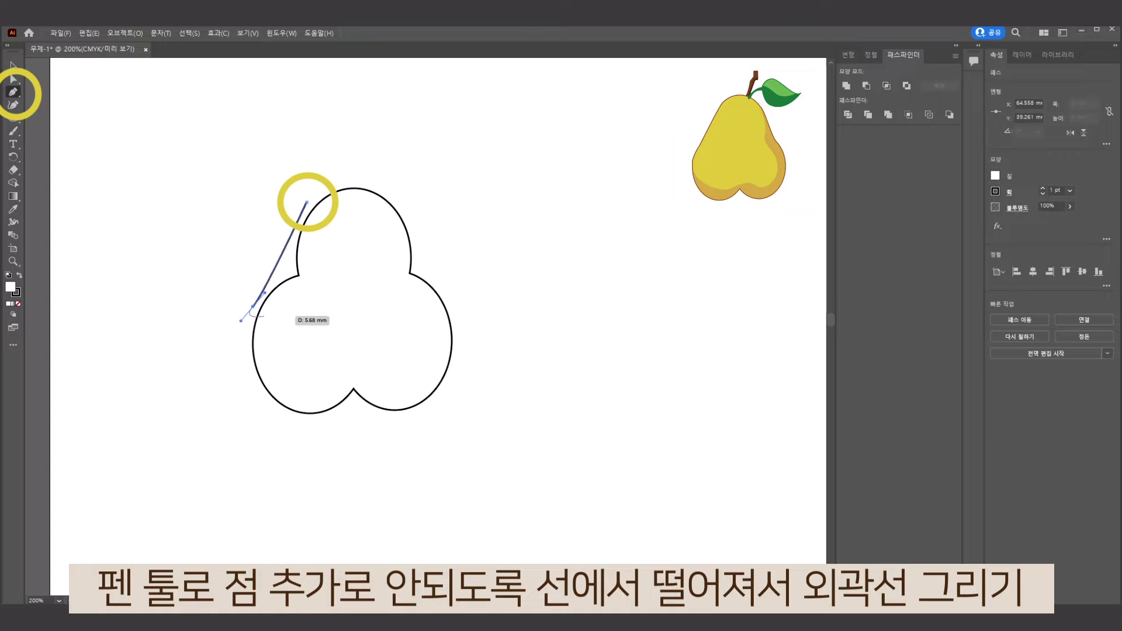
drag(340, 320, 358, 295)
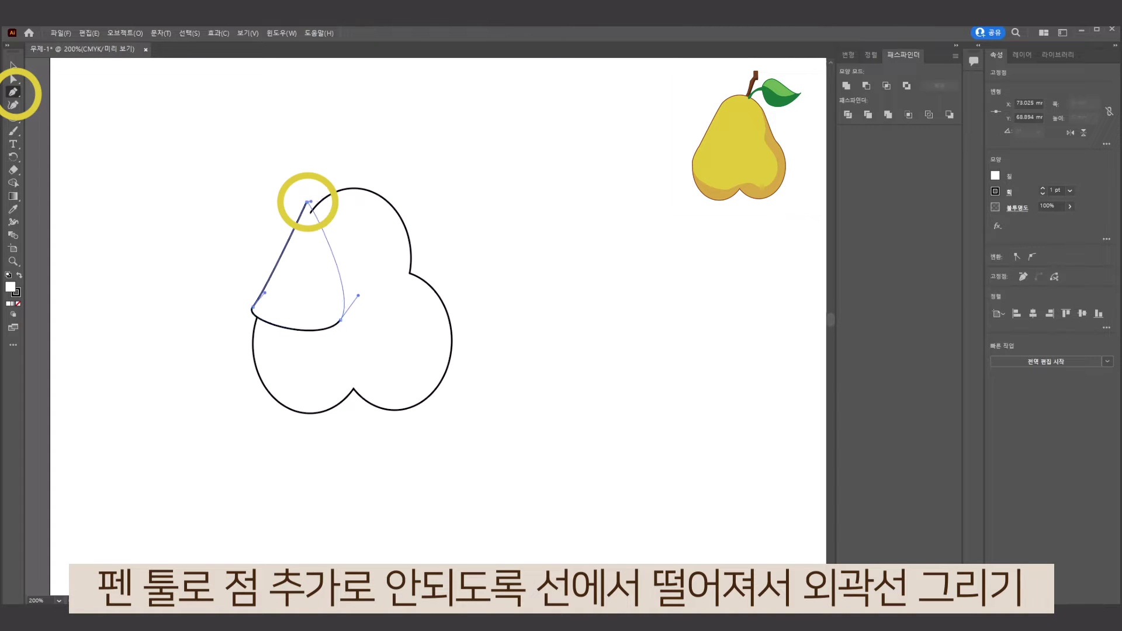
click(307, 202)
key(a)
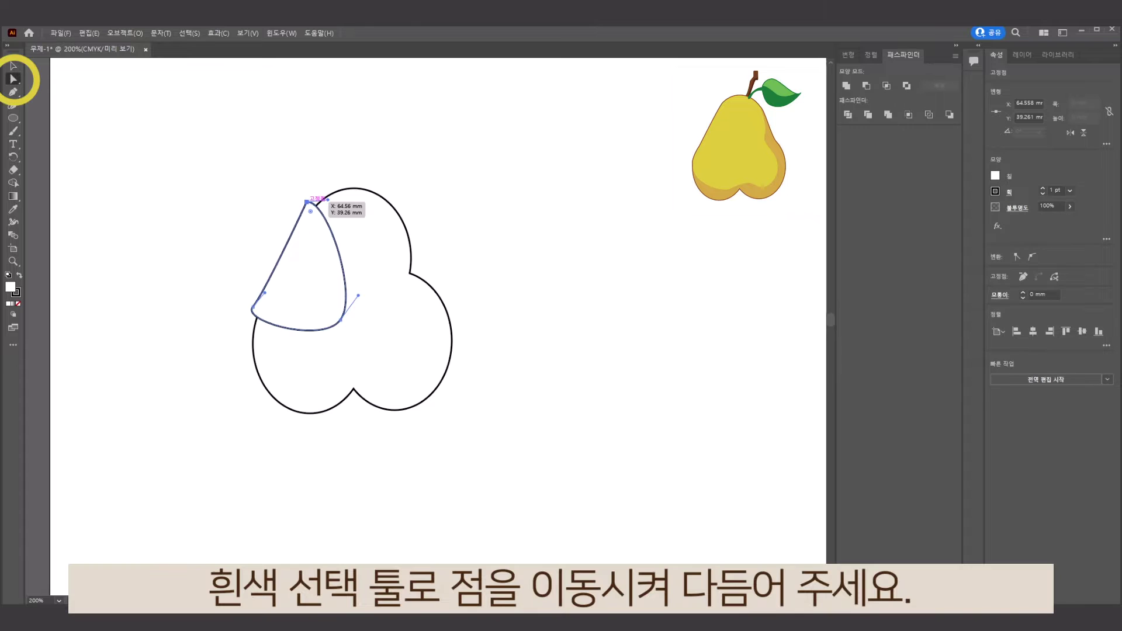
drag(307, 202, 319, 204)
drag(253, 307, 258, 314)
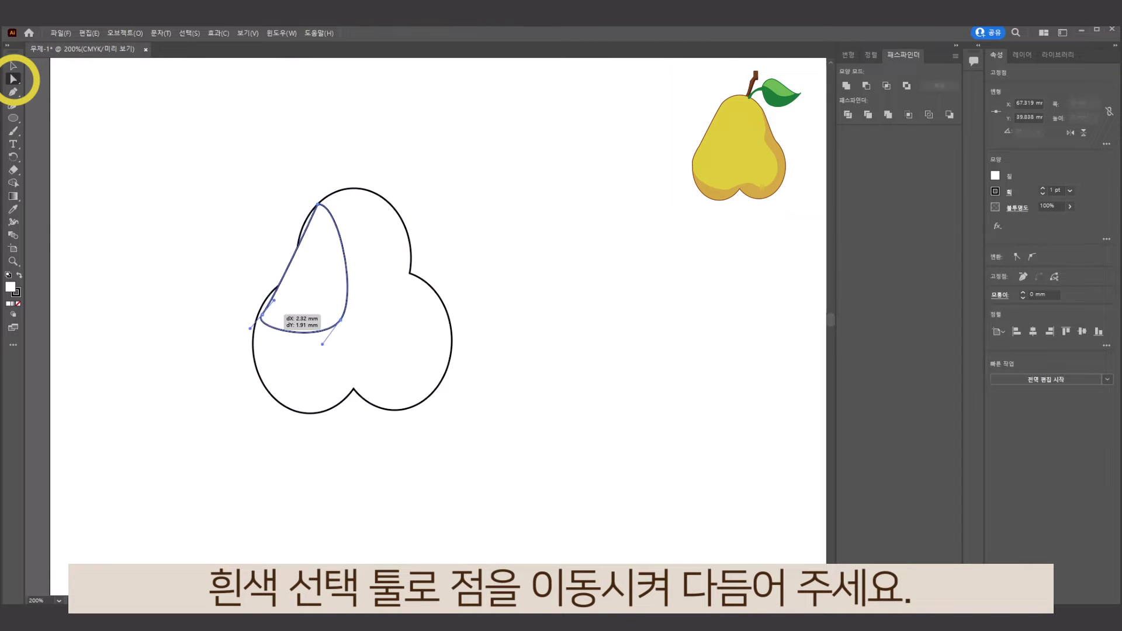
drag(270, 298, 271, 286)
Convert the shape's top point into a smooth curve with even handles
click(319, 203)
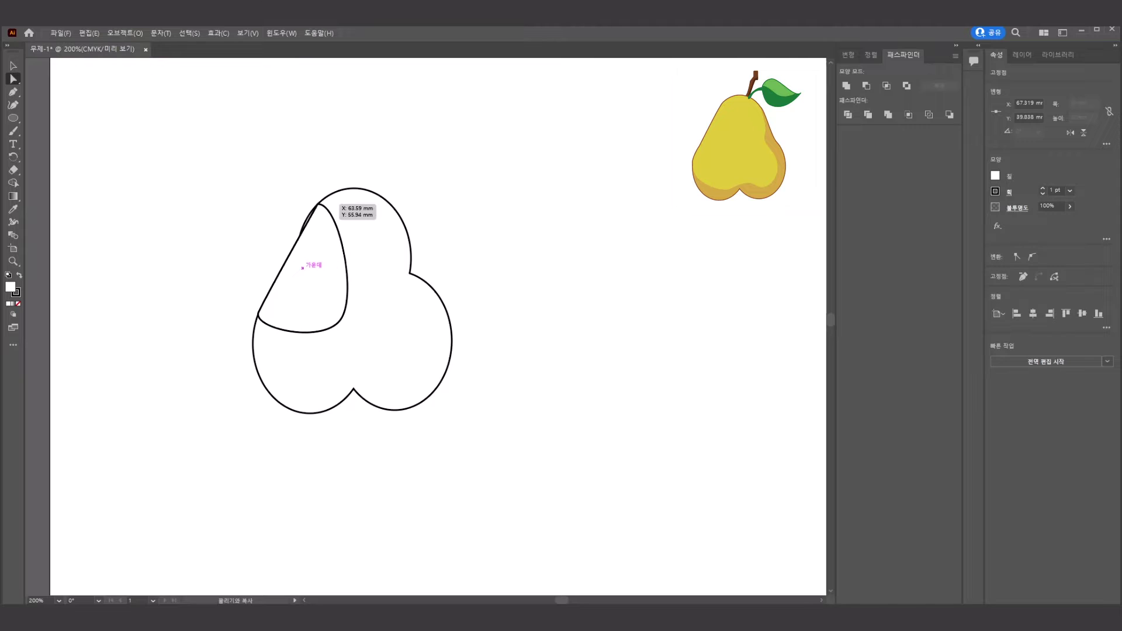
click(258, 313)
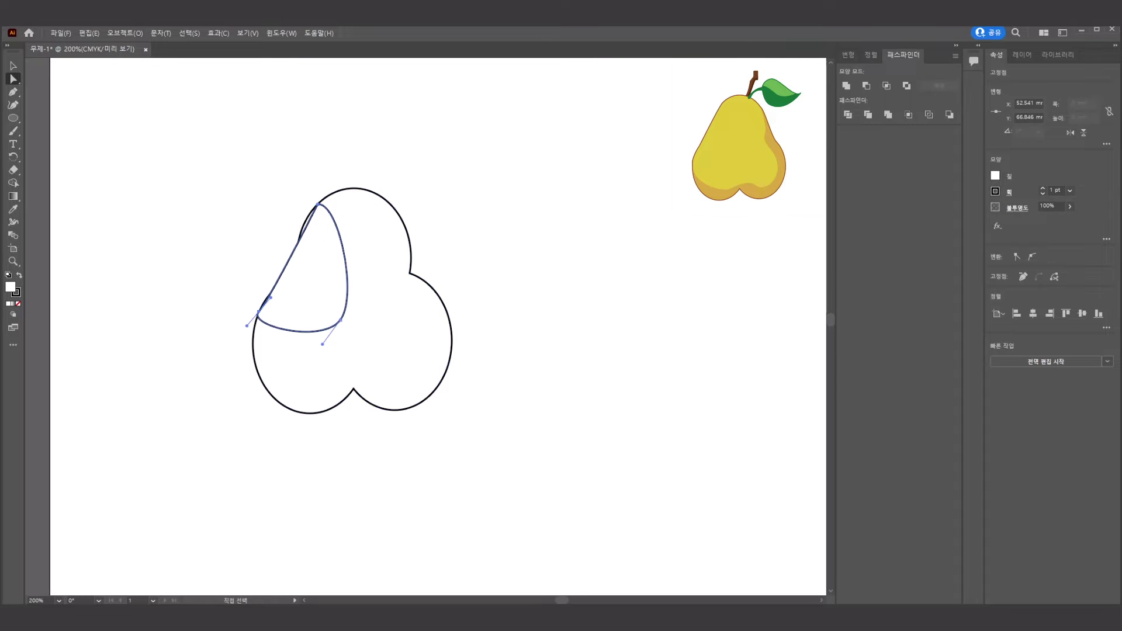
click(318, 204)
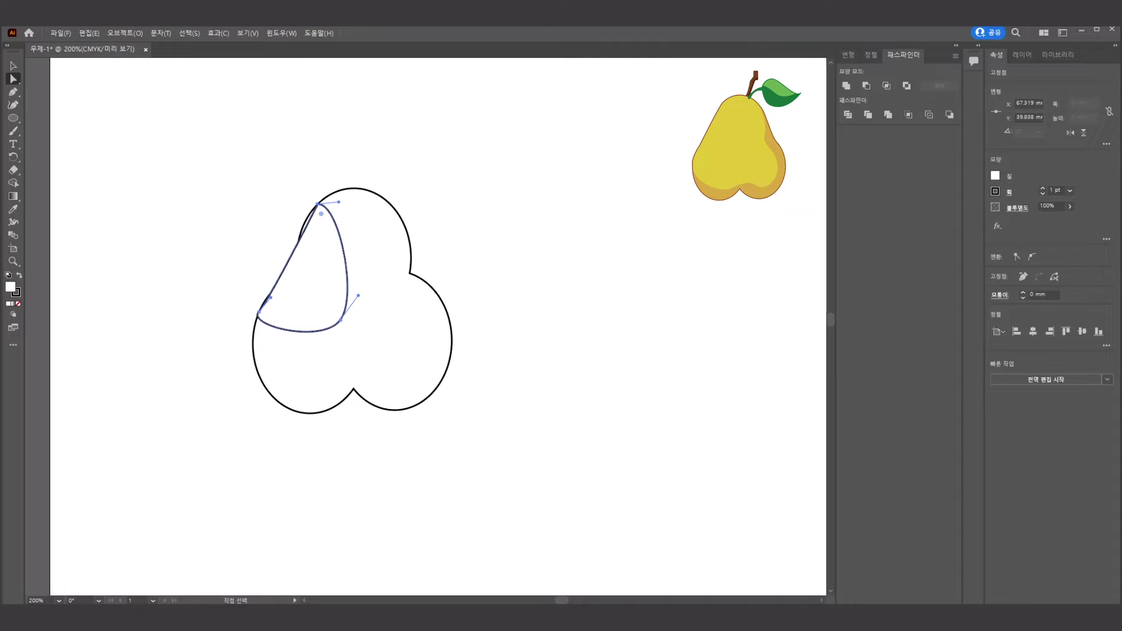
click(13, 92)
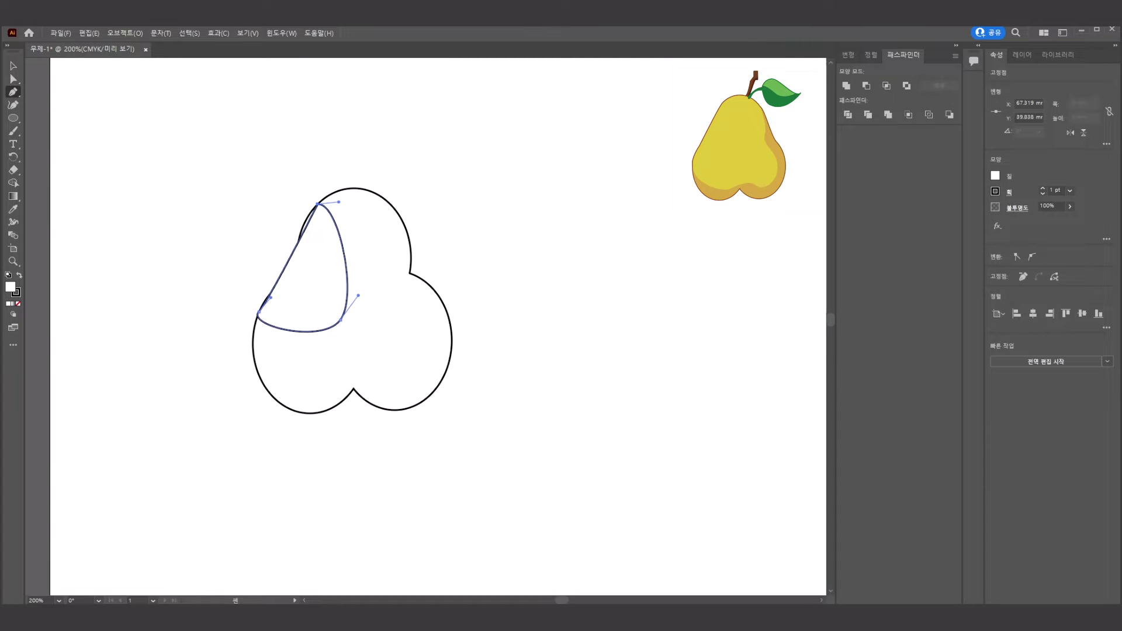
click(80, 104)
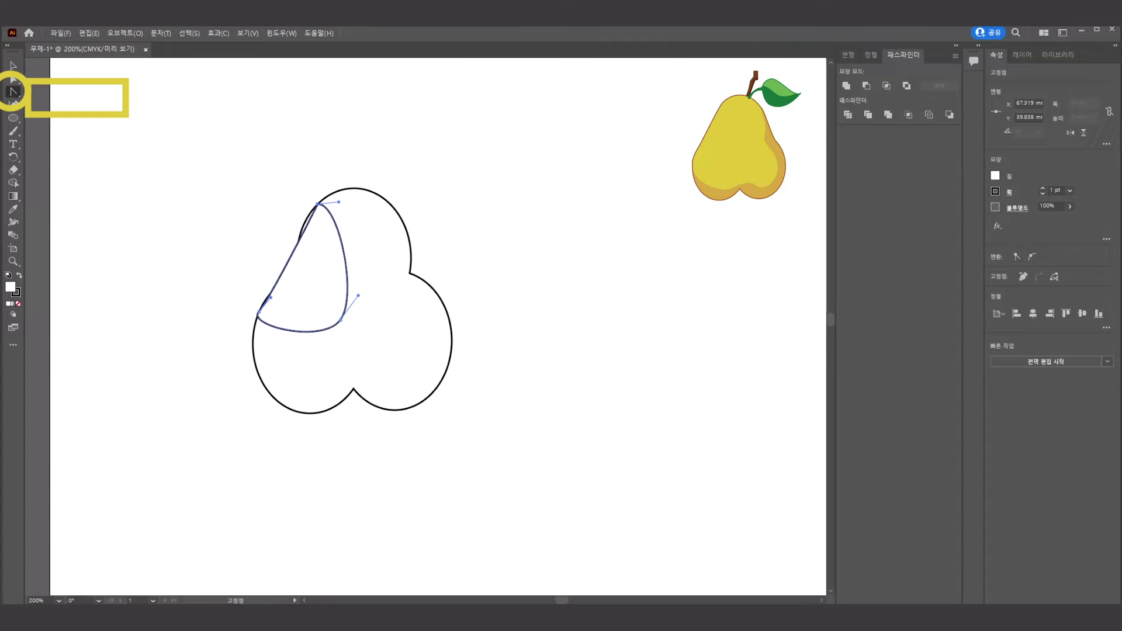
drag(338, 201, 327, 204)
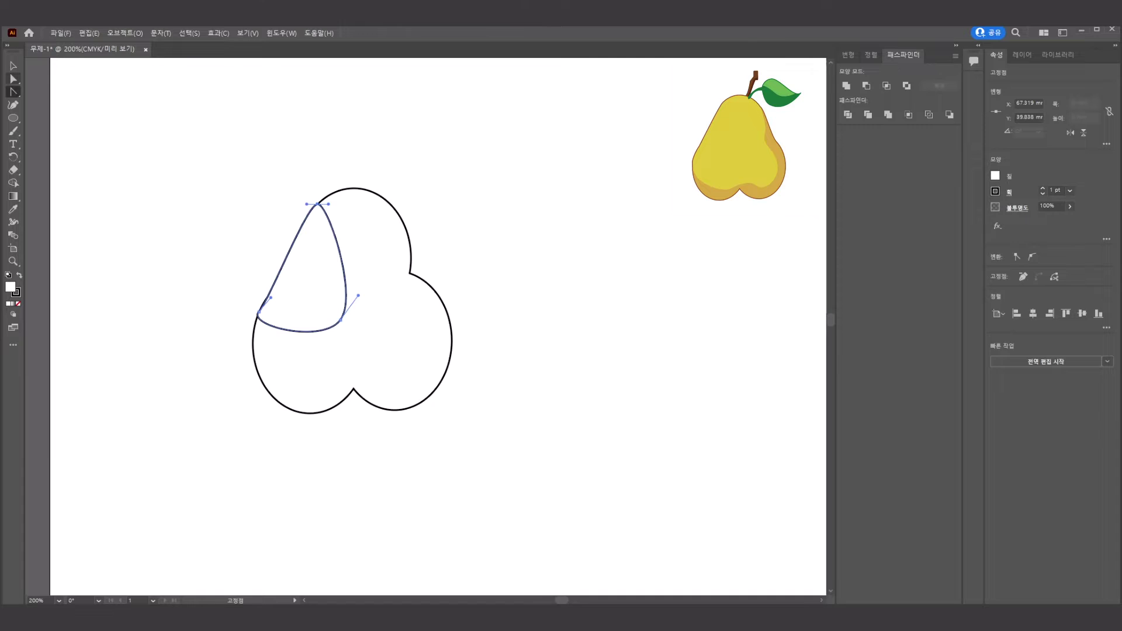
key(a)
key(ctrl+shift+a)
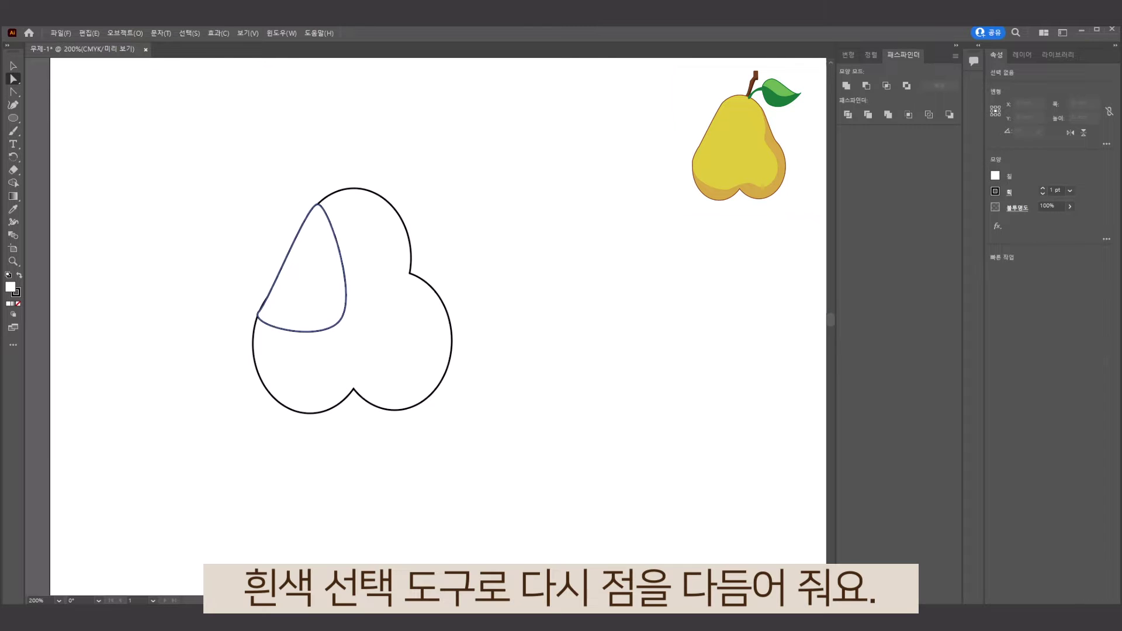
Smooth the curve at the left neck shape's pointed tip
click(317, 204)
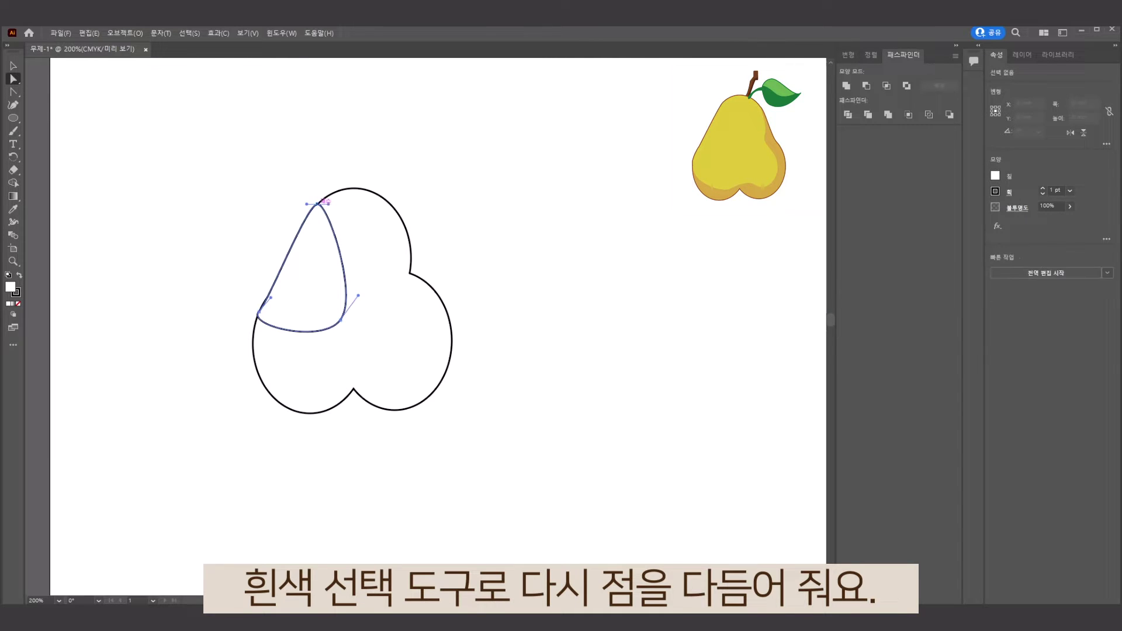
drag(328, 203, 351, 199)
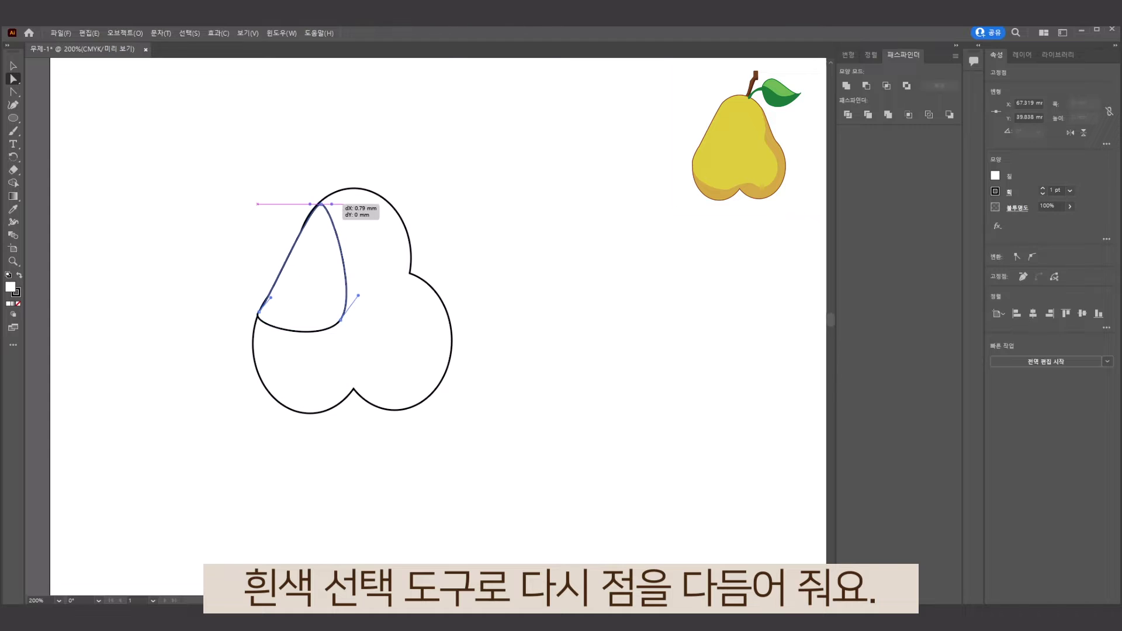
key(ctrl+shift+a)
Pen-draw a matching curved shape over the body's upper right and round its top point
click(12, 92)
click(57, 92)
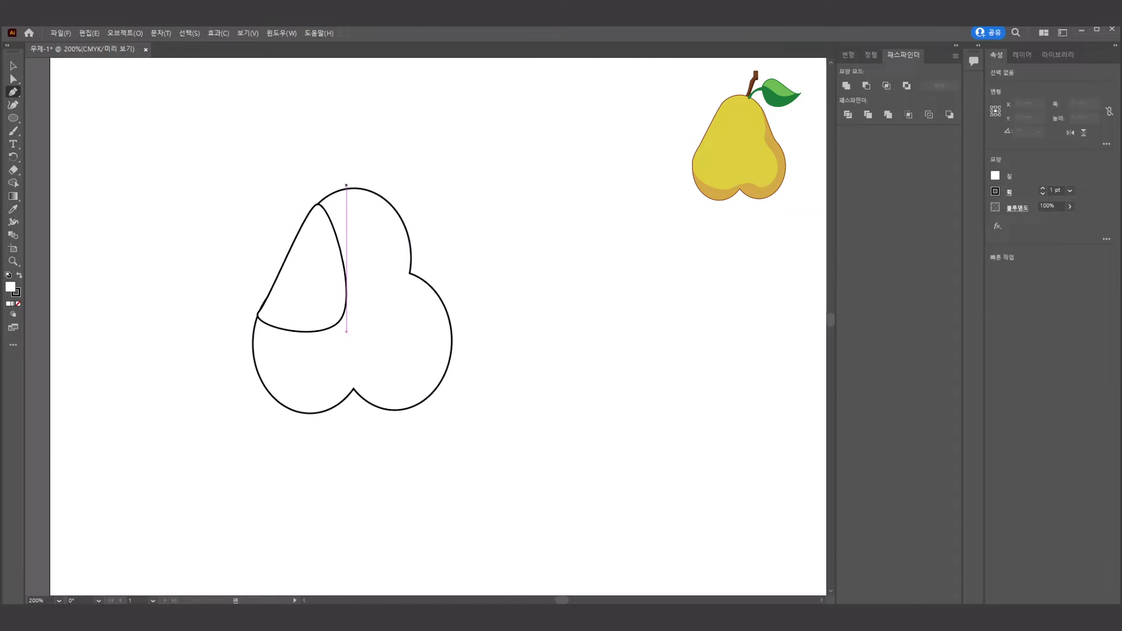
drag(397, 213, 404, 237)
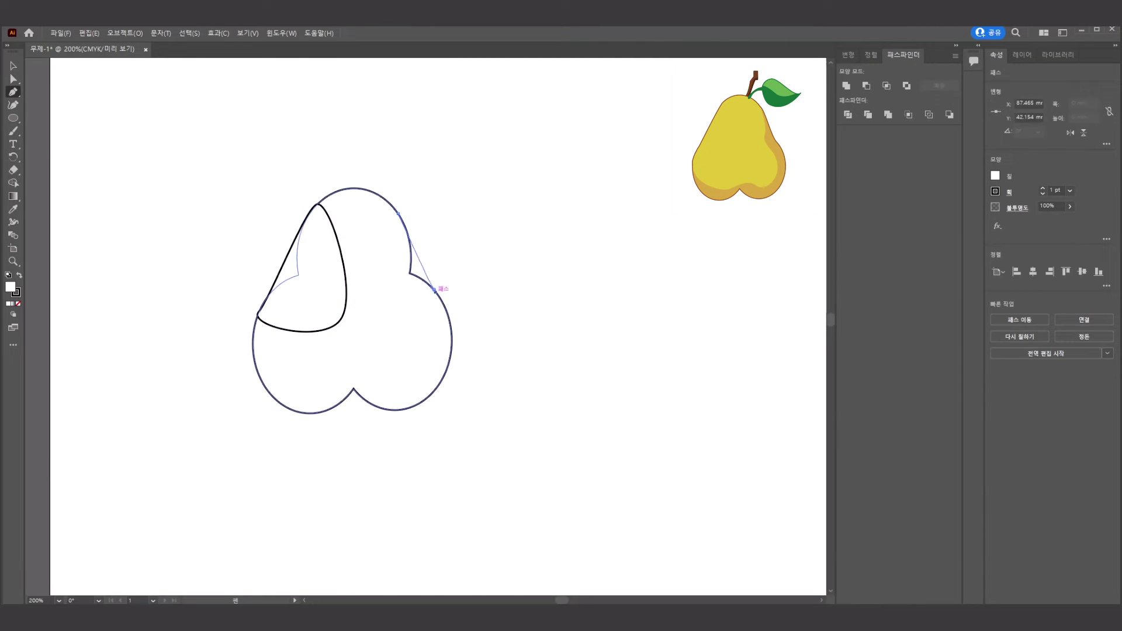
drag(434, 289, 446, 300)
drag(353, 282, 356, 255)
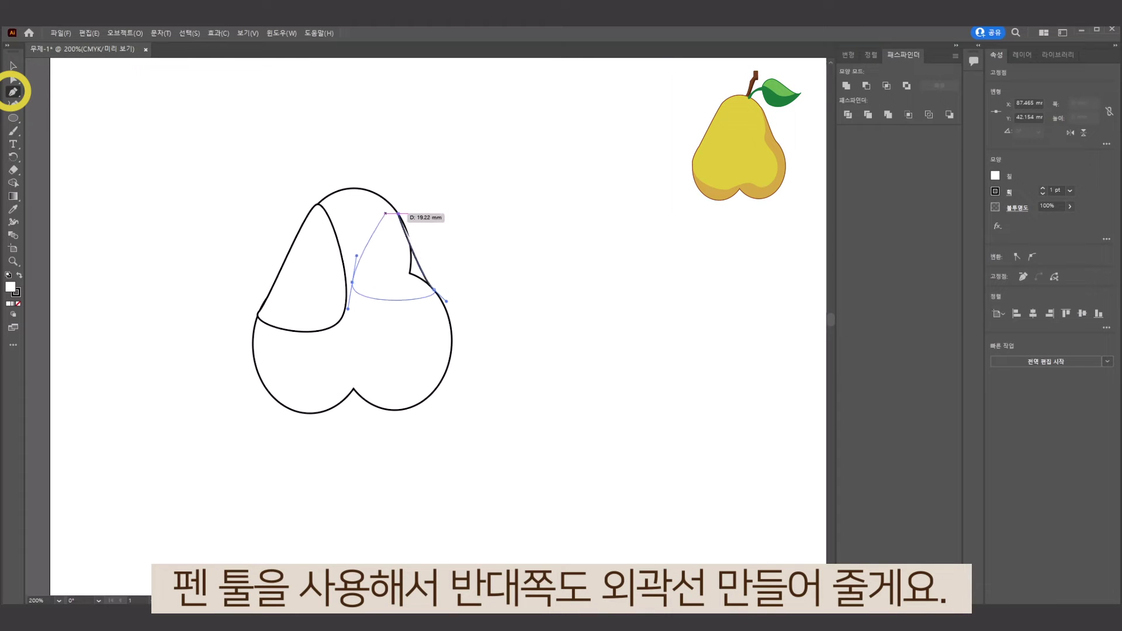
click(398, 213)
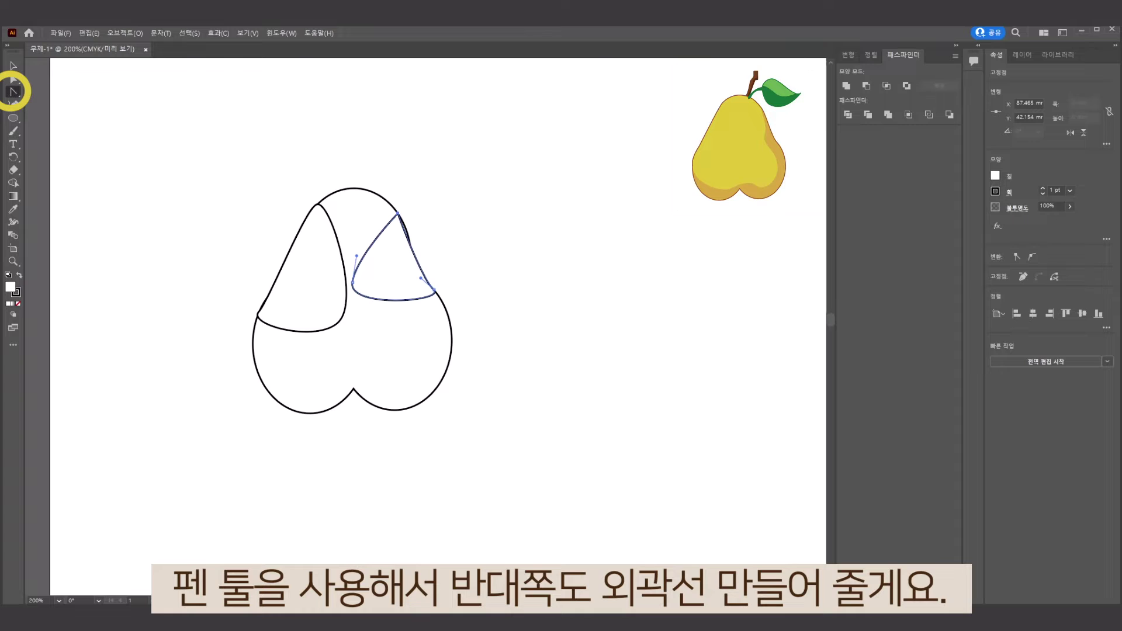
drag(397, 213, 408, 221)
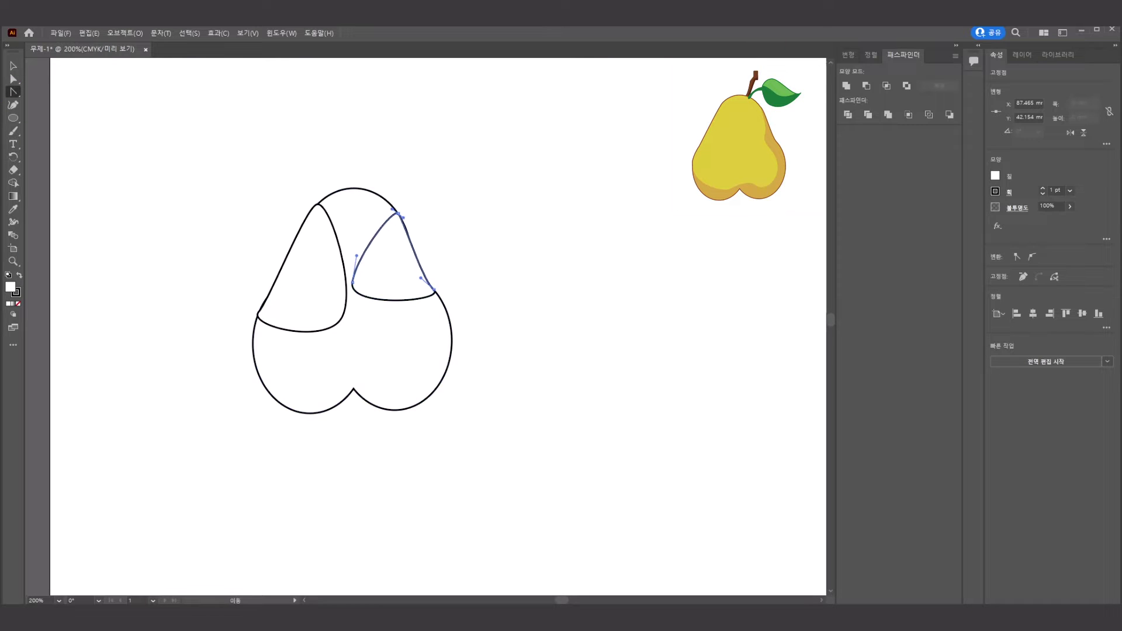
Select all the pear pieces and unite them into one silhouette
key(v)
drag(174, 122, 560, 510)
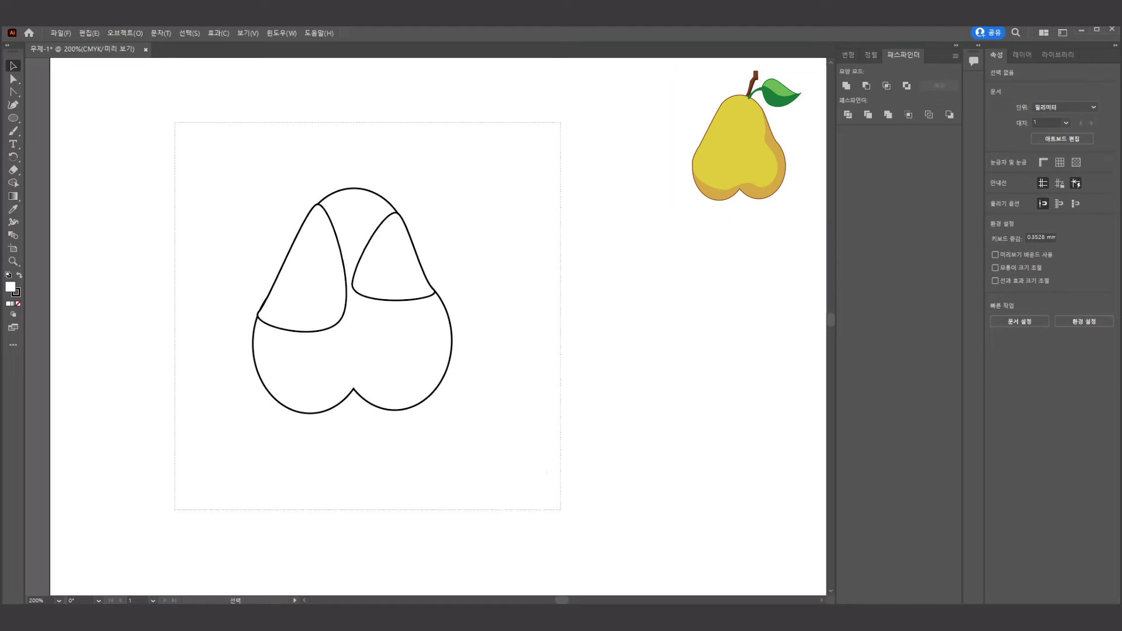
click(846, 85)
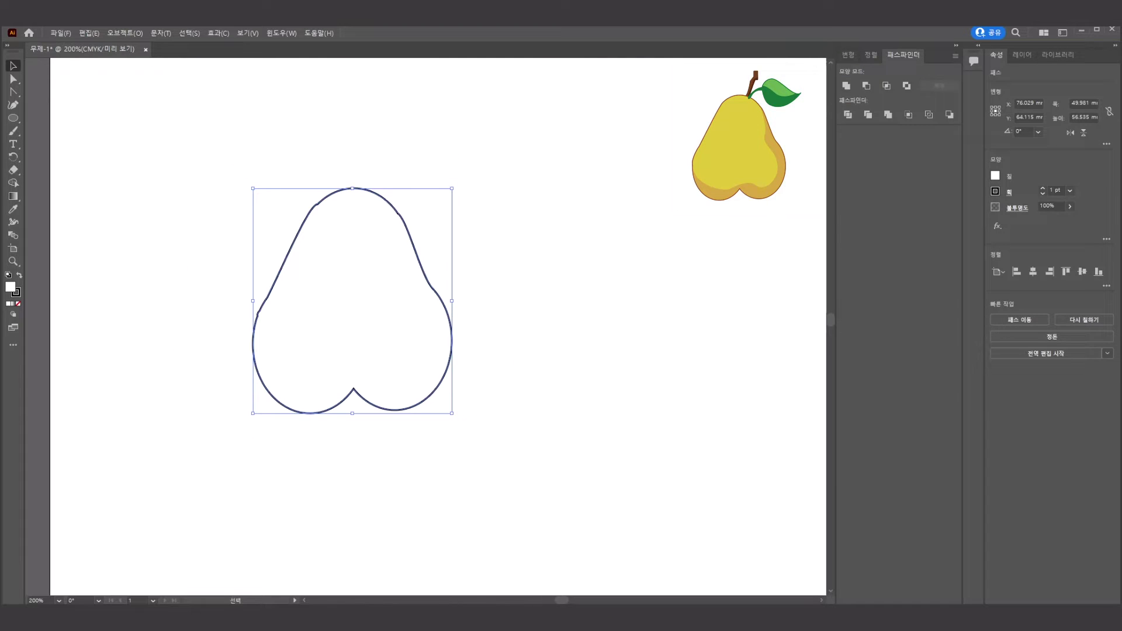
Select anchors along the bumpy upper-left edge of the pear outline and zoom in
key(ctrl+shift+a)
key(a)
click(316, 205)
click(257, 314)
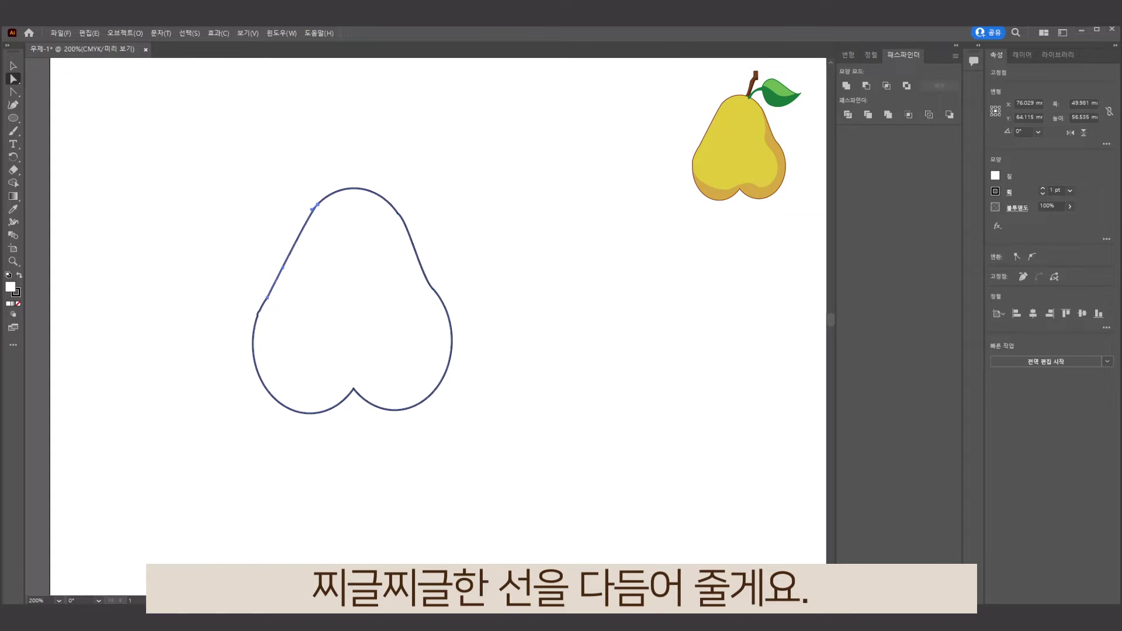
key(ctrl+shift+a)
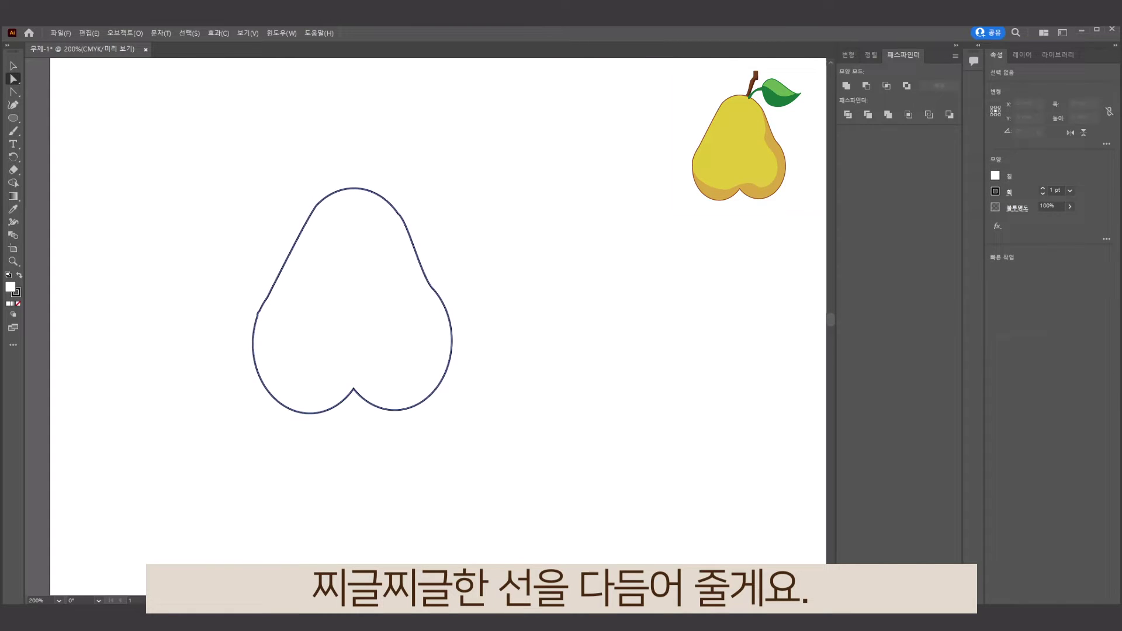
click(260, 310)
scroll(251, 304, up, 5)
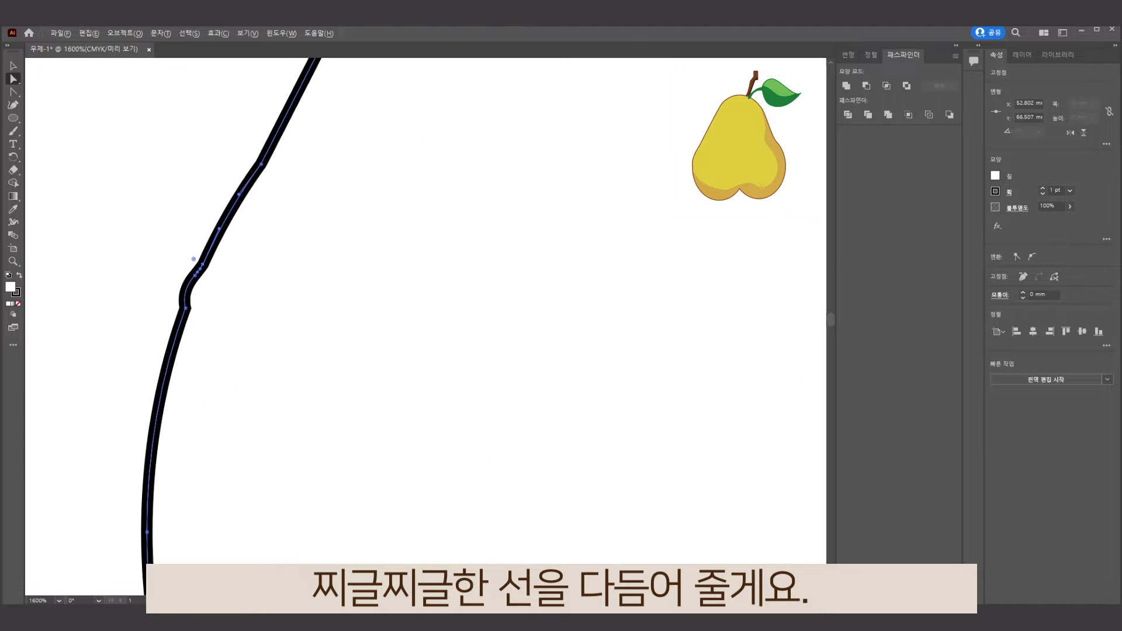
Drag the kinked anchors and handles on the left edge to smooth the curve
drag(186, 308, 175, 329)
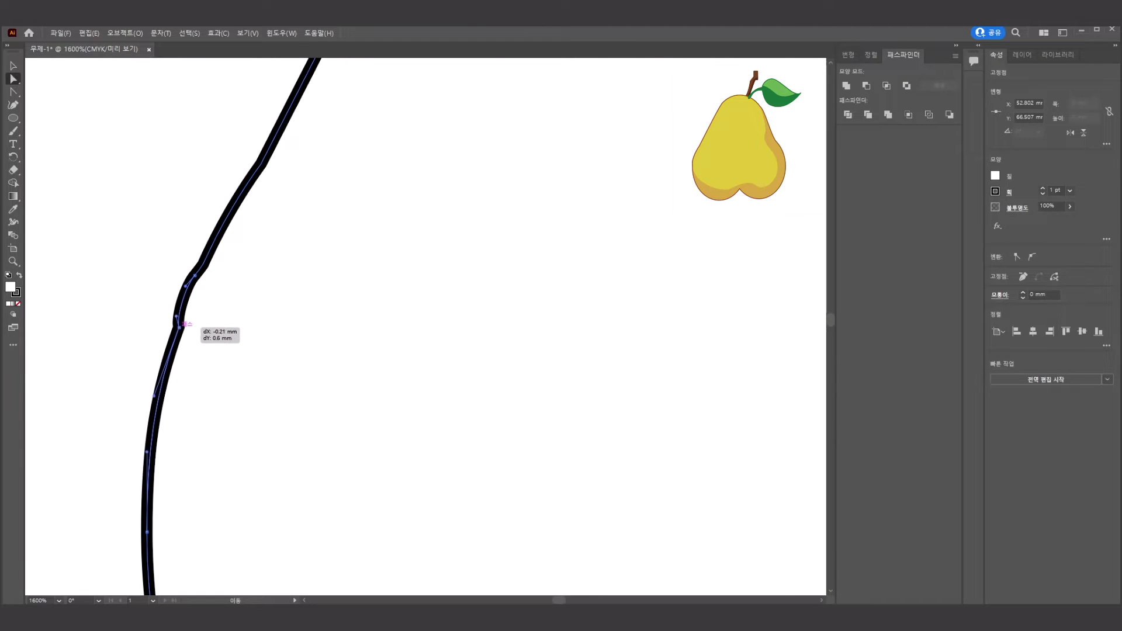
click(193, 282)
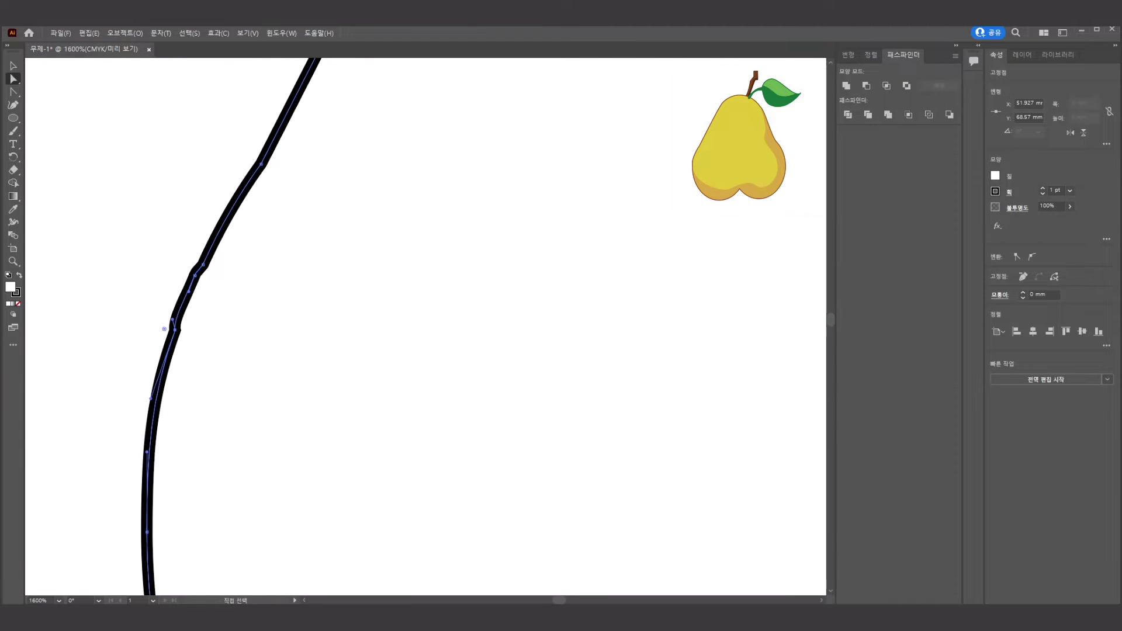
drag(189, 291, 185, 314)
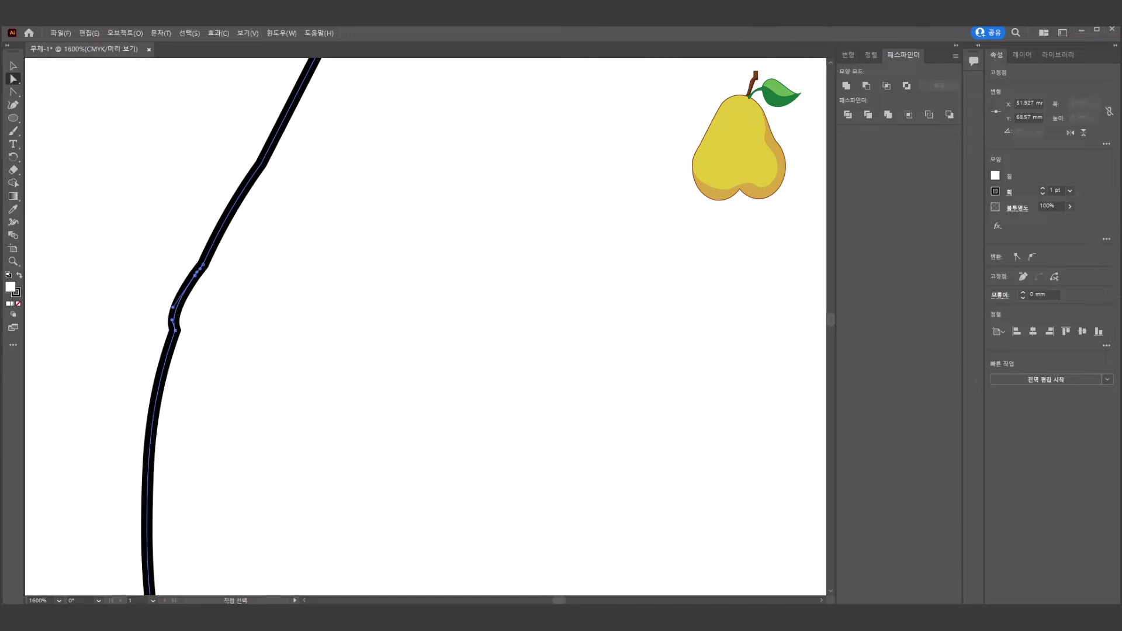
drag(194, 275, 192, 285)
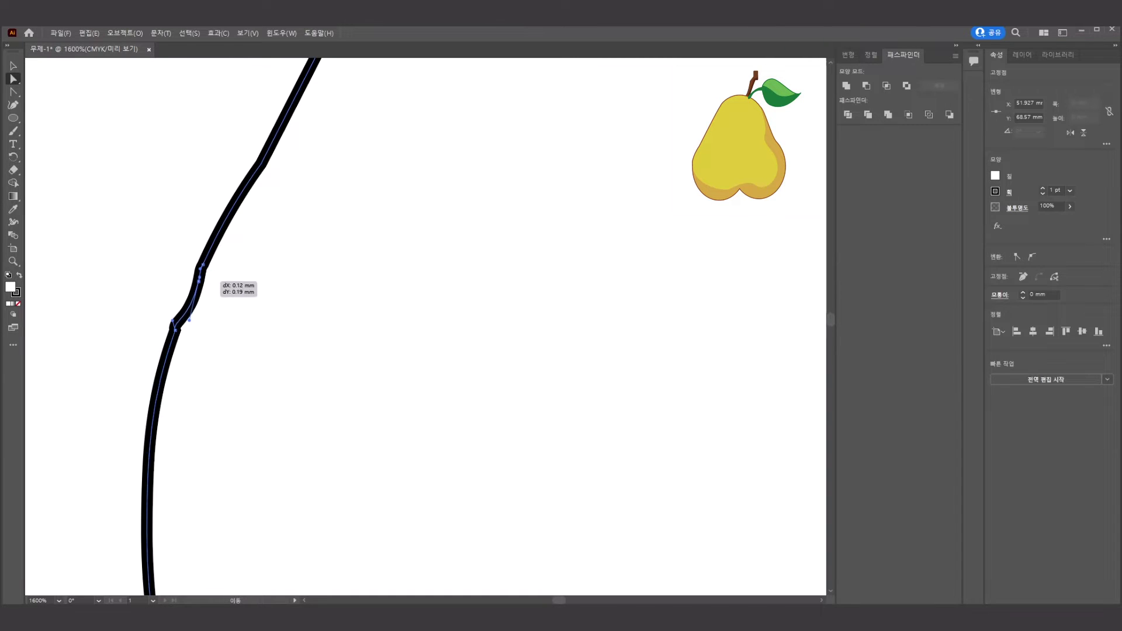
drag(175, 328, 180, 320)
key(ctrl+minus)
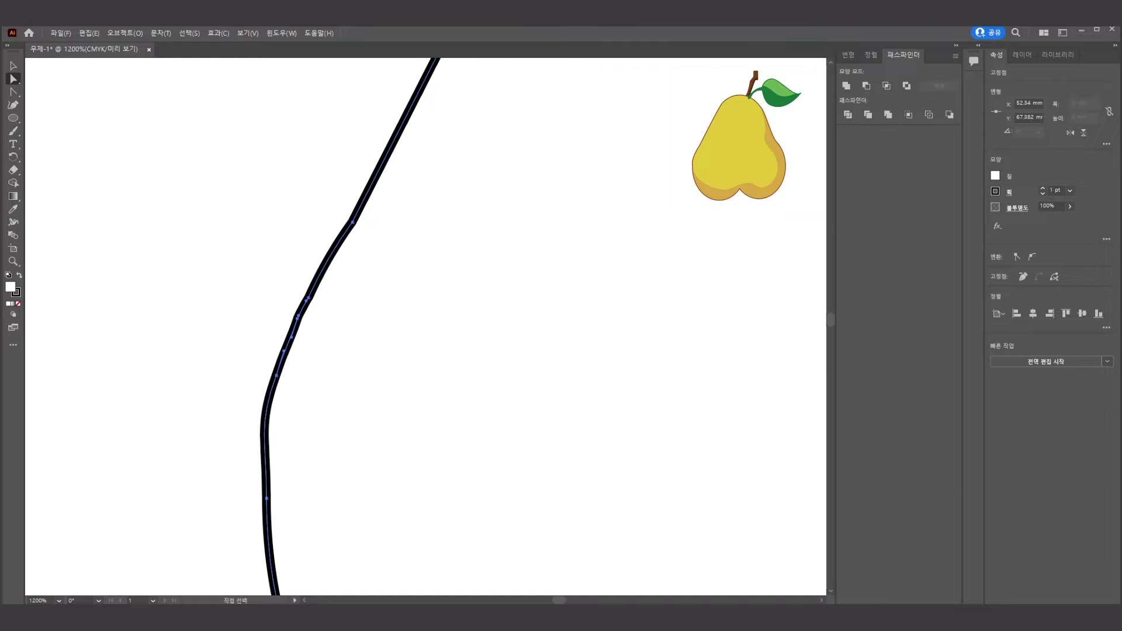
Deselect the outline and recentre the whole pear in view
click(290, 347)
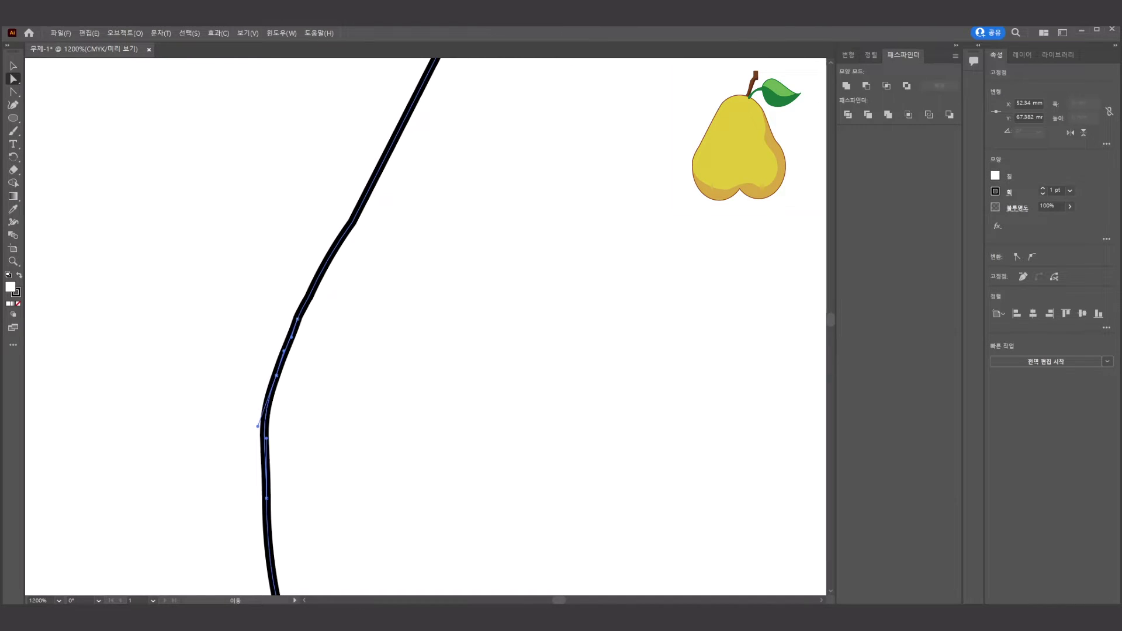
scroll(318, 340, down, 4)
key(ctrl+shift+a)
scroll(638, 303, down, 1)
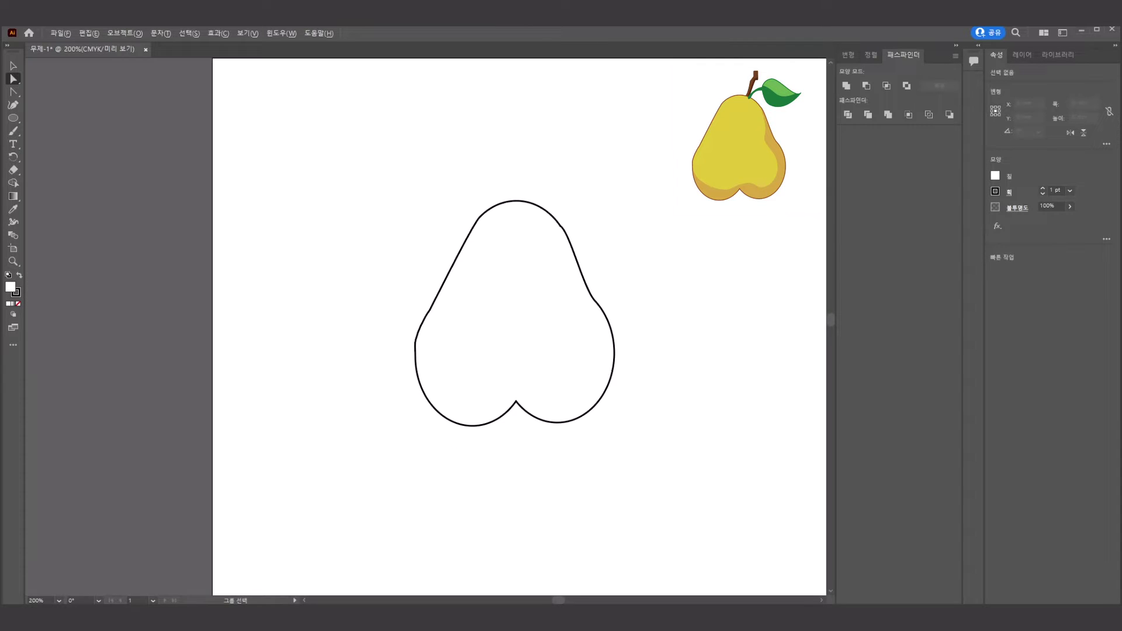
scroll(631, 301, up, 1)
drag(631, 300, 576, 351)
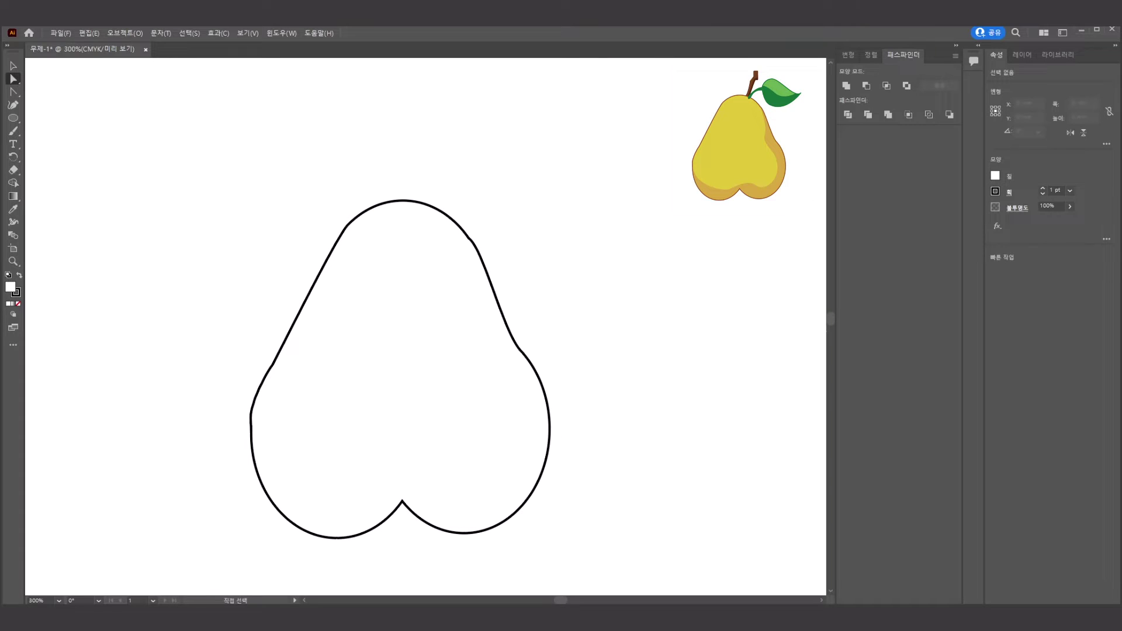
Fill the pear outline with a mustard yellow chosen in the Color Picker
click(519, 350)
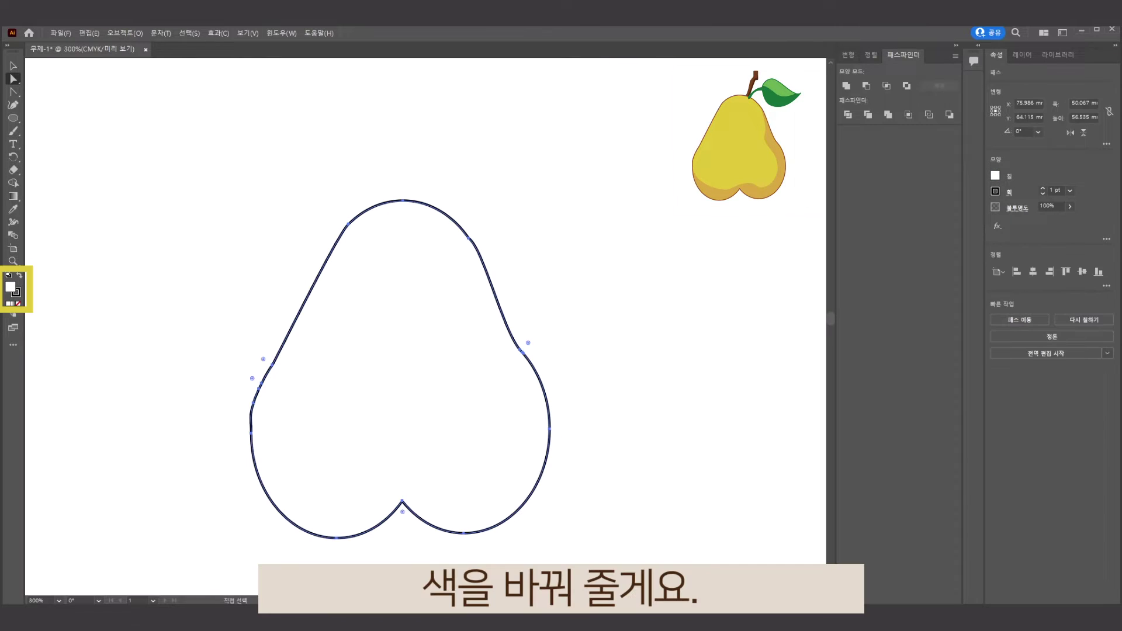
double_click(11, 286)
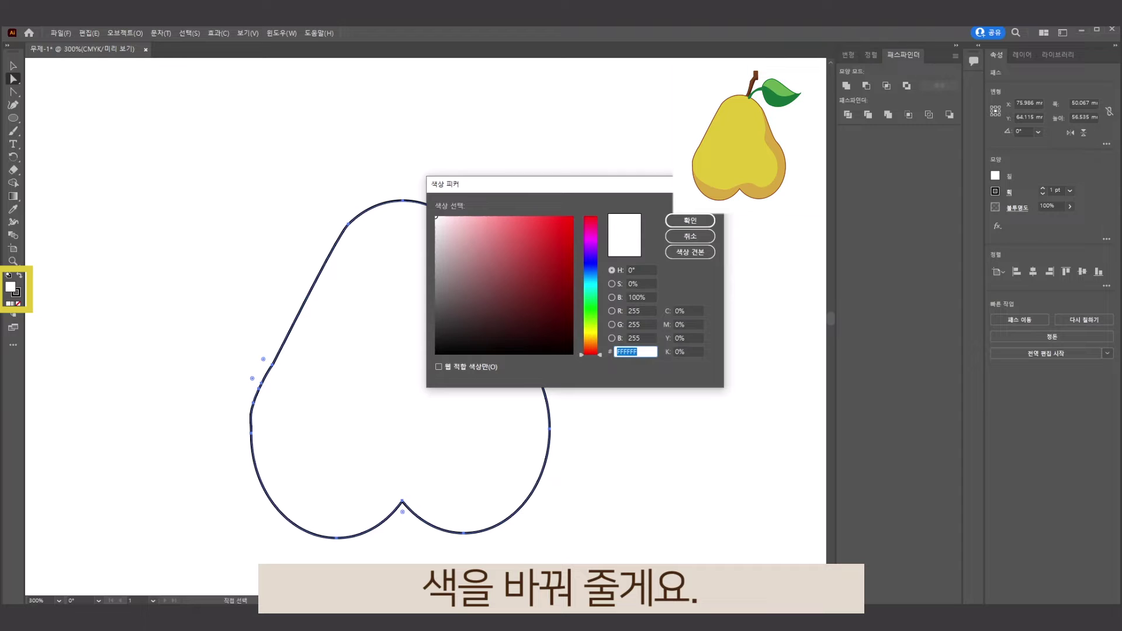
click(591, 334)
click(541, 228)
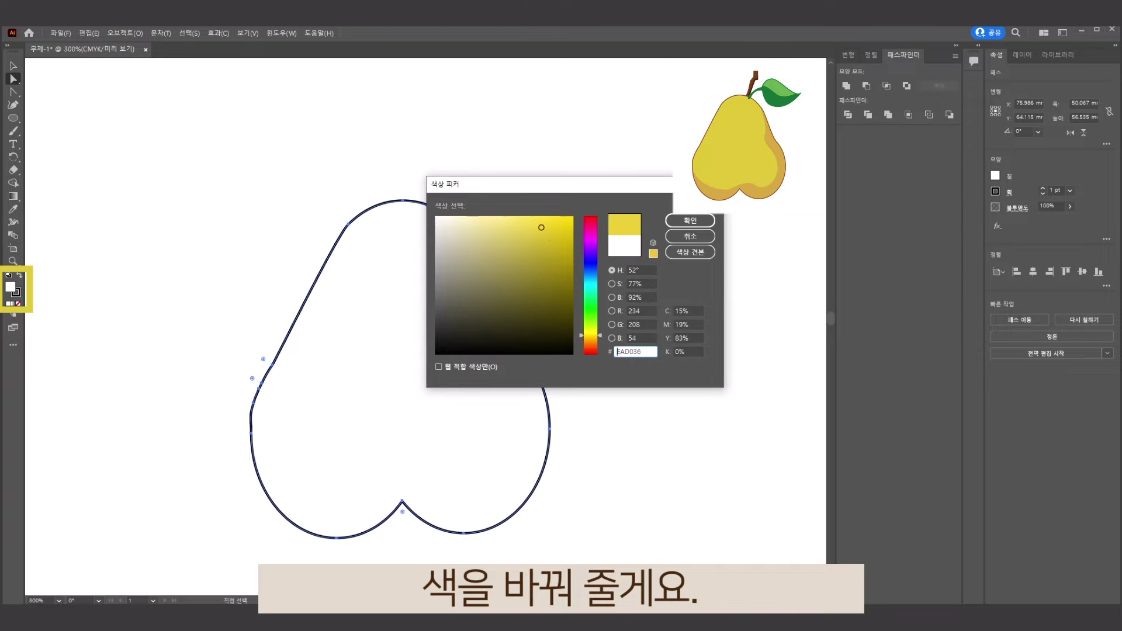
click(690, 221)
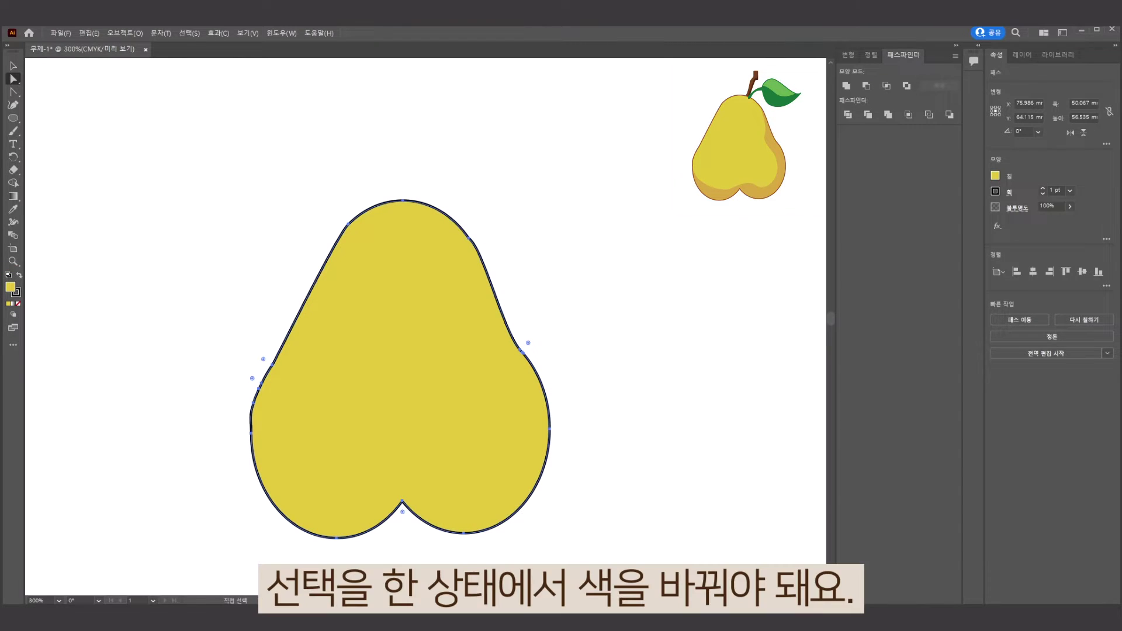
key(ctrl+shift+a)
click(13, 117)
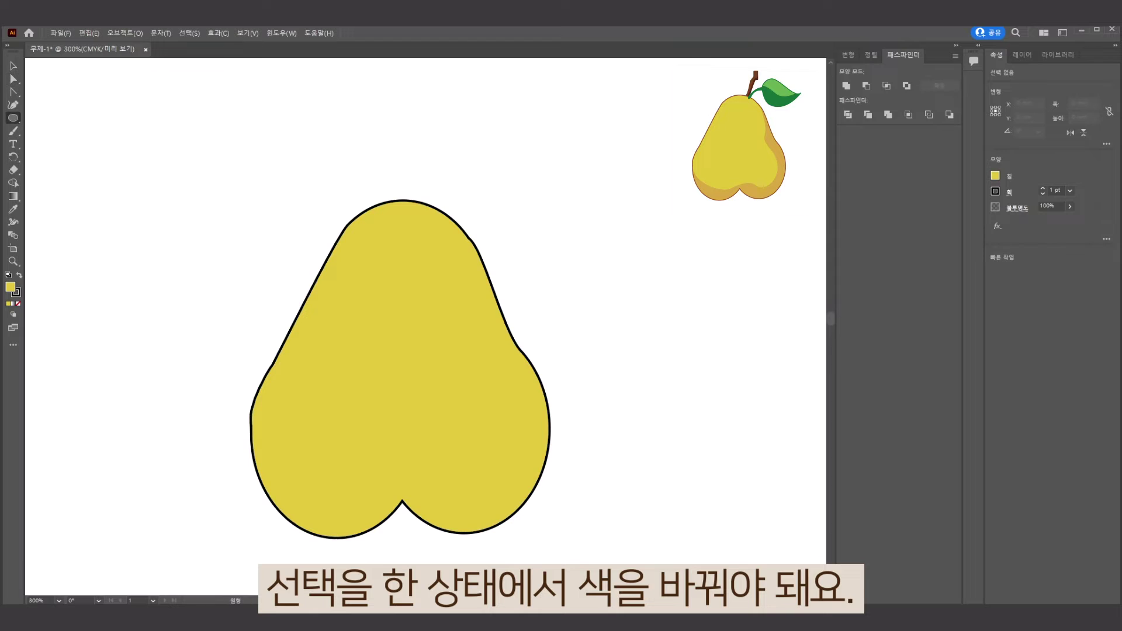
click(59, 131)
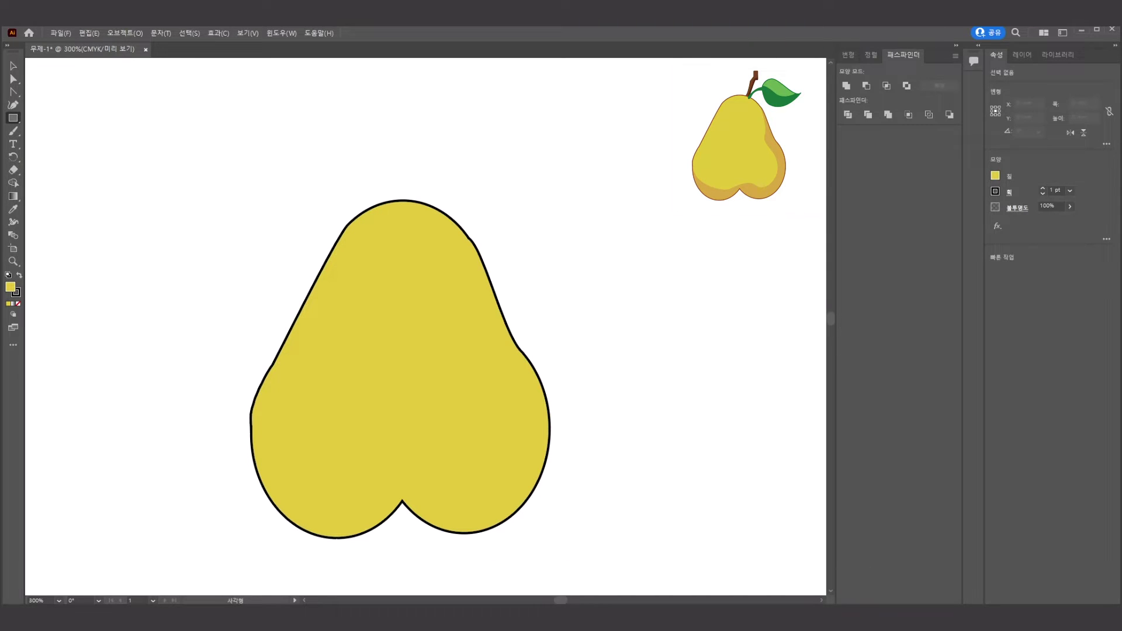
Draw a small rectangle above the pear and round its corners
drag(445, 121, 462, 151)
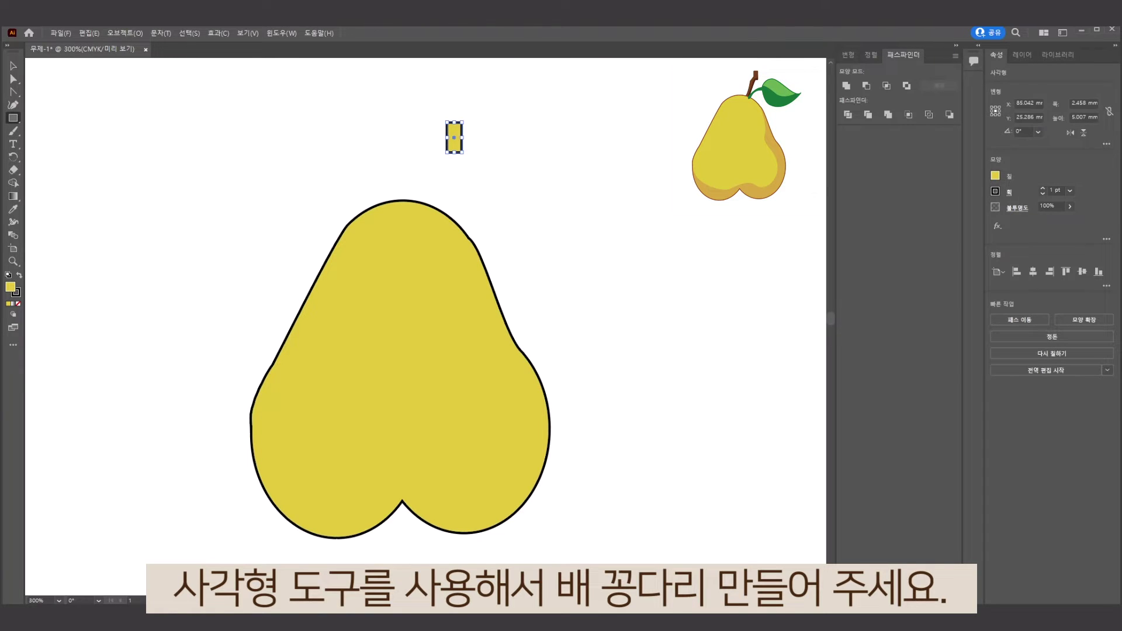
scroll(451, 146, up, 5)
scroll(451, 147, up, 3)
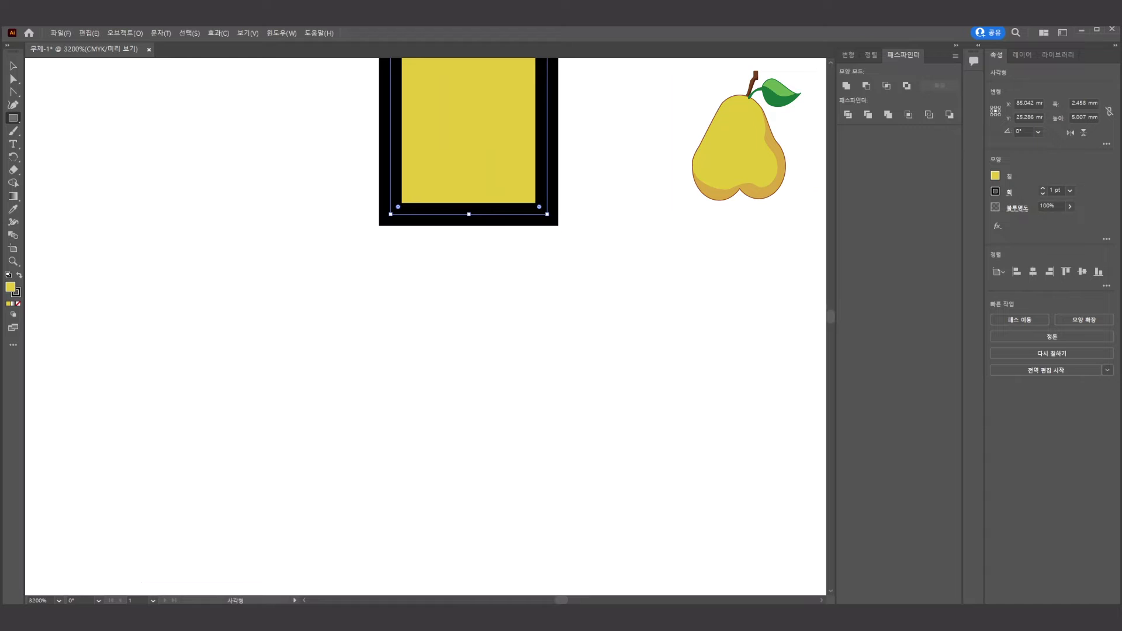
scroll(465, 166, up, 3)
drag(395, 345, 400, 340)
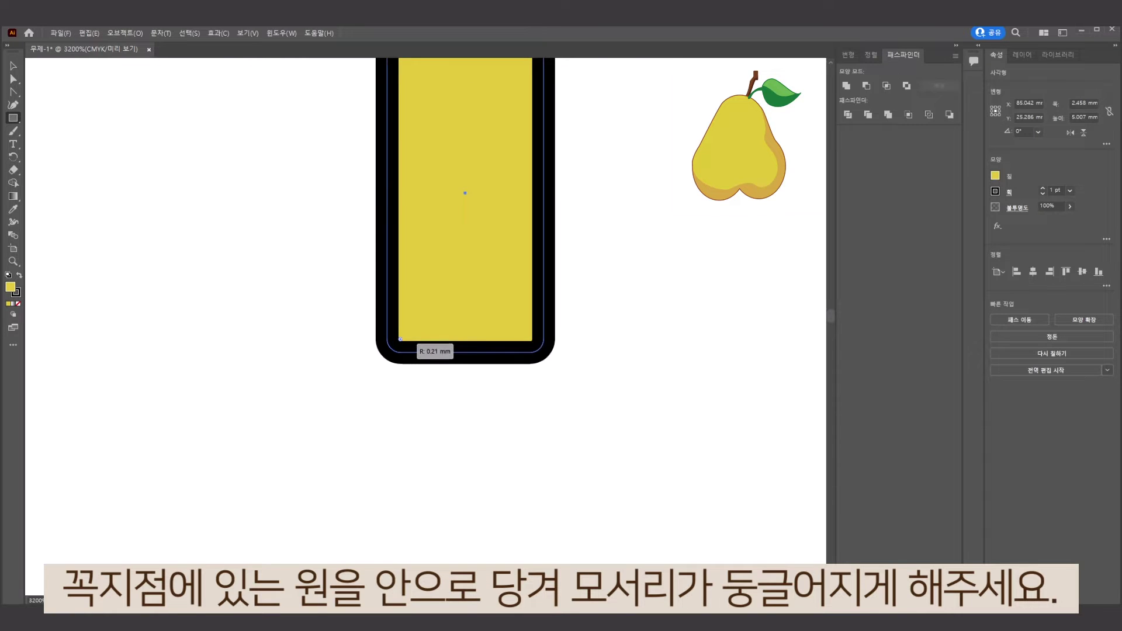
scroll(400, 340, down, 3)
scroll(399, 340, down, 2)
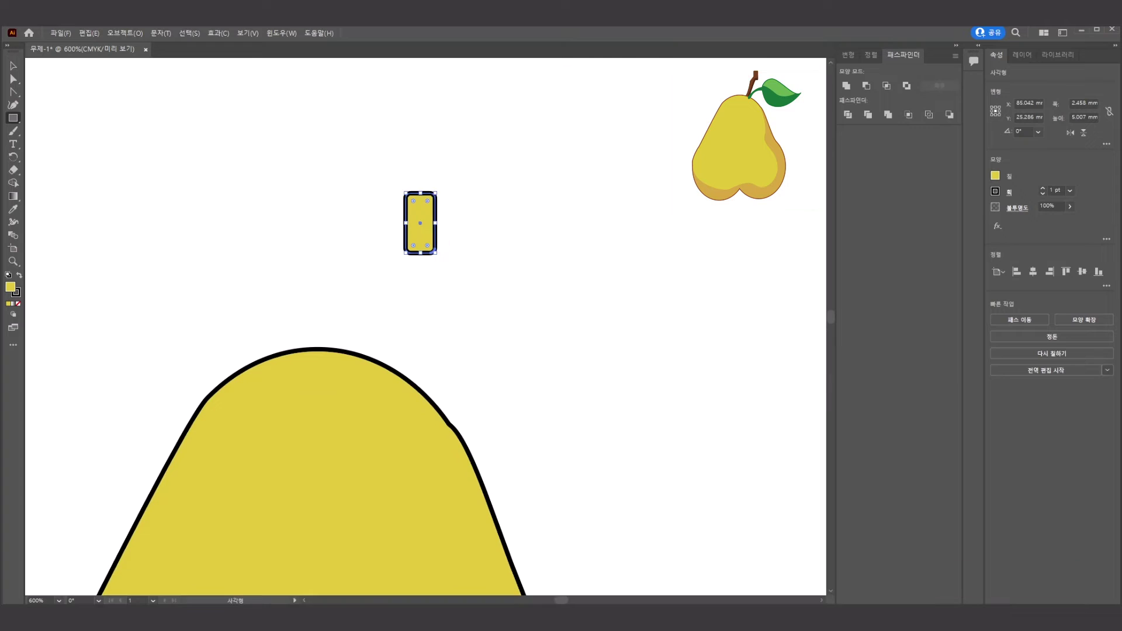
Begin the stem path with the Pen tool at the rectangle
key(shift+c)
key(p)
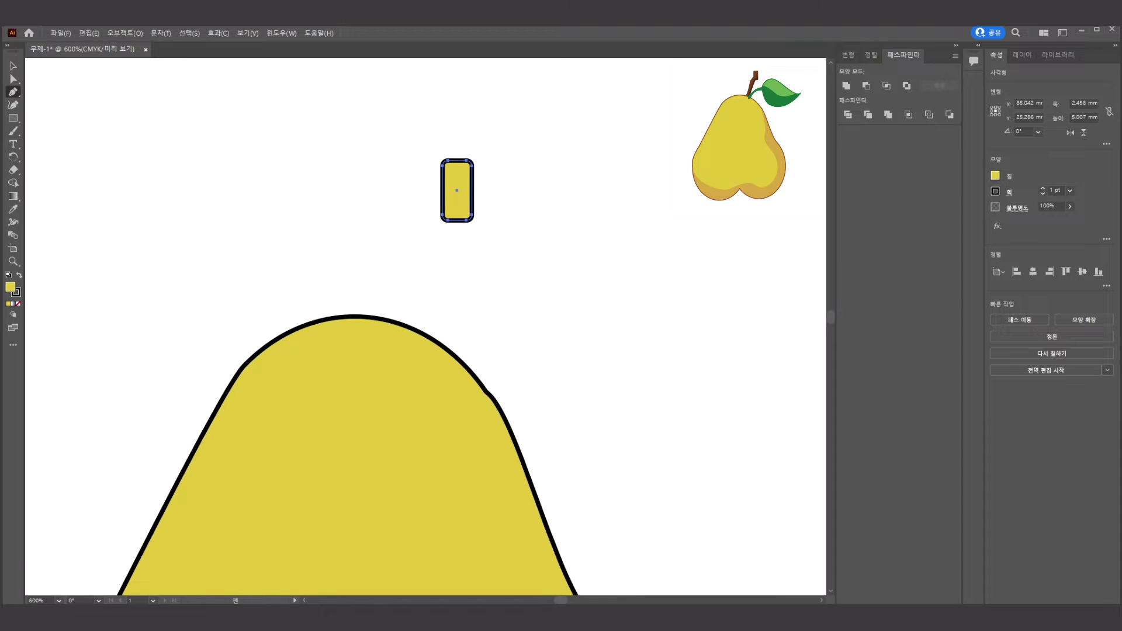
click(447, 190)
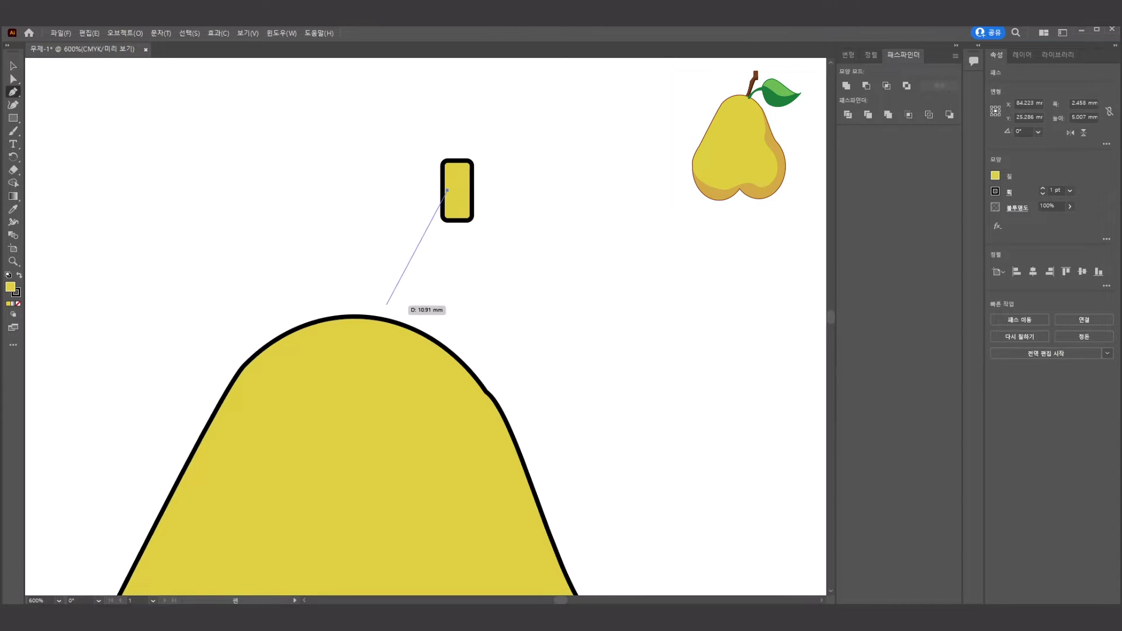
Pen-draw the bent stem from the rectangle down onto the pear top
click(417, 220)
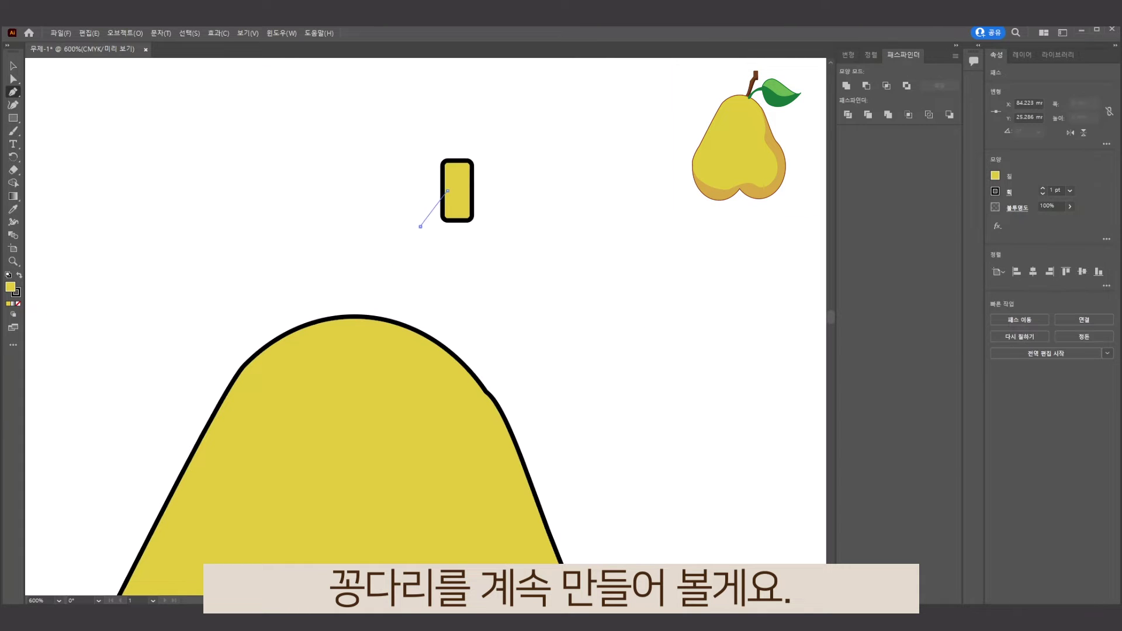
key(Escape)
click(420, 226)
mouse_move(389, 320)
mouse_down()
mouse_move(373, 331)
mouse_move(421, 339)
mouse_move(427, 309)
mouse_up()
click(428, 294)
drag(455, 217, 469, 205)
drag(471, 205, 458, 177)
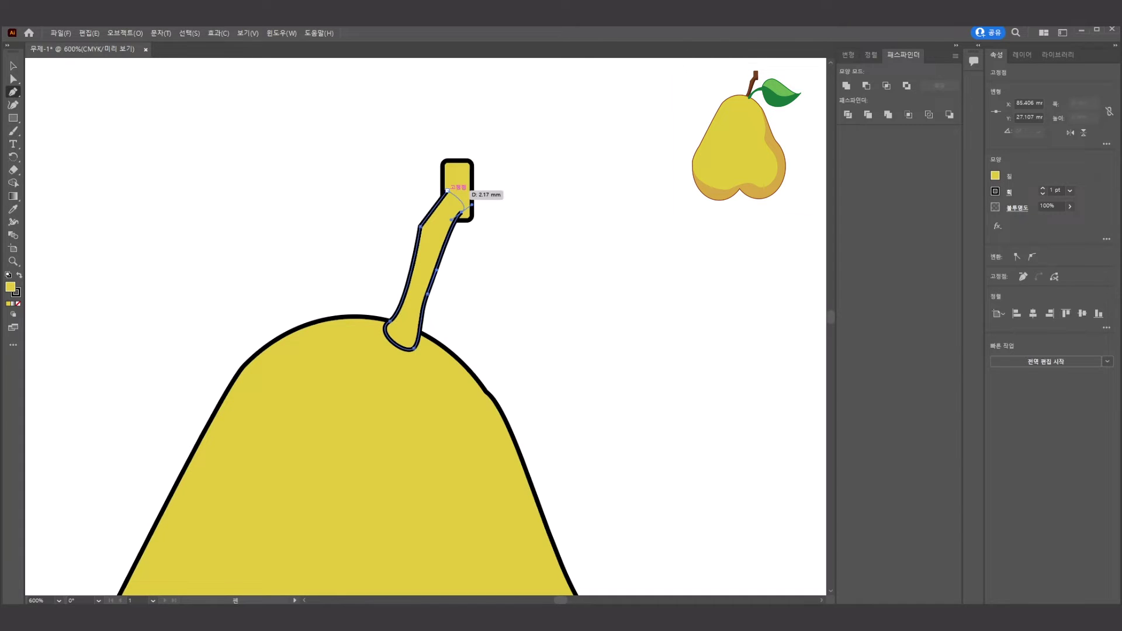
Unite the stem with the rounded rectangle and send it behind the pear body
key(v)
drag(354, 155, 462, 197)
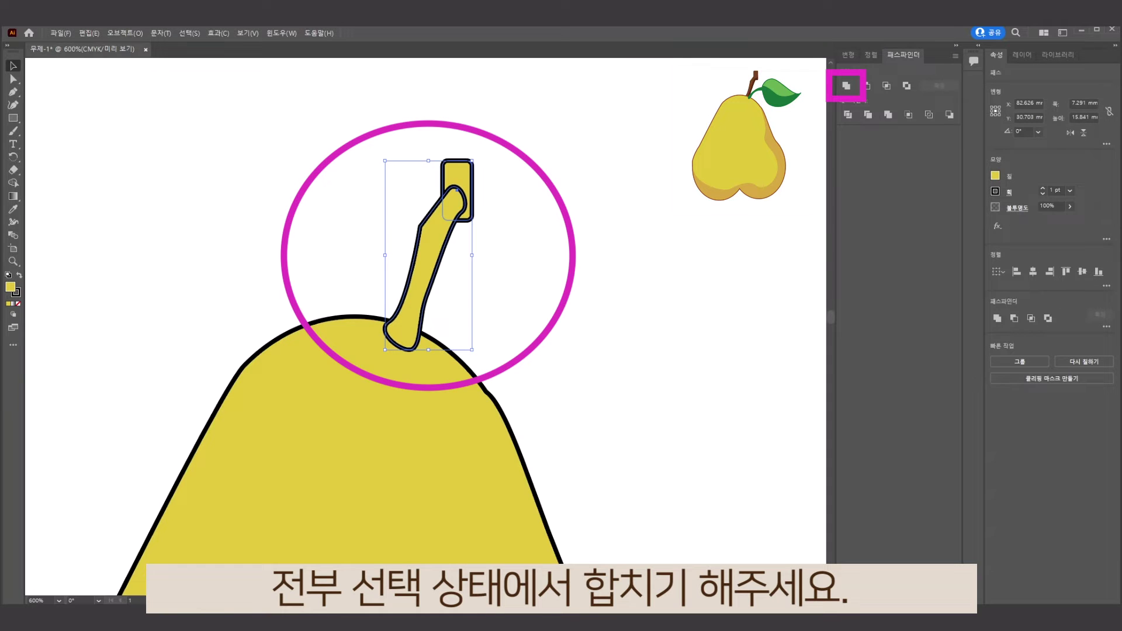
click(846, 85)
key(ctrl+shift+a)
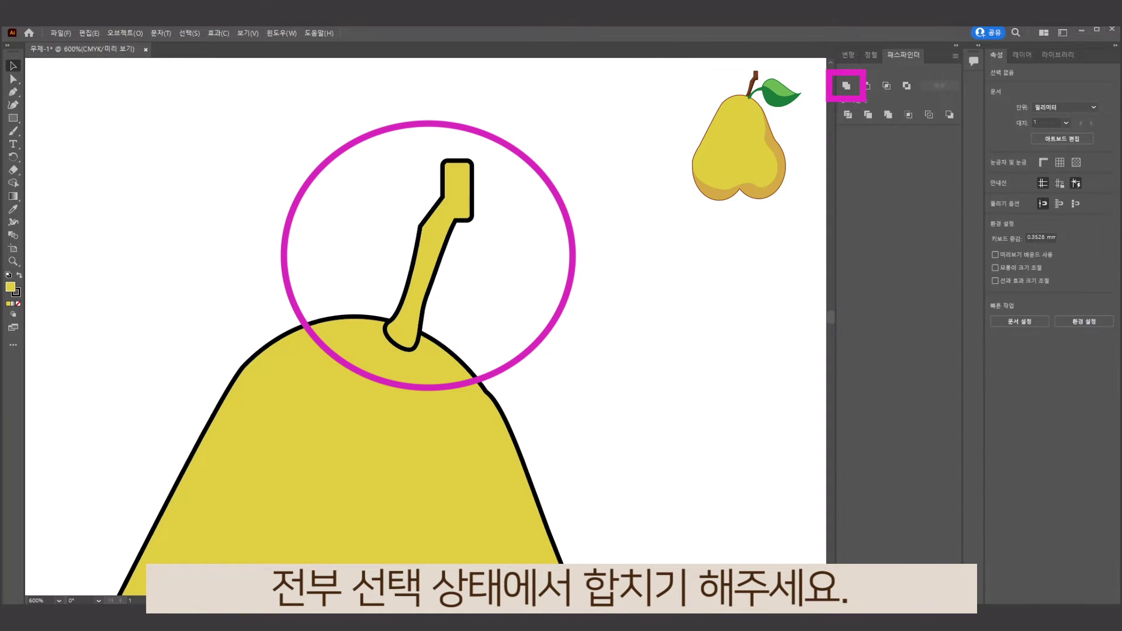
click(427, 275)
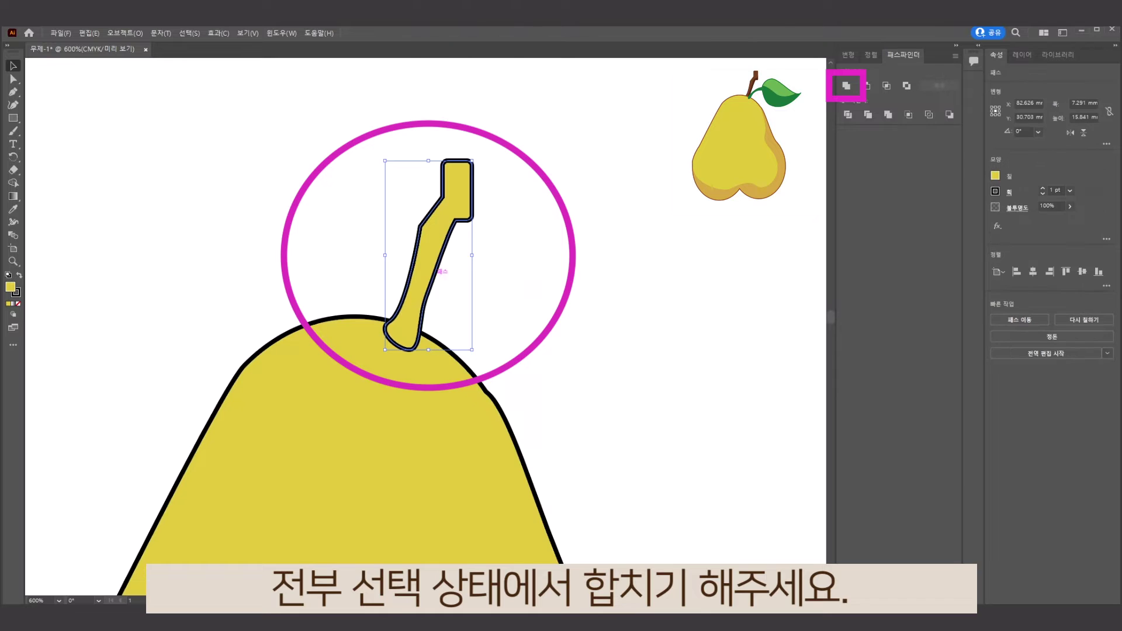
right_click(435, 276)
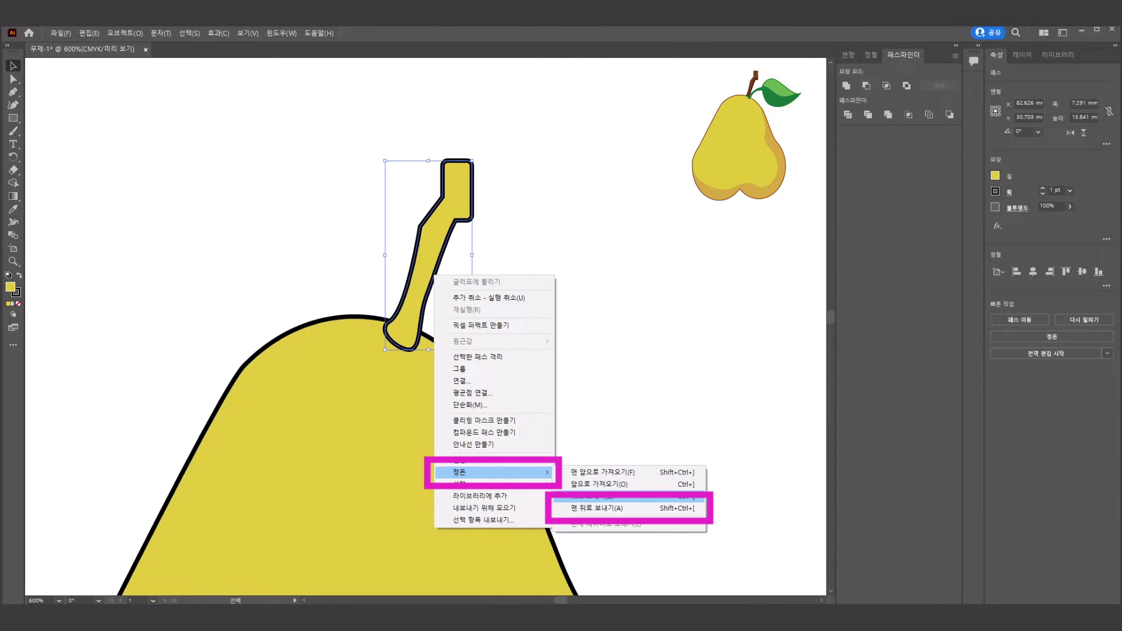
click(596, 508)
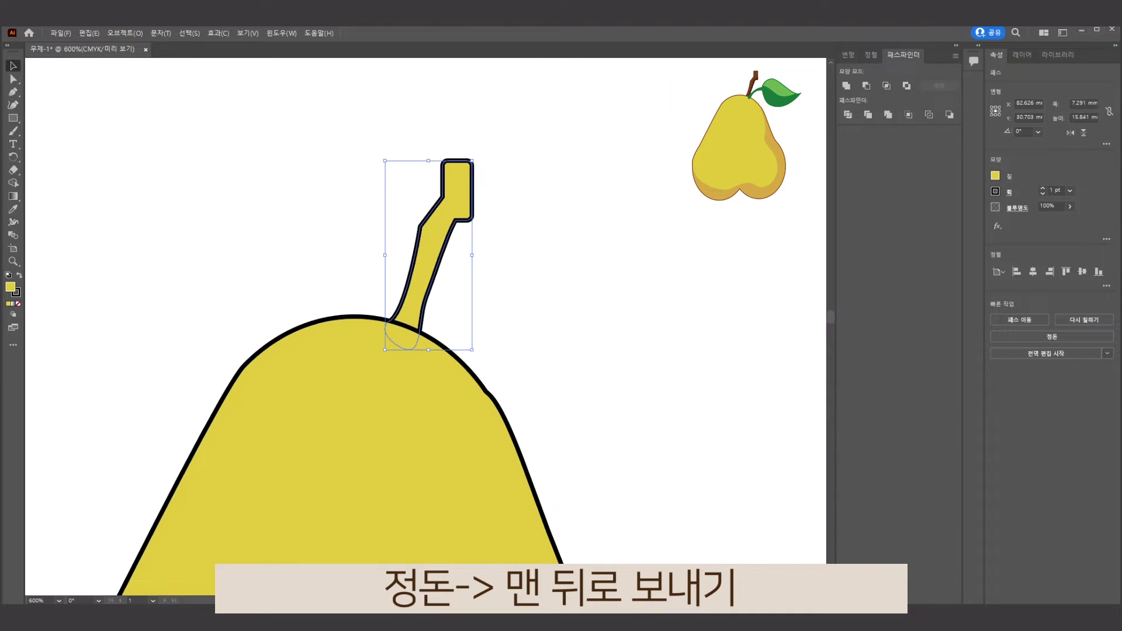
scroll(339, 374, down, 1)
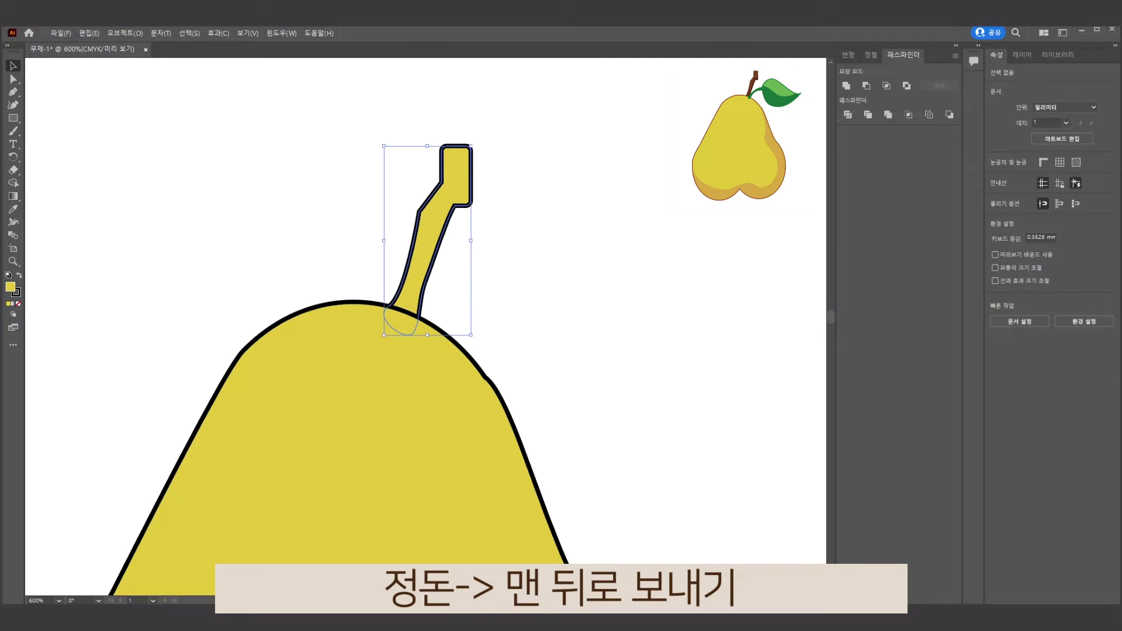
Fill the stem with brown 995110 darkened to 7C420D, then recentre the view
double_click(10, 287)
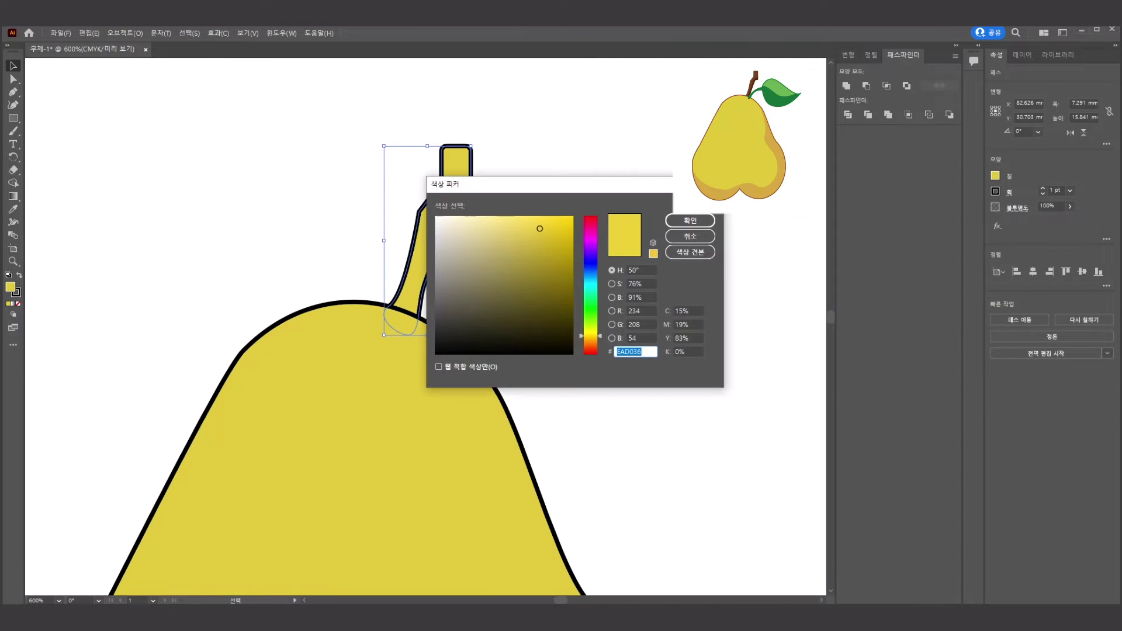
text(995110)
drag(559, 271, 559, 287)
key(Return)
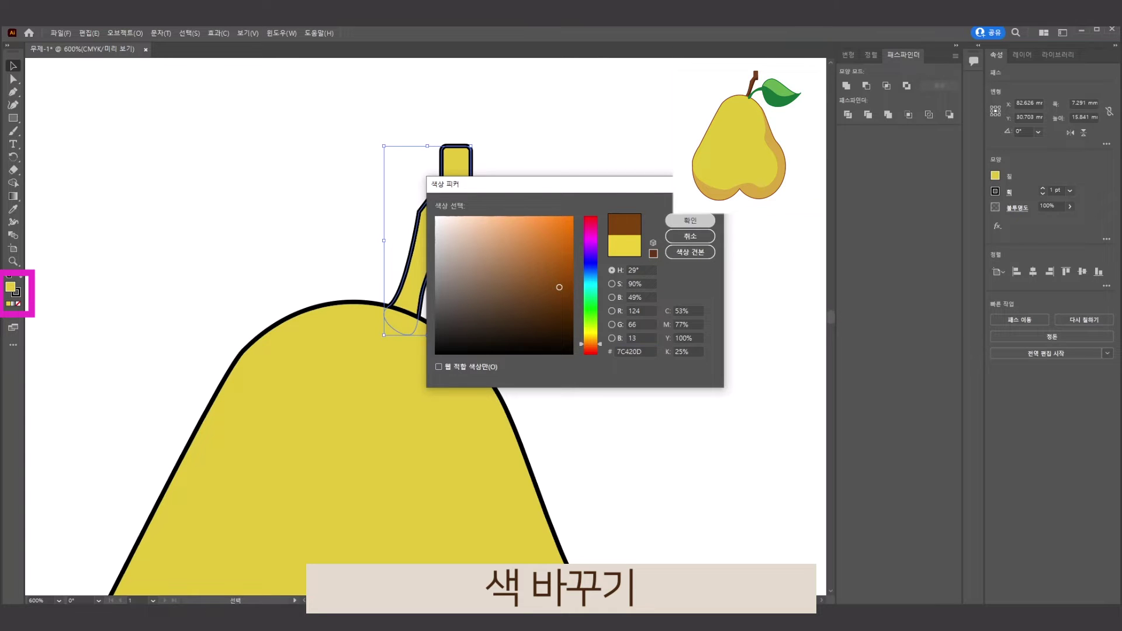
key(ctrl+shift+a)
key(ctrl+minus)
key(ctrl+minus)
drag(473, 351, 385, 303)
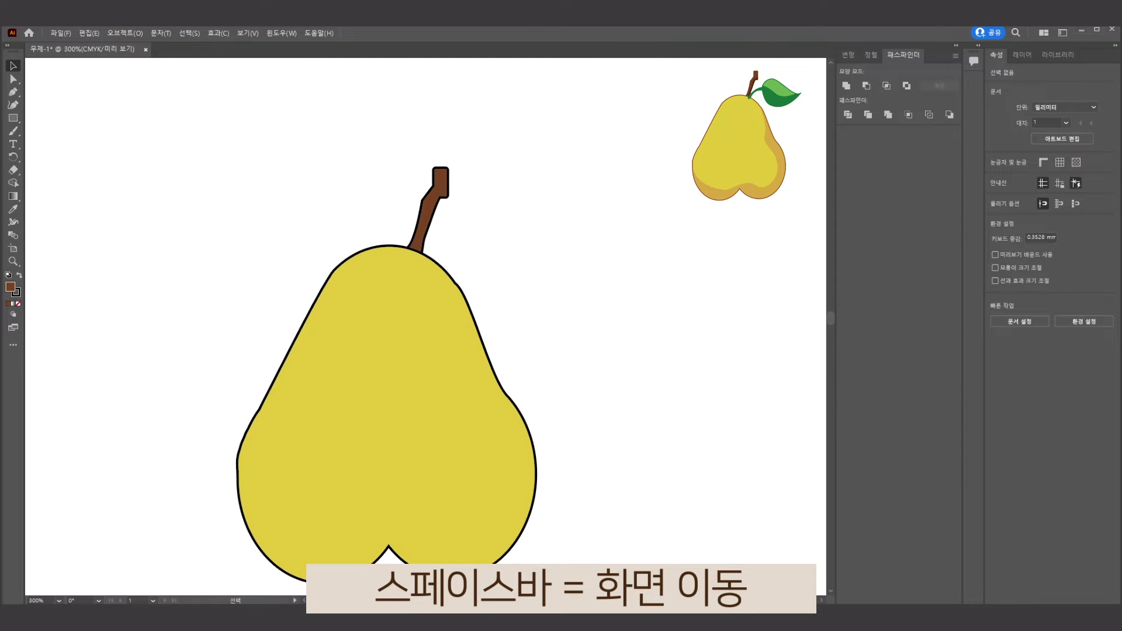
click(13, 91)
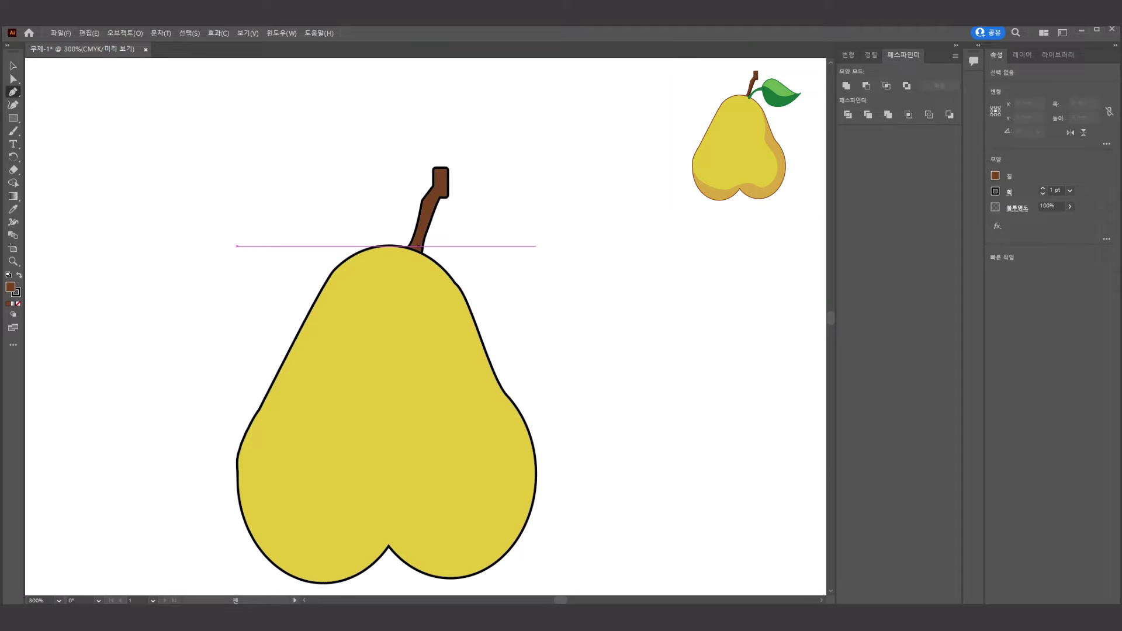
Pen-draw a pointed leaf on a curved stalk extending right from the stem base
click(416, 250)
drag(460, 221, 482, 221)
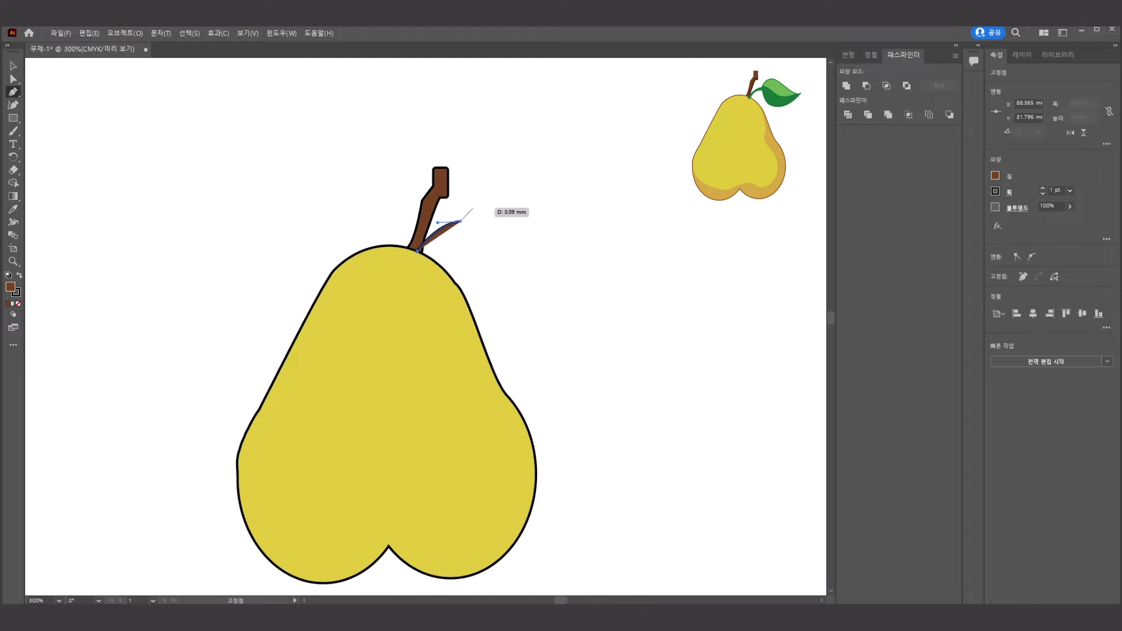
drag(483, 194, 516, 191)
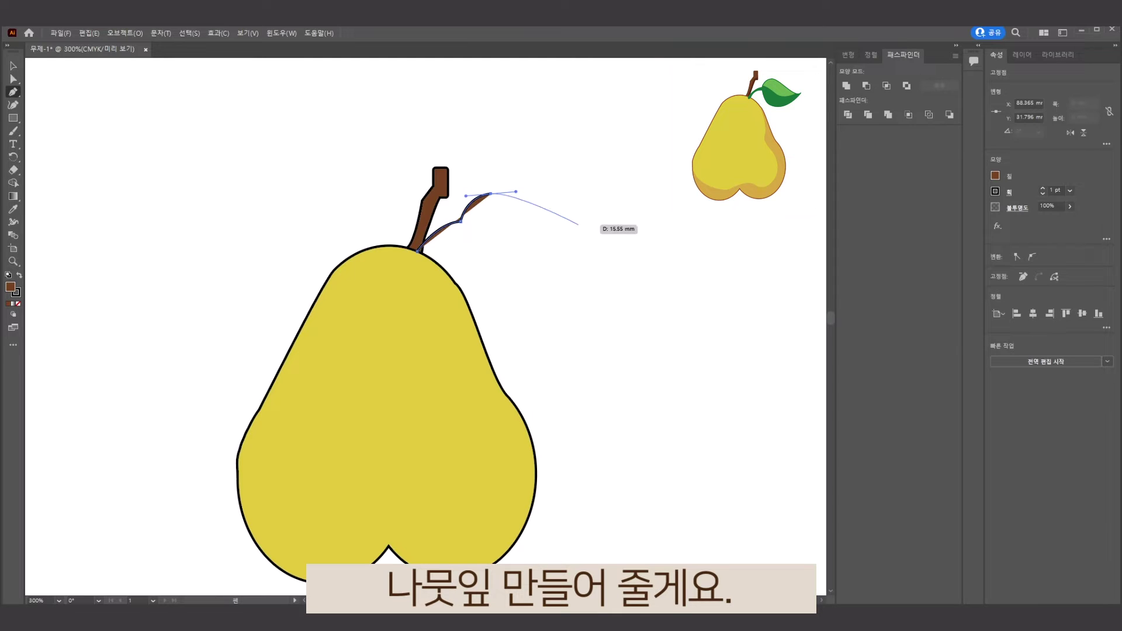
drag(585, 237, 605, 220)
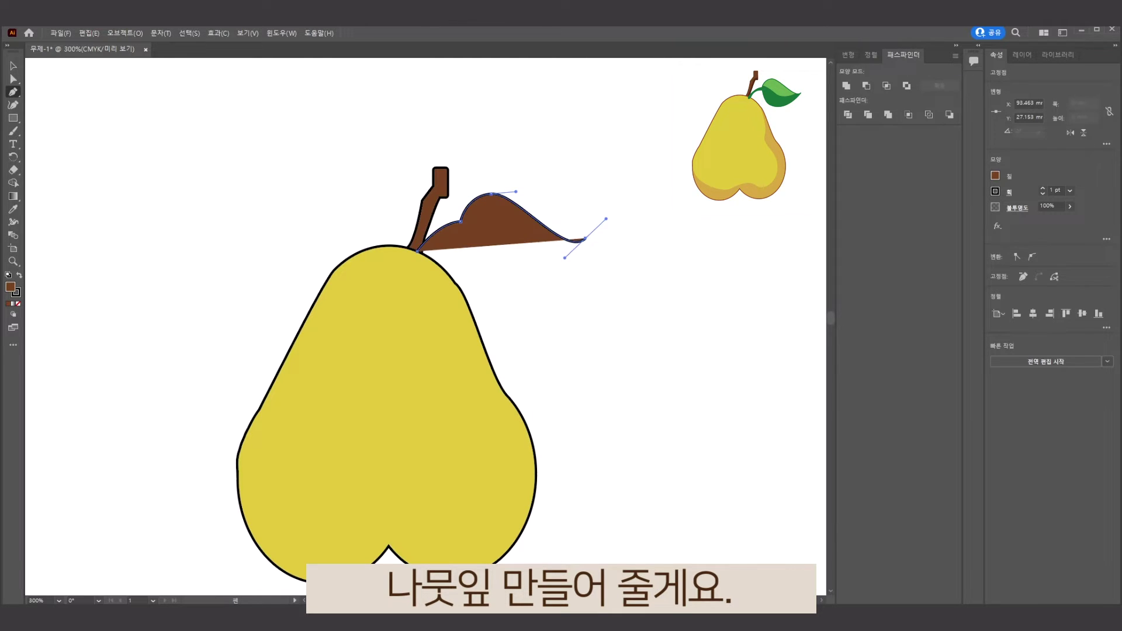
click(585, 239)
mouse_move(486, 277)
mouse_down()
mouse_move(432, 251)
mouse_move(453, 259)
mouse_up()
drag(461, 221, 490, 228)
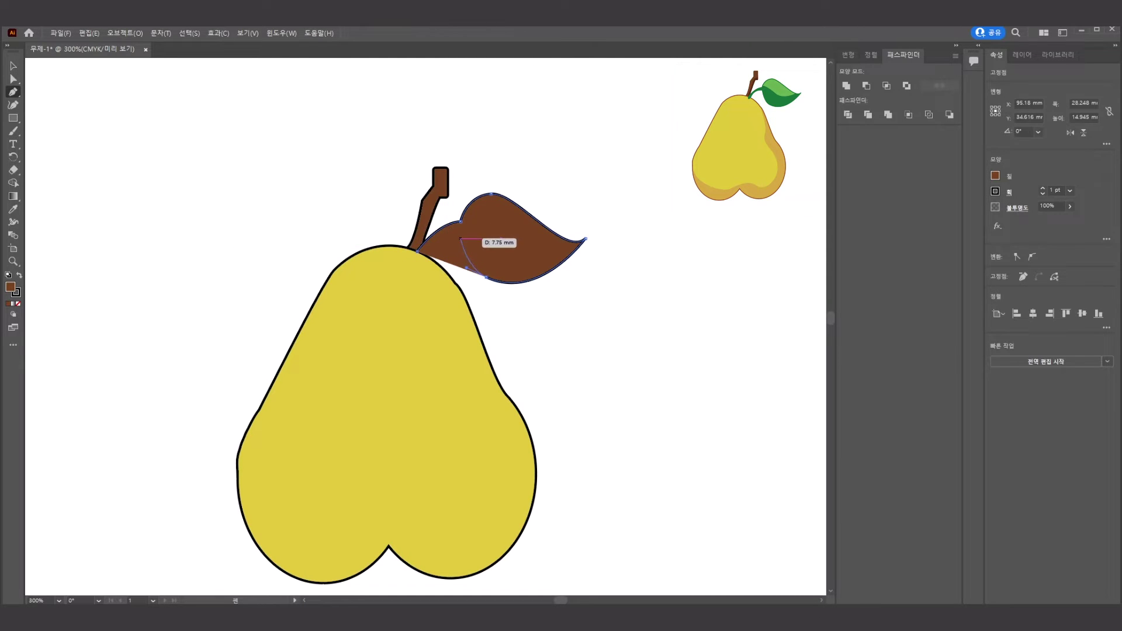
mouse_move(491, 228)
mouse_down()
mouse_move(416, 269)
mouse_move(415, 259)
mouse_up()
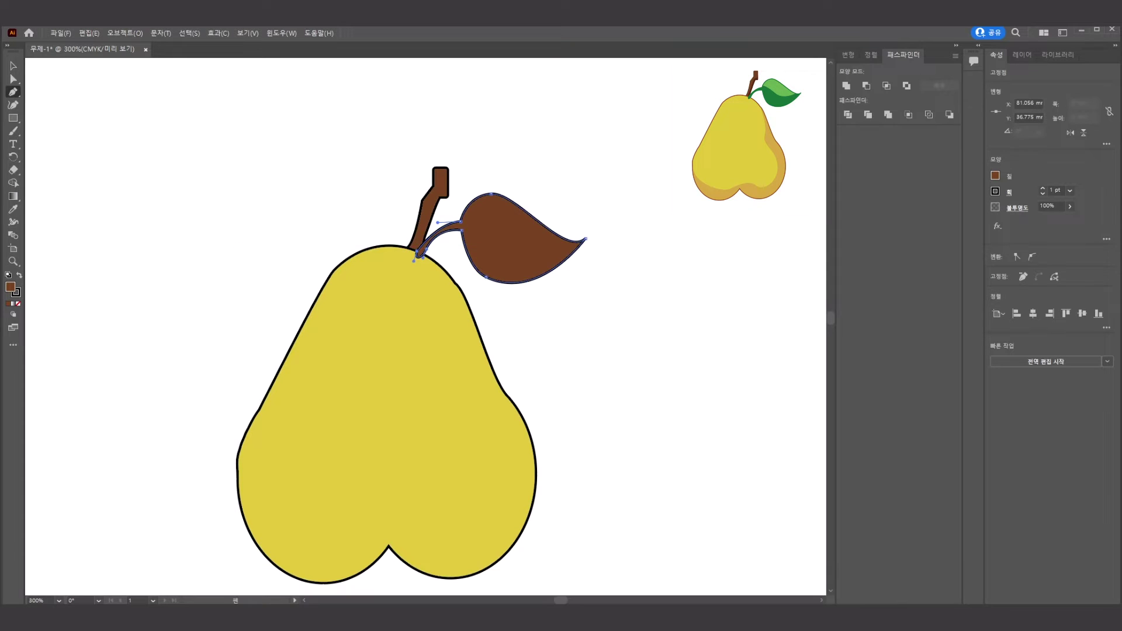
scroll(461, 240, up, 1)
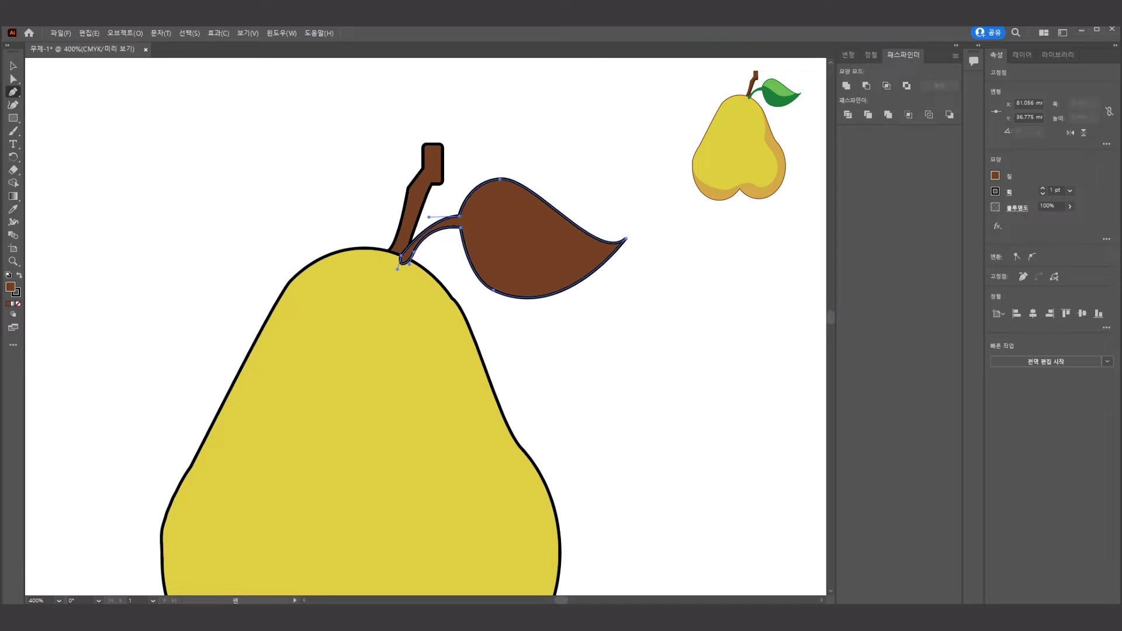
double_click(10, 287)
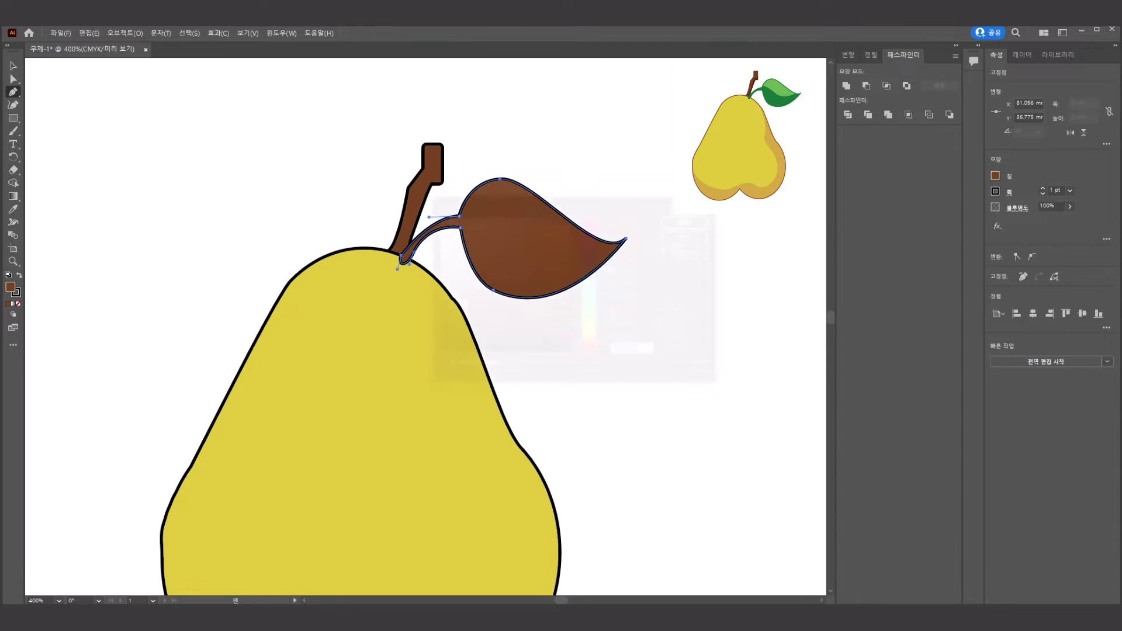
Fill the new leaf with dark green 0E7A10
text(0E7A10)
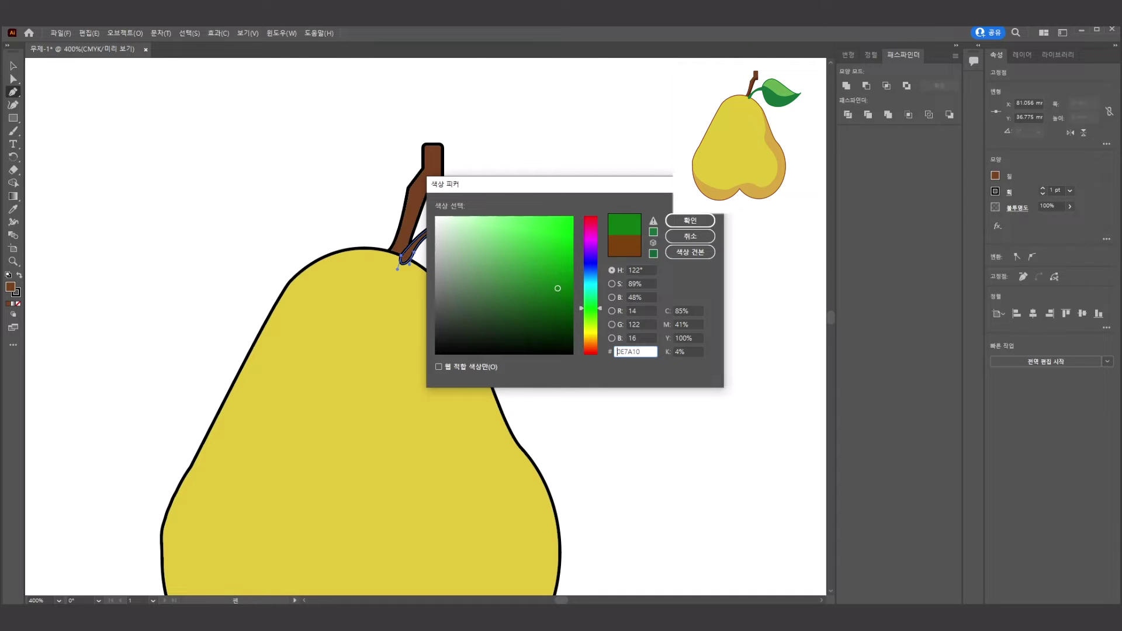
key(Tab)
key(Return)
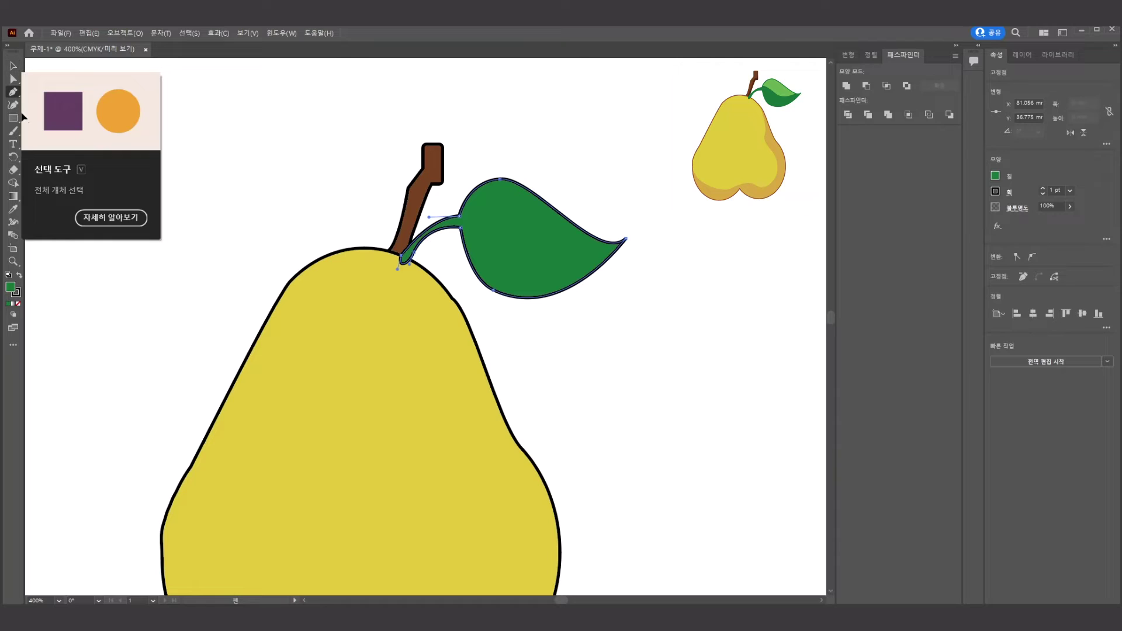
Cycle through the selection tools, return to the Pen, and start a path at the leaf tip
click(13, 66)
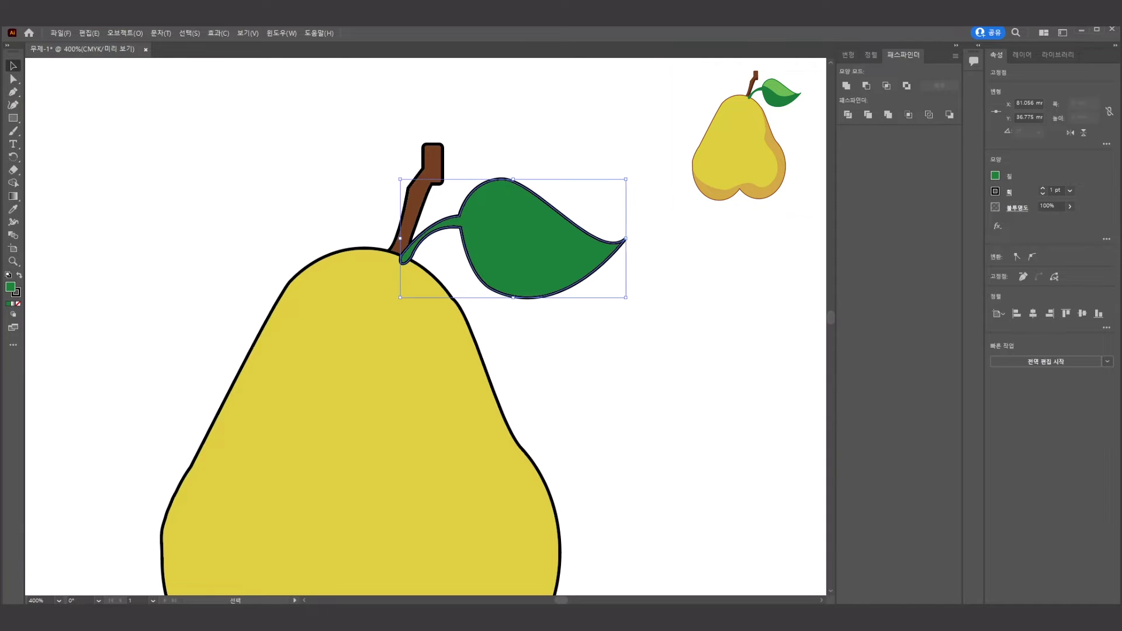
key(a)
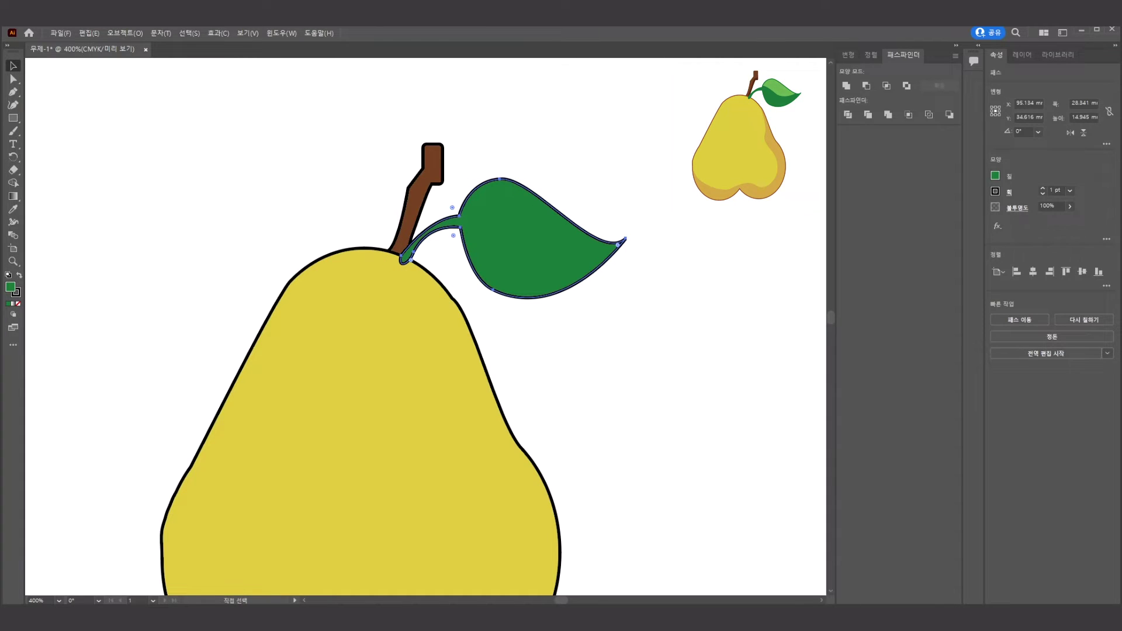
key(v)
key(p)
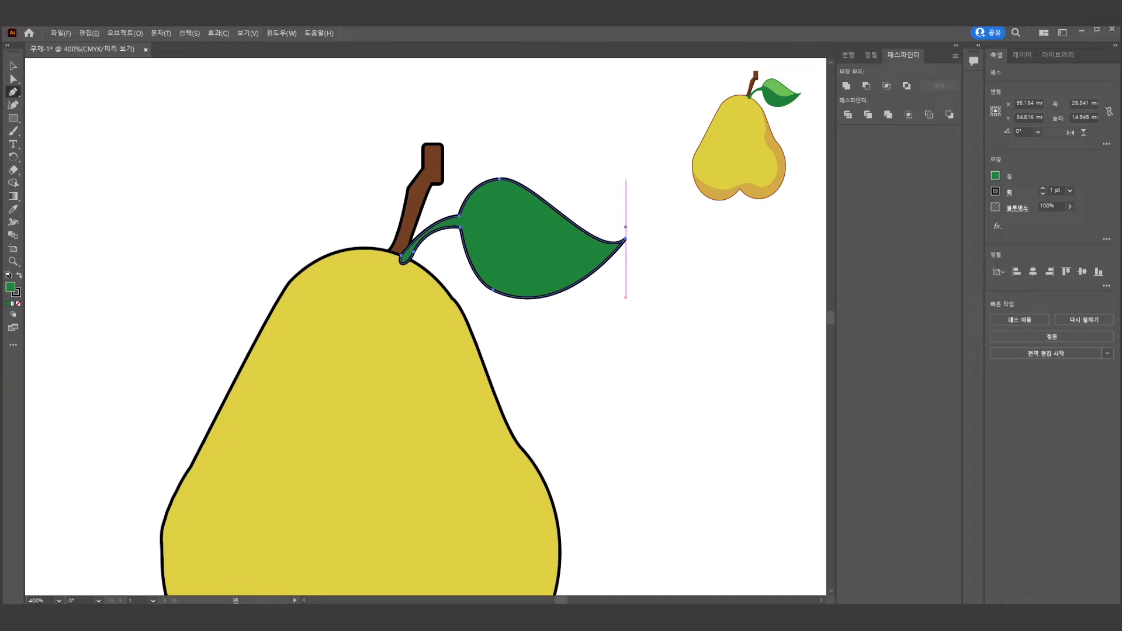
click(624, 231)
Draw a wavy shadow shape across the leaf, from its tip round to the stalk
drag(517, 241, 542, 264)
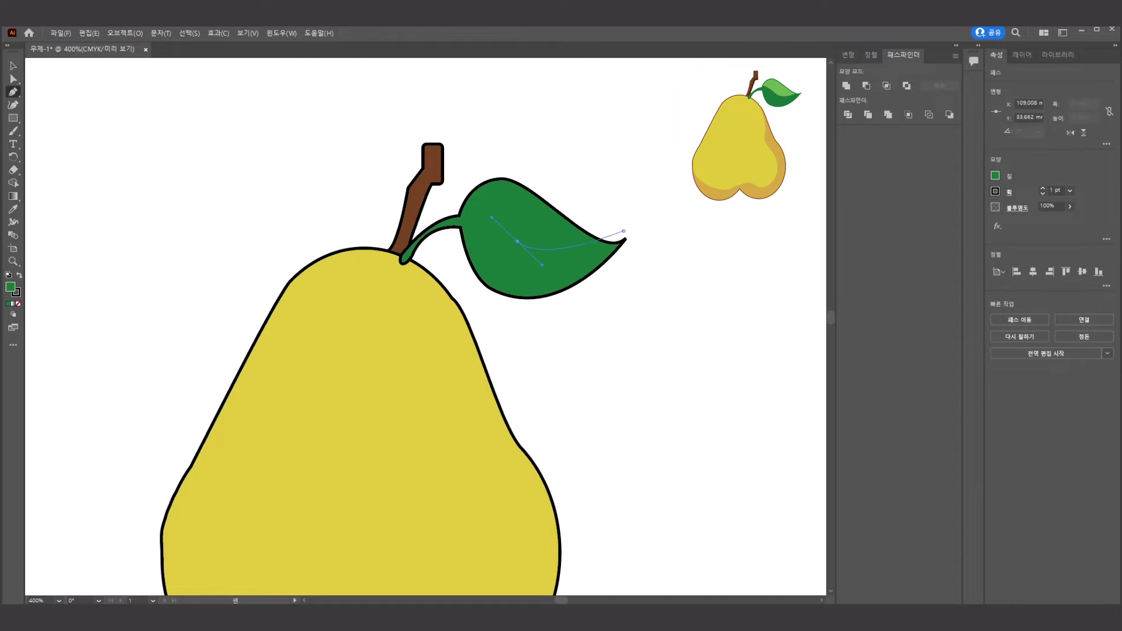
click(623, 231)
drag(492, 217, 430, 215)
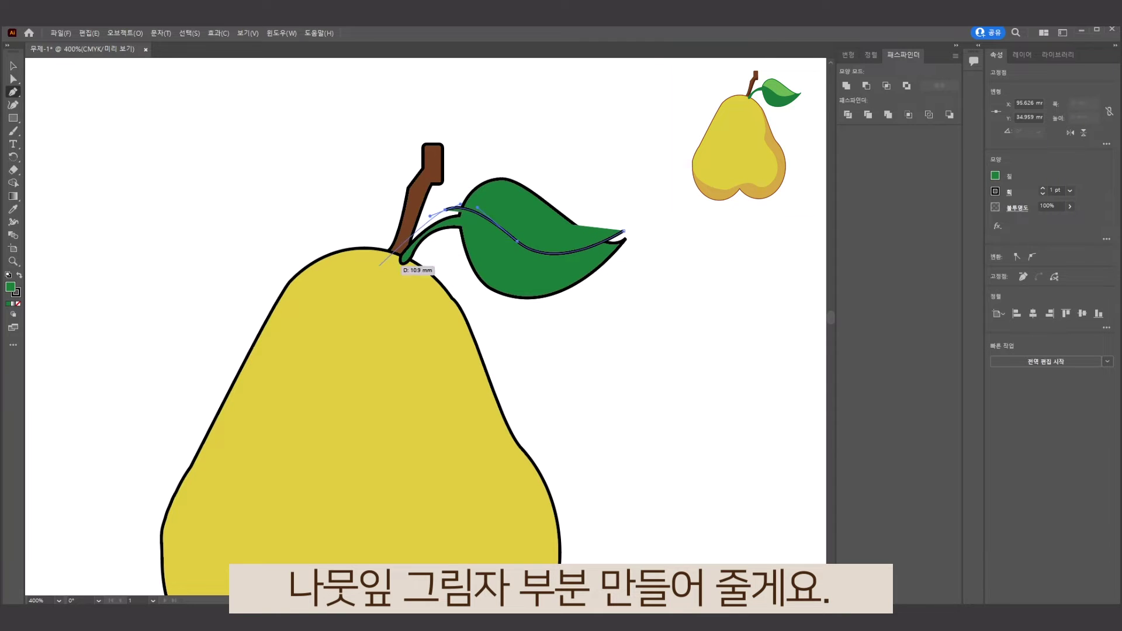
drag(376, 266, 399, 281)
drag(488, 320, 501, 338)
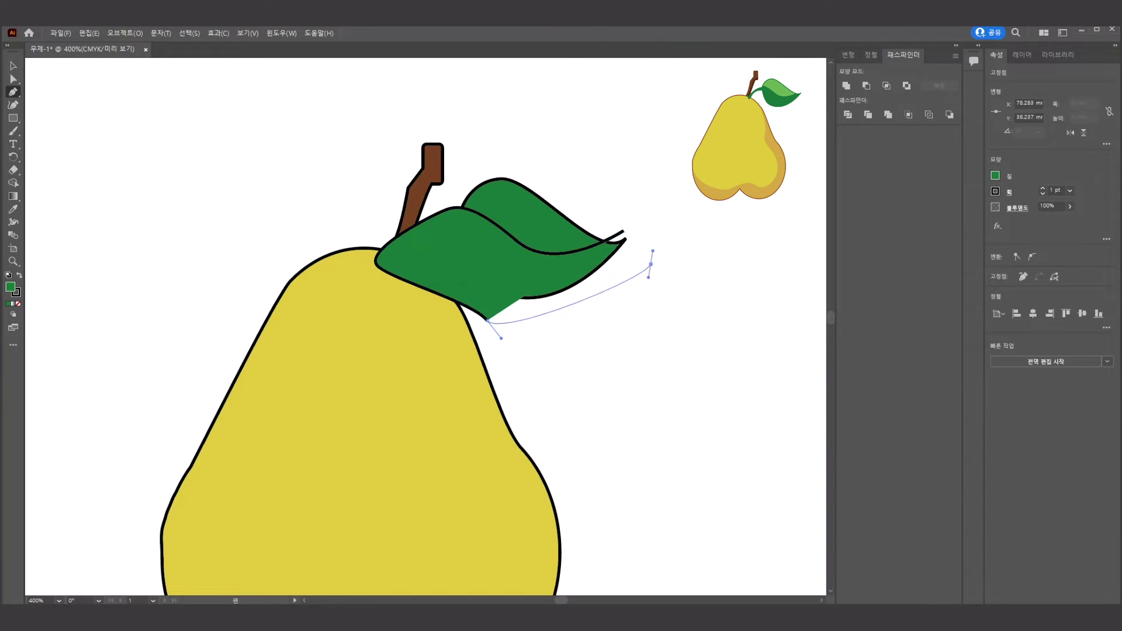
drag(650, 264, 651, 288)
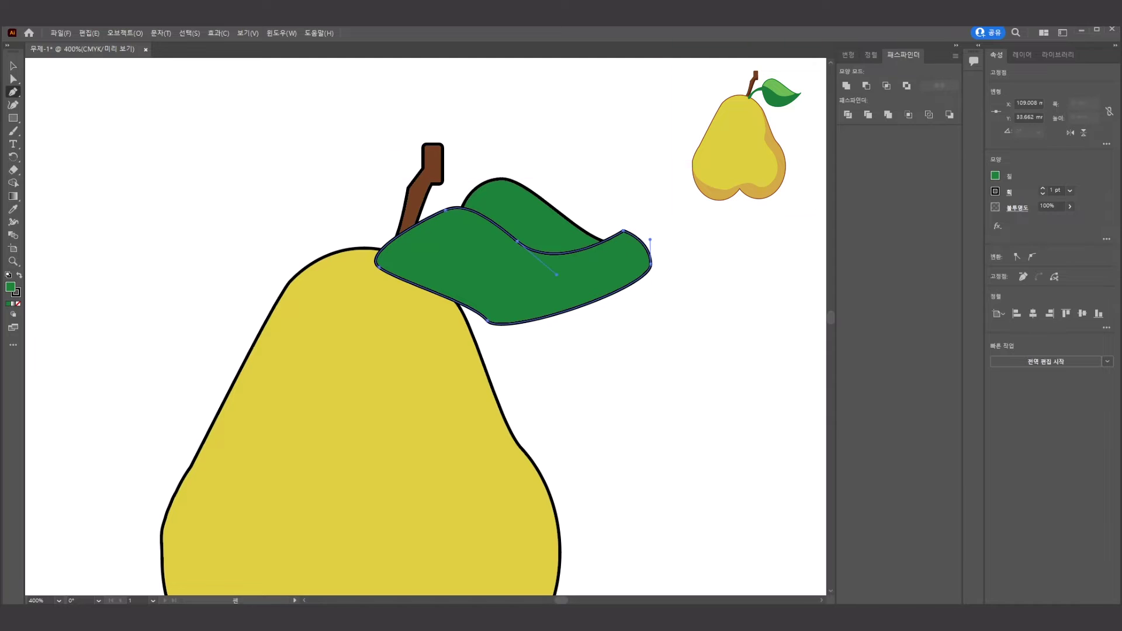
key(v)
Clip the shadow shape to the leaf copy and trim both with Pathfinder
click(528, 183)
shift+click(528, 182)
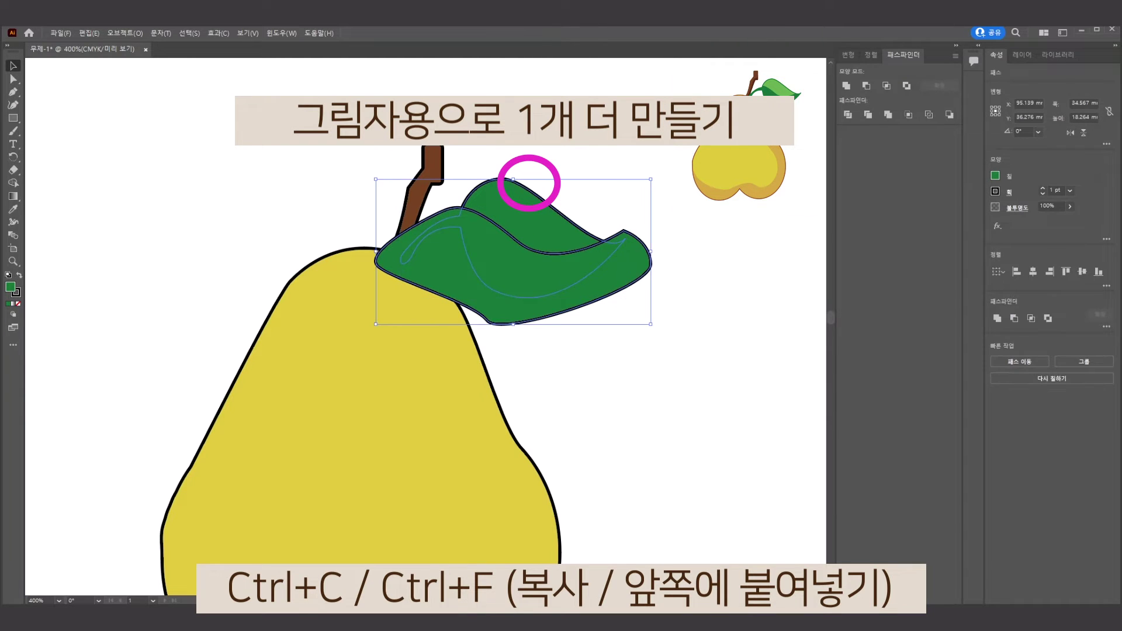
right_click(611, 267)
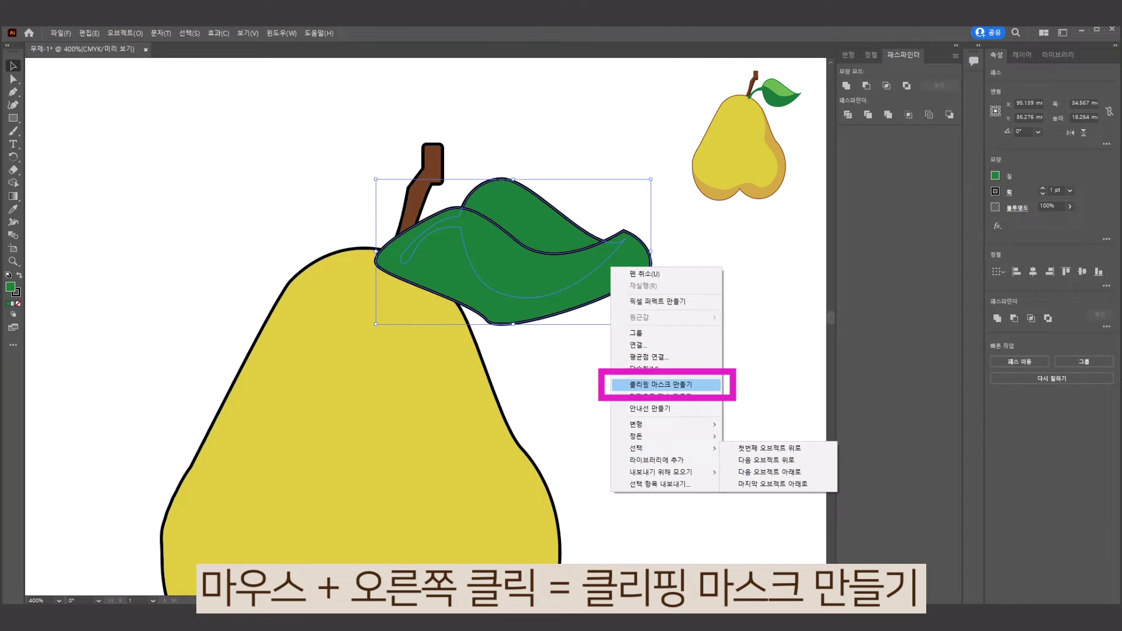
click(660, 385)
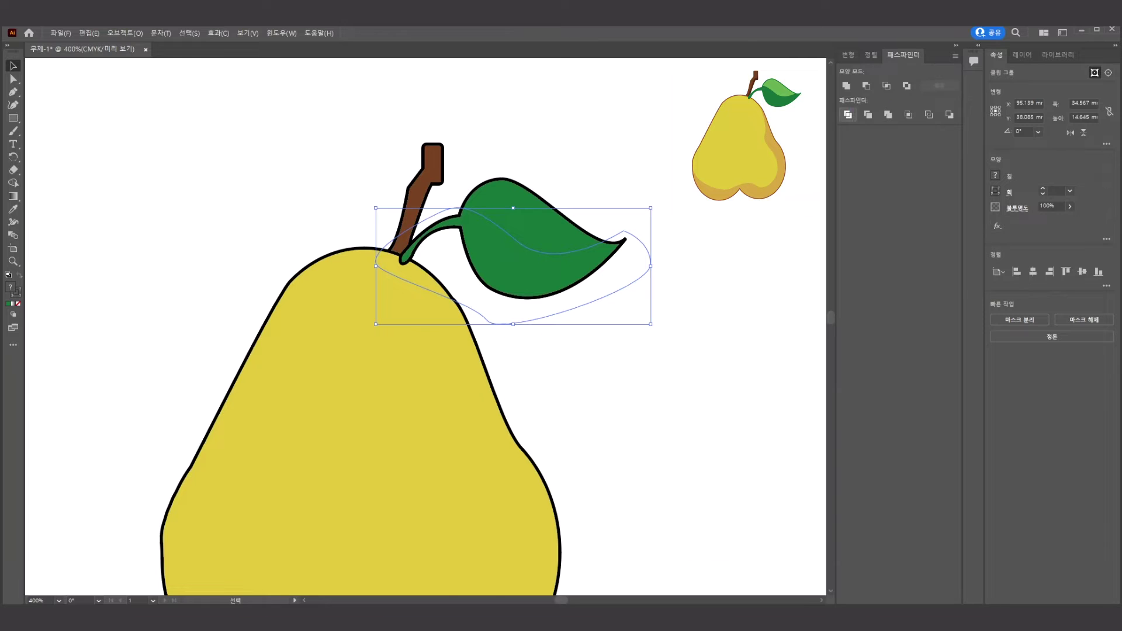
click(868, 115)
key(ctrl+z)
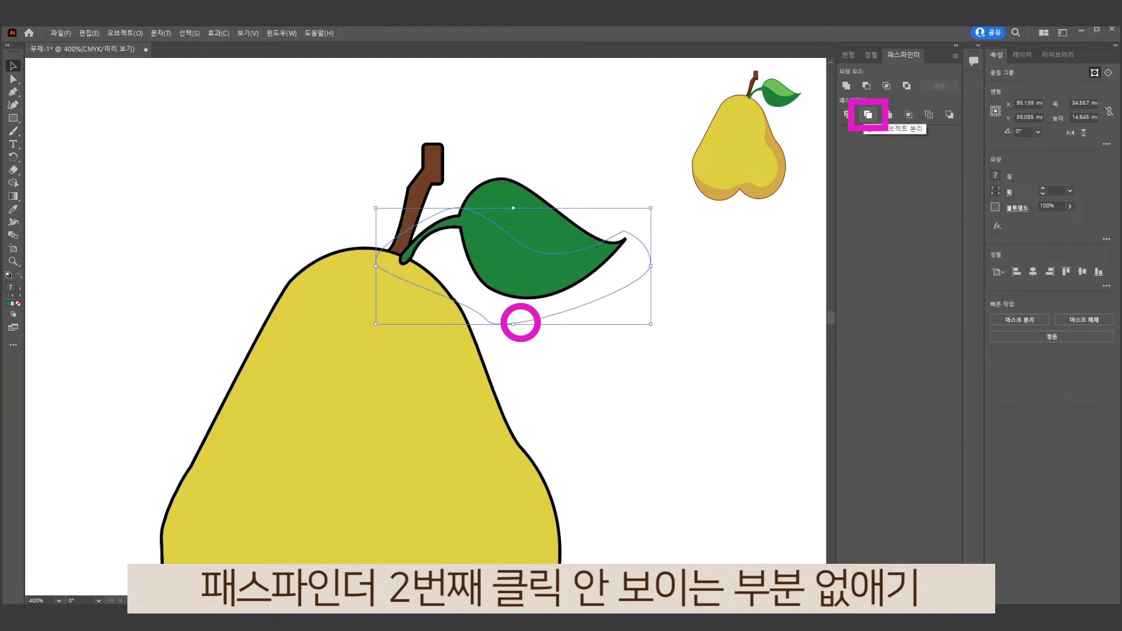
click(867, 115)
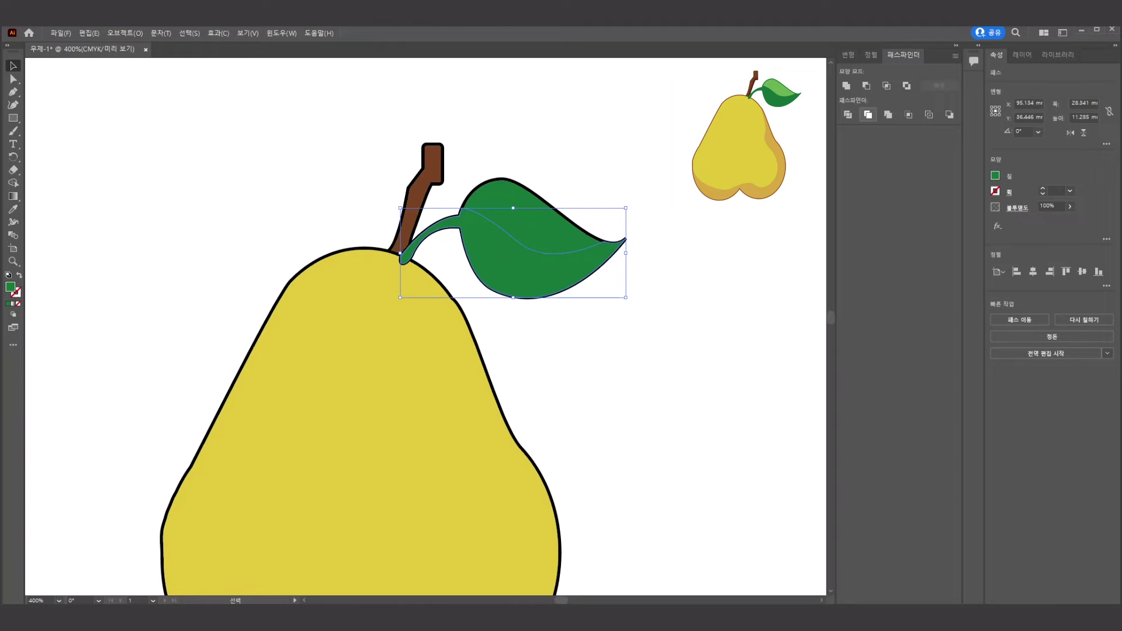
Fill the leaf's lower half with a lighter green
double_click(10, 287)
click(511, 246)
click(685, 222)
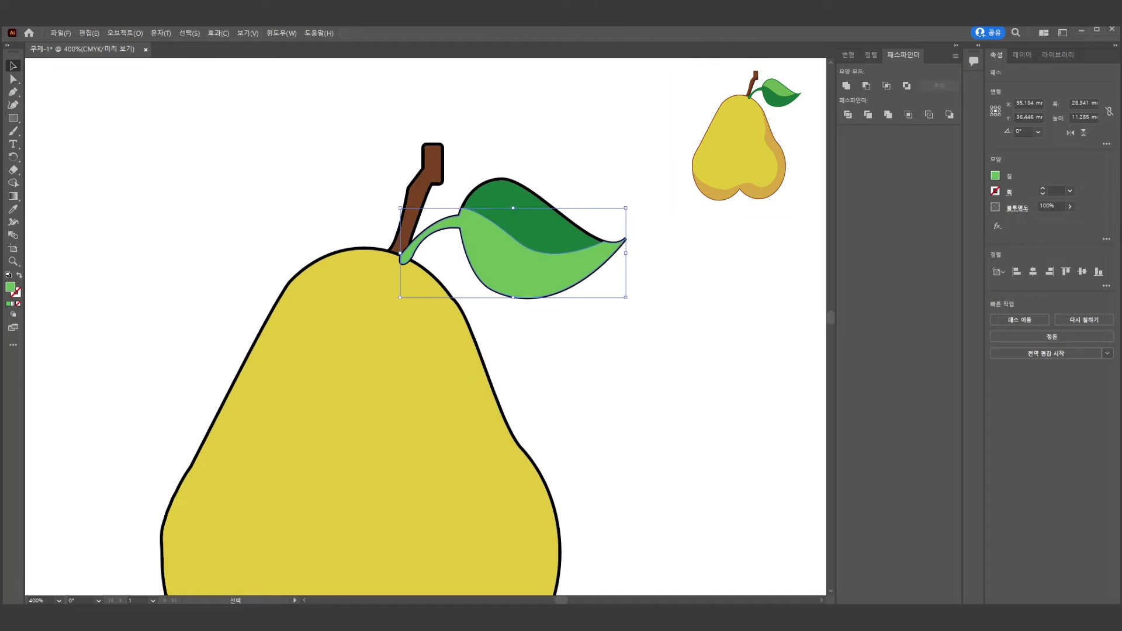
Select the dark-green upper leaf part and bring its stroke colour forward
click(672, 379)
click(526, 222)
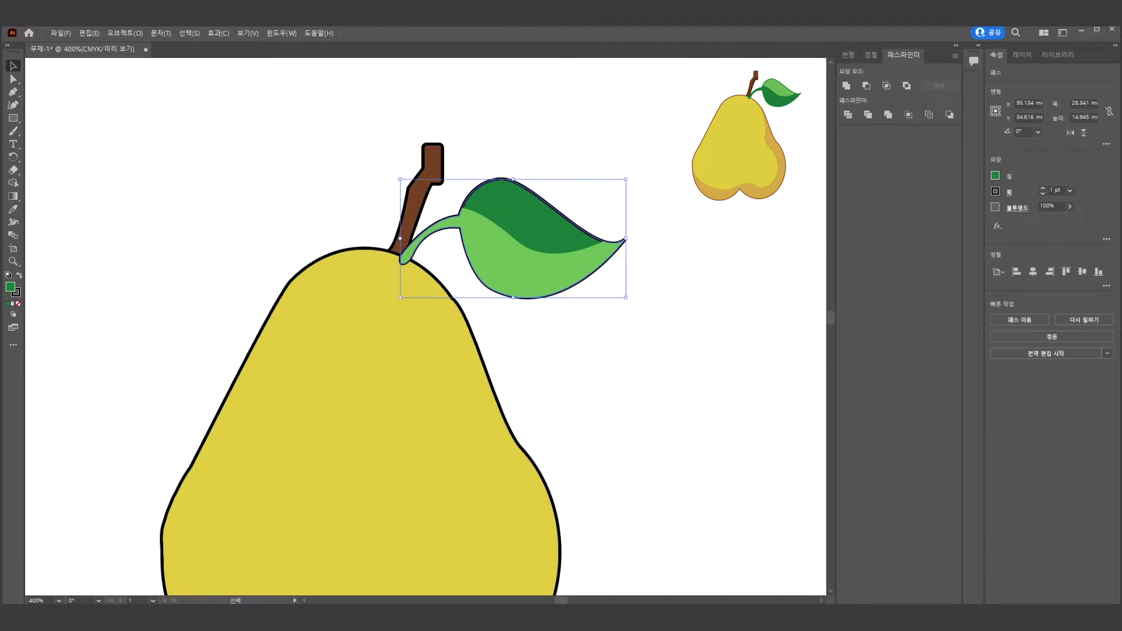
key(x)
key(F6)
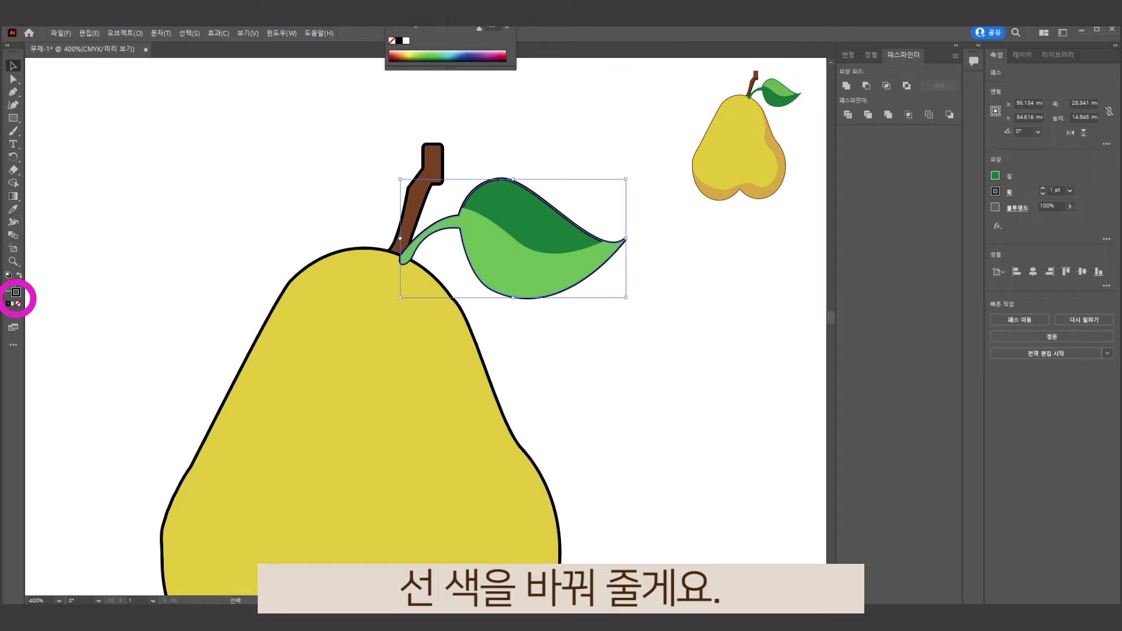
Keep the leaf's dark green fill and give it a green outline
double_click(10, 286)
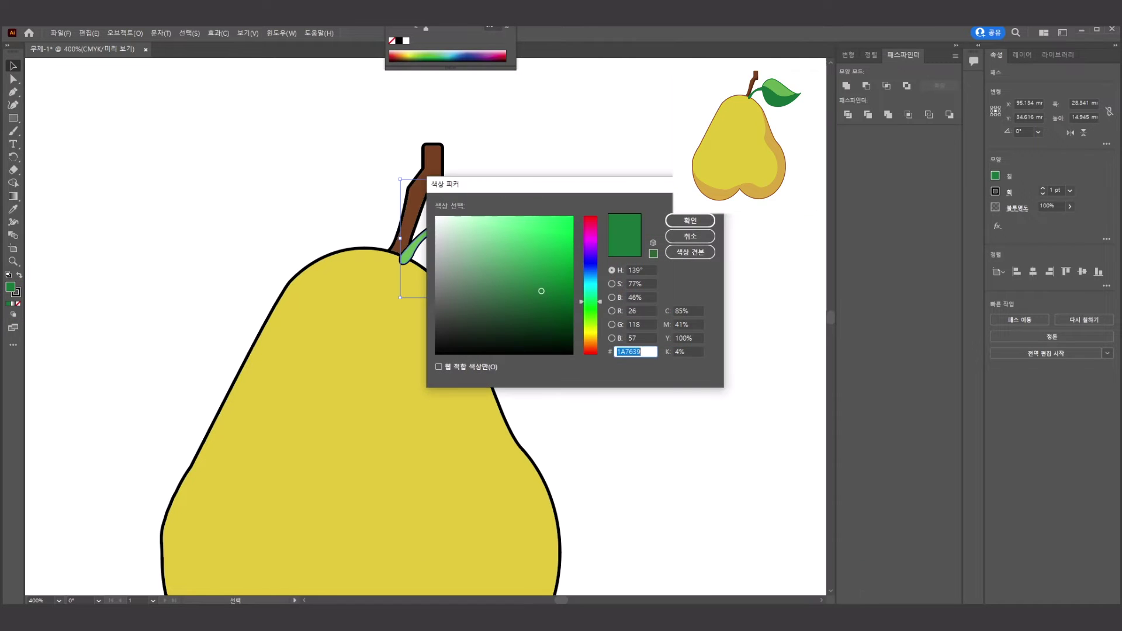
click(690, 221)
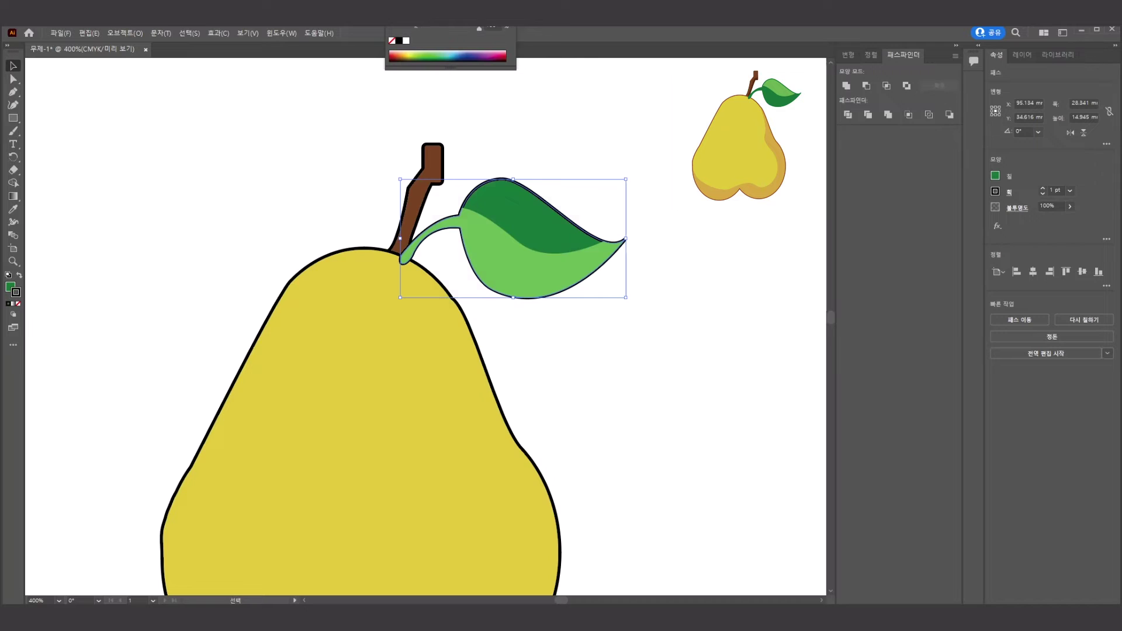
double_click(17, 292)
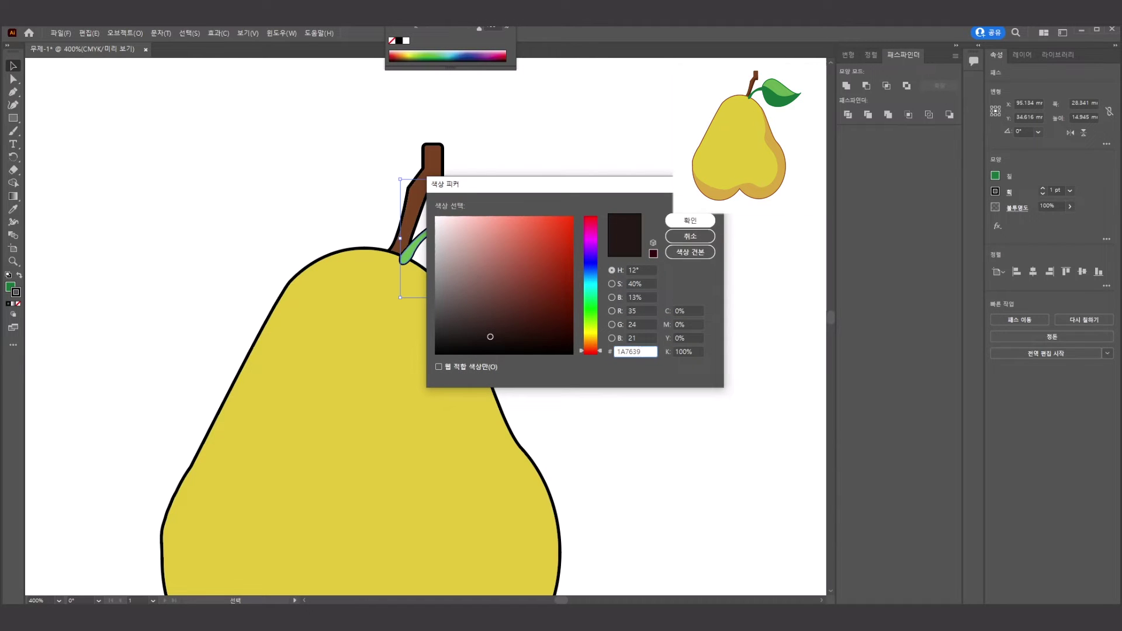
click(689, 220)
key(ctrl+shift+a)
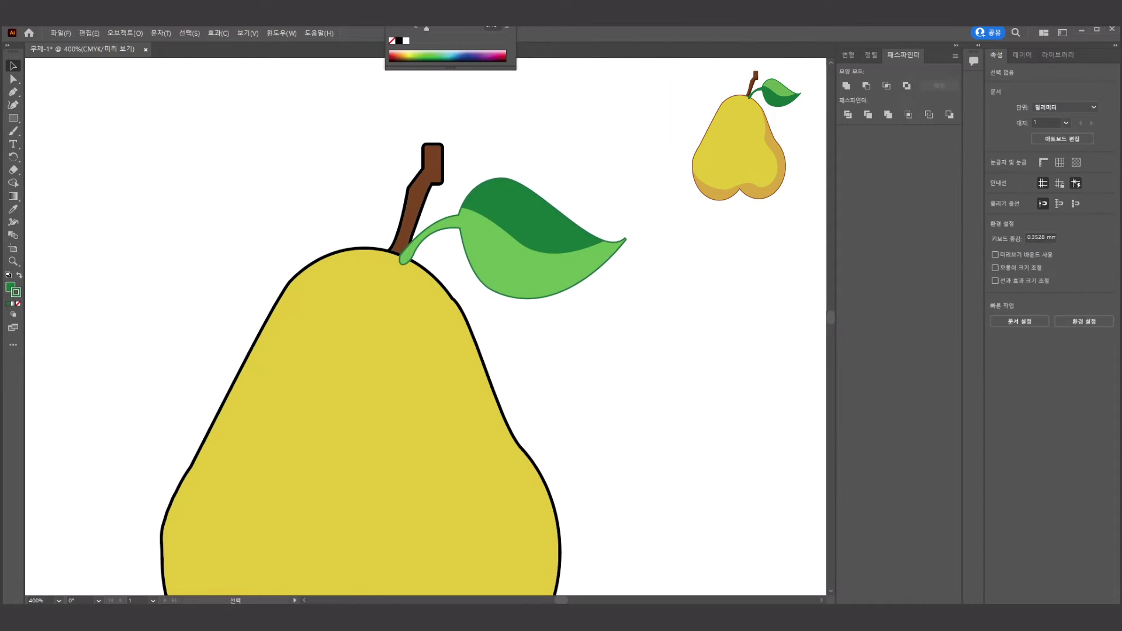
Select the stem and pear body, zoom out, and confirm the stem's colour
click(409, 216)
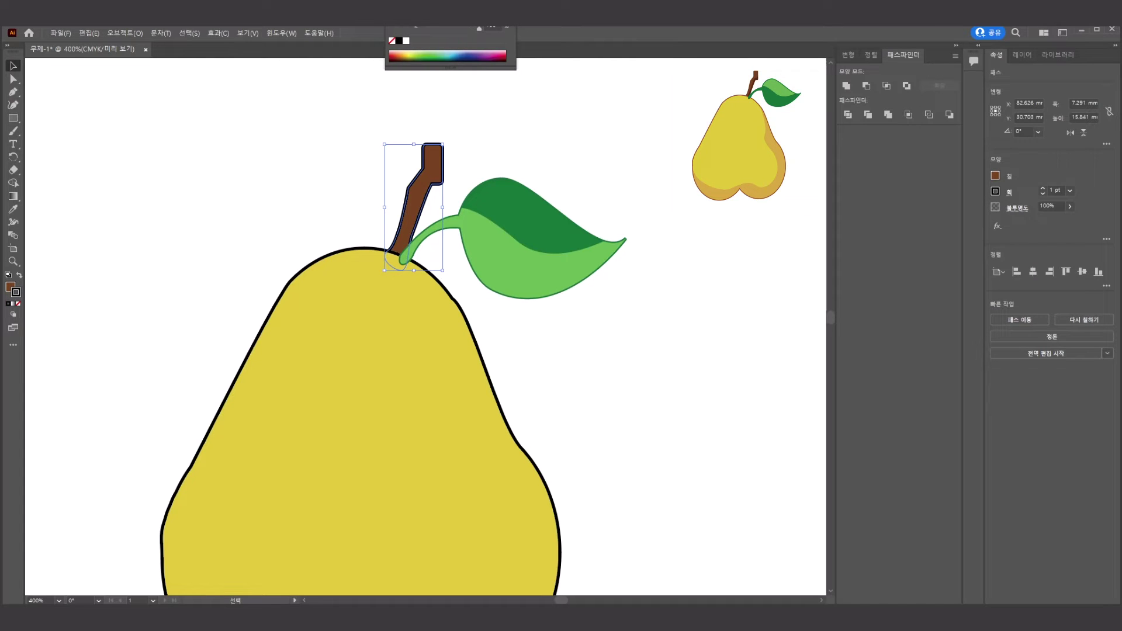
key(ctrl+shift+a)
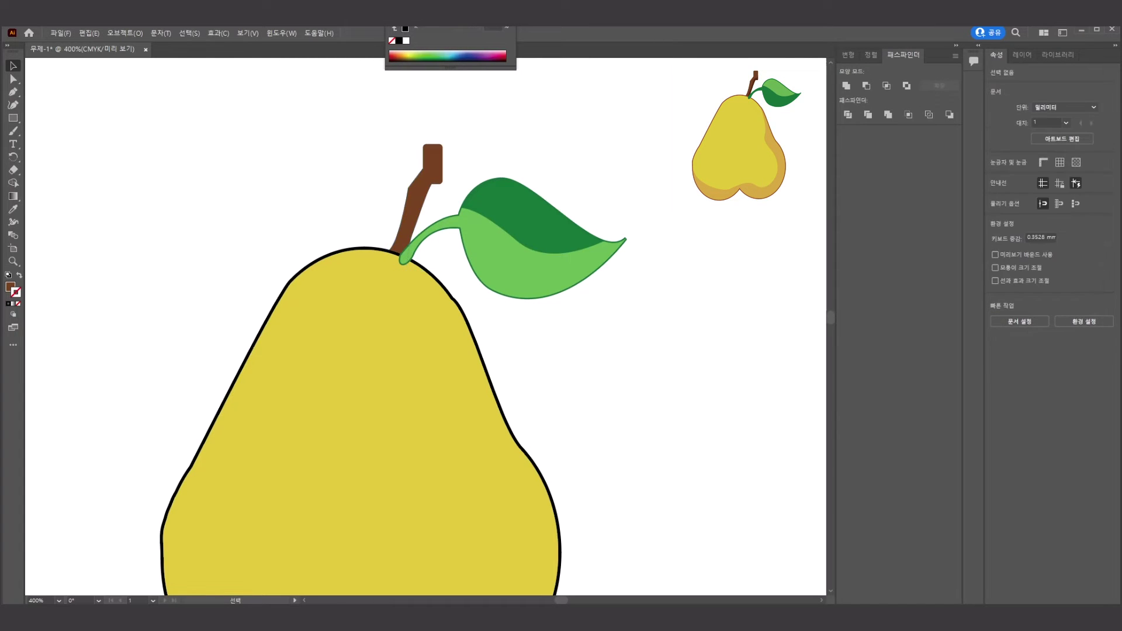
click(284, 298)
key(ctrl+minus)
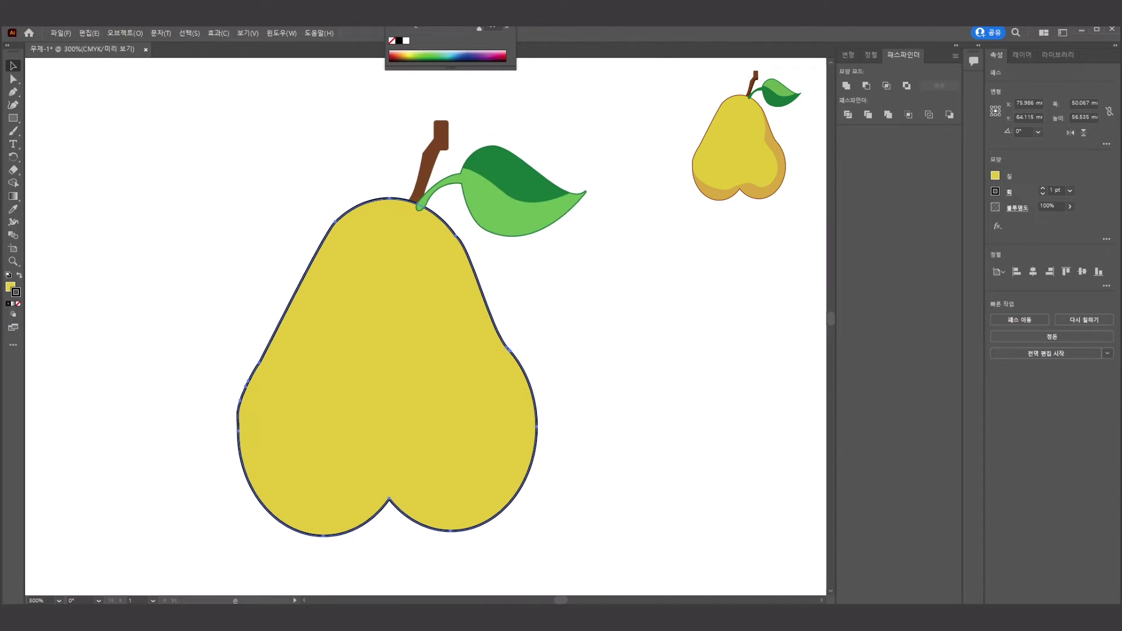
click(428, 169)
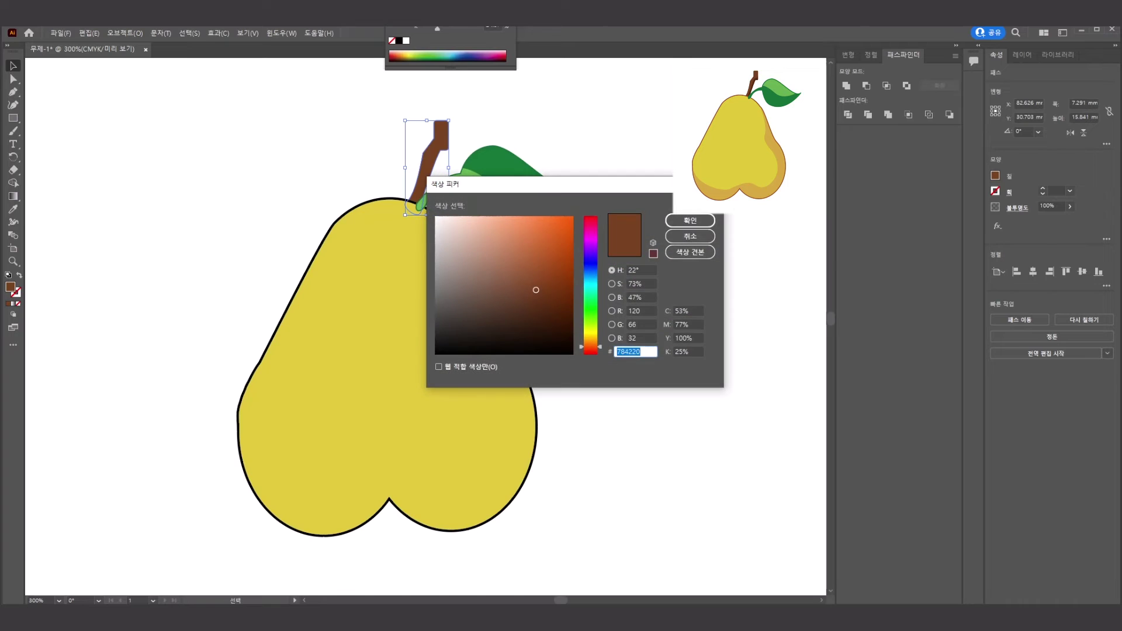
click(689, 220)
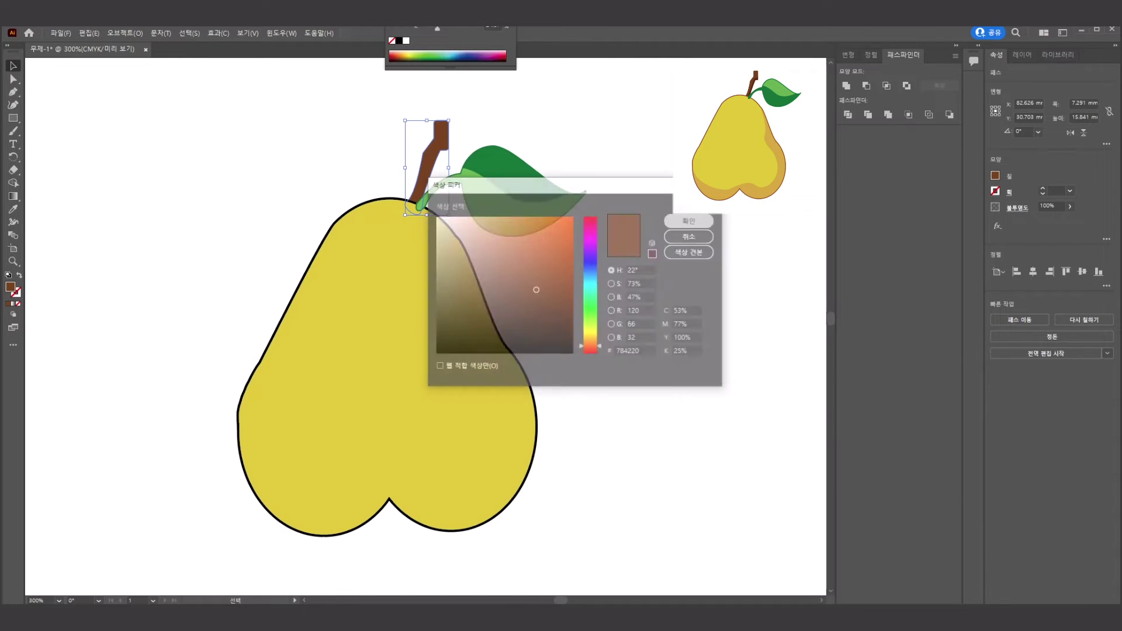
Set the pear body's outline to purplish brown 6b4c5c
click(242, 426)
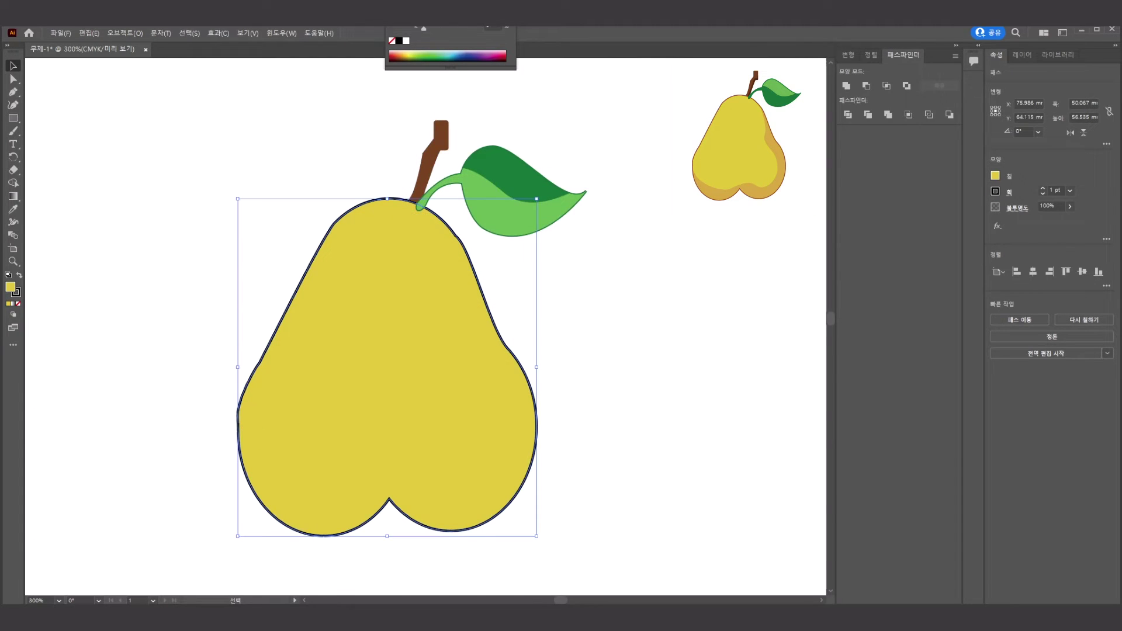
double_click(16, 293)
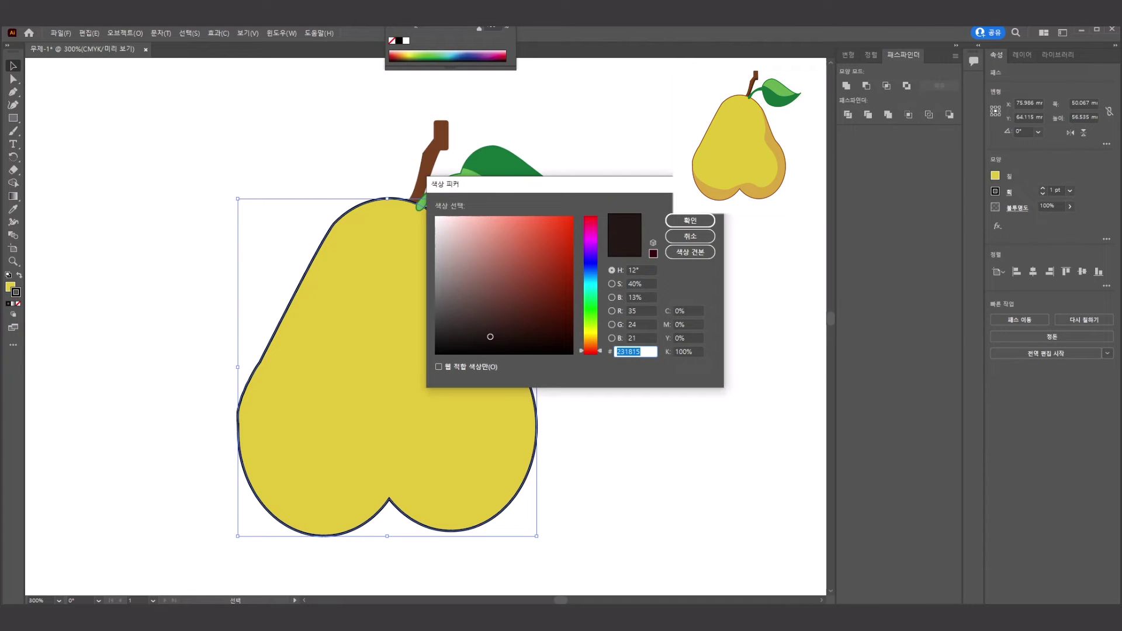
text(6b4c5c)
click(689, 220)
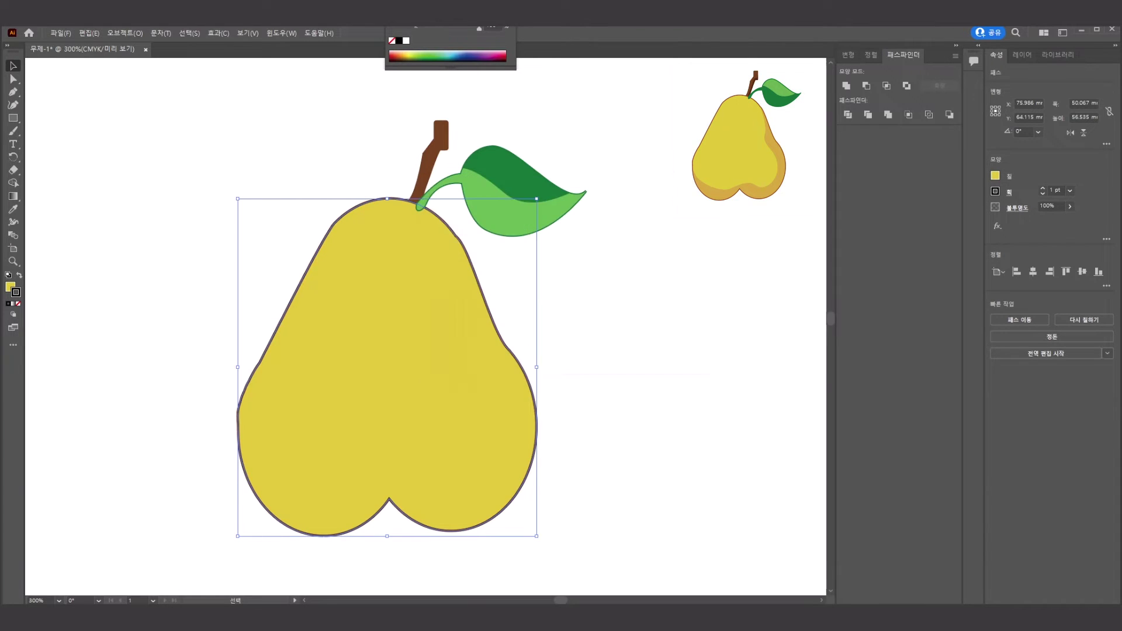
key(ctrl+shift+a)
click(12, 91)
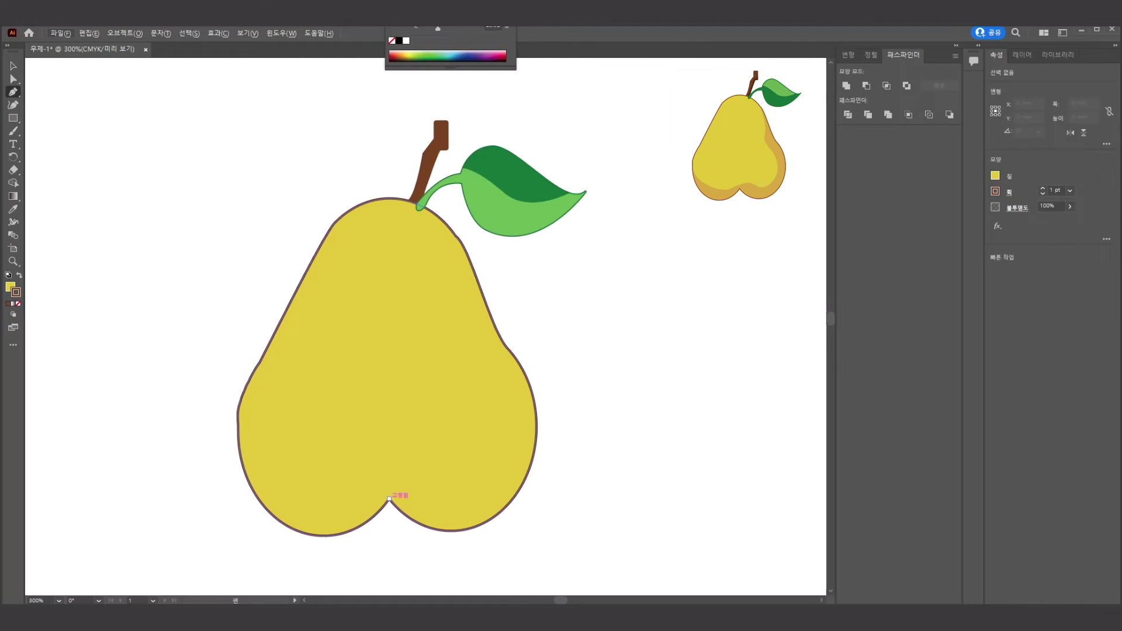
Draw a short curved crease line at the pear's bottom notch
drag(389, 498, 410, 481)
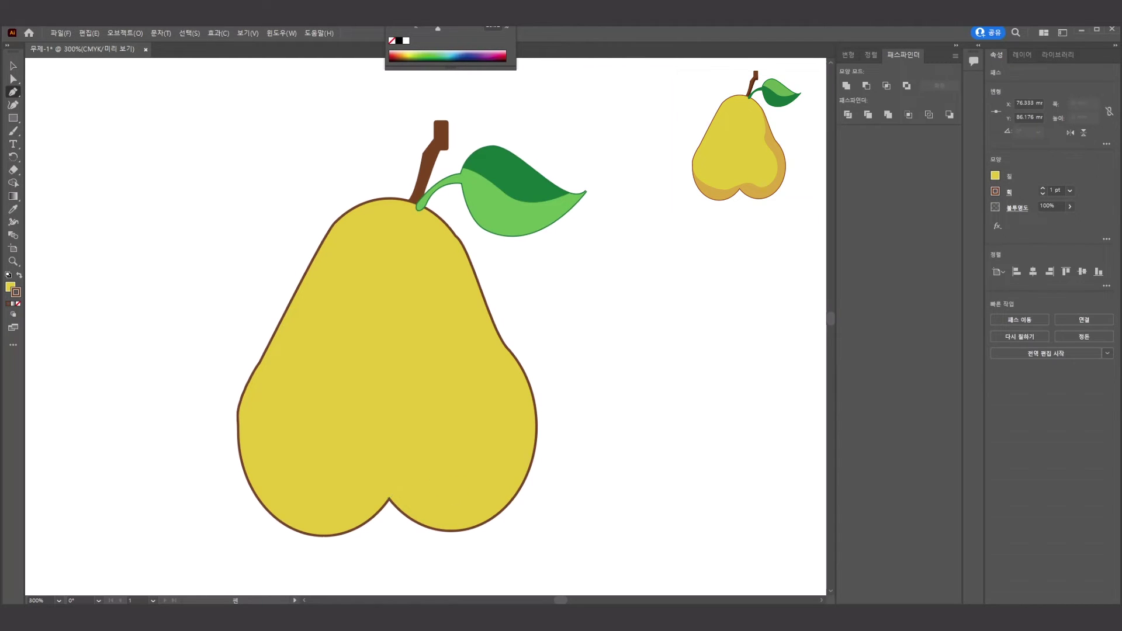
drag(410, 481, 417, 481)
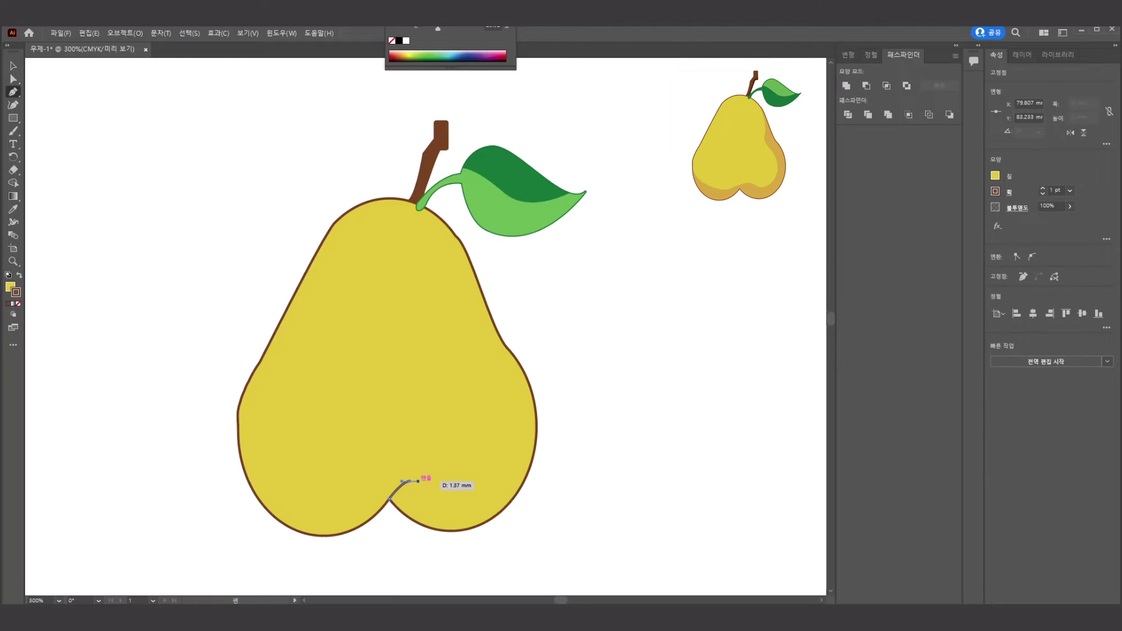
key(Escape)
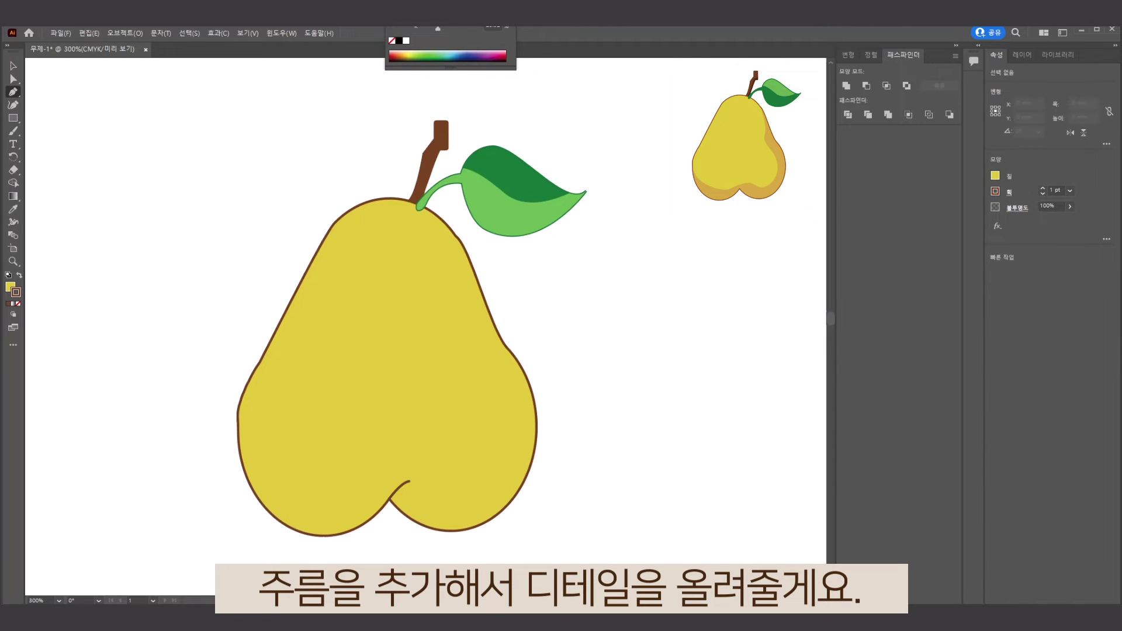
Alt-drag a duplicate of the two-tone leaf to sit beside the pear
key(v)
drag(572, 191, 559, 193)
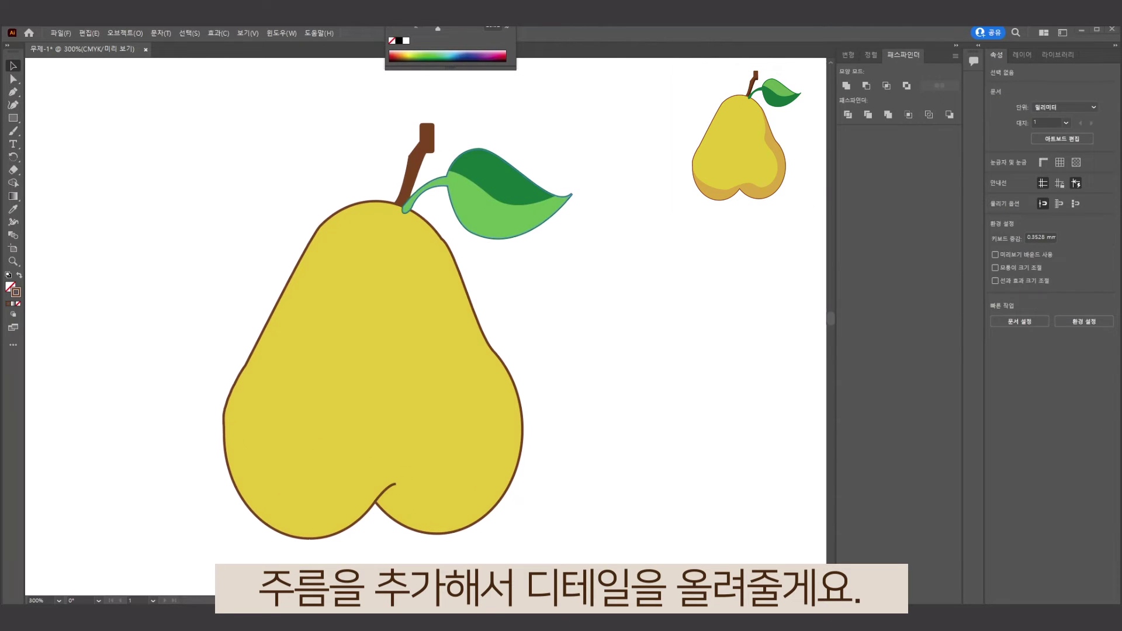
drag(517, 213, 704, 288)
click(672, 409)
Copy light green 69BA54 from the leaf copy onto the pear leaf's upper half
click(509, 216)
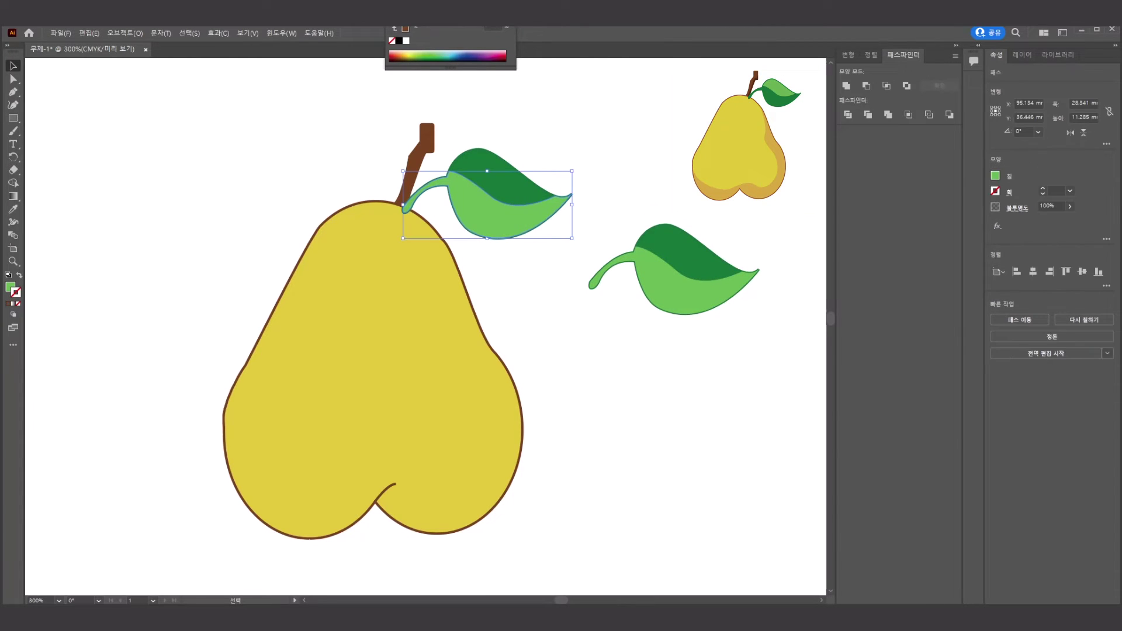
click(689, 292)
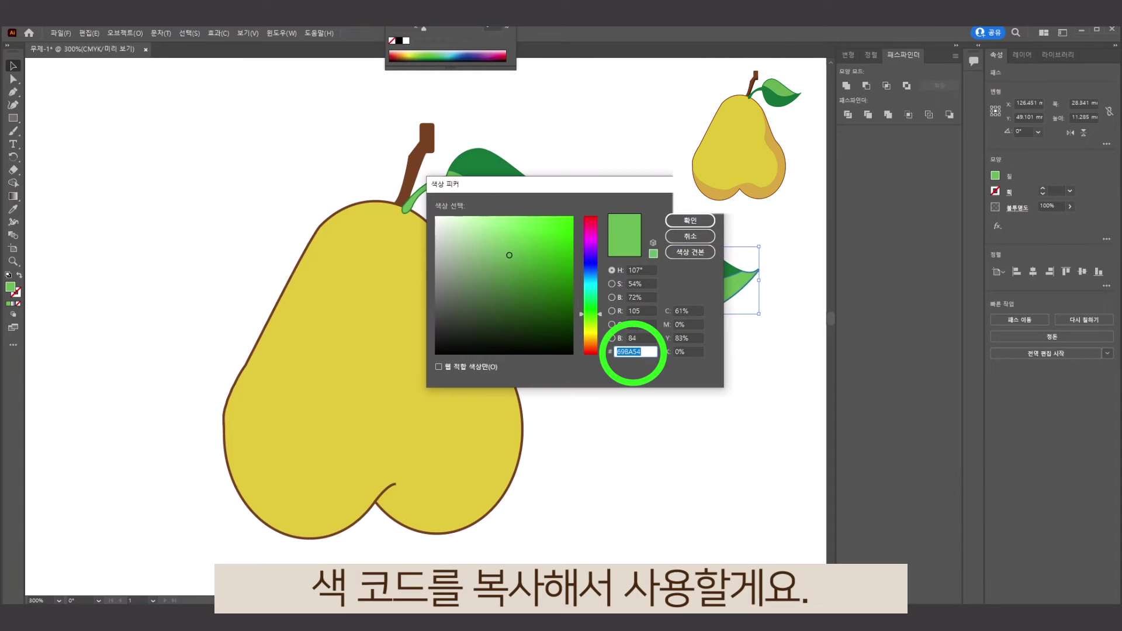
click(690, 220)
click(508, 193)
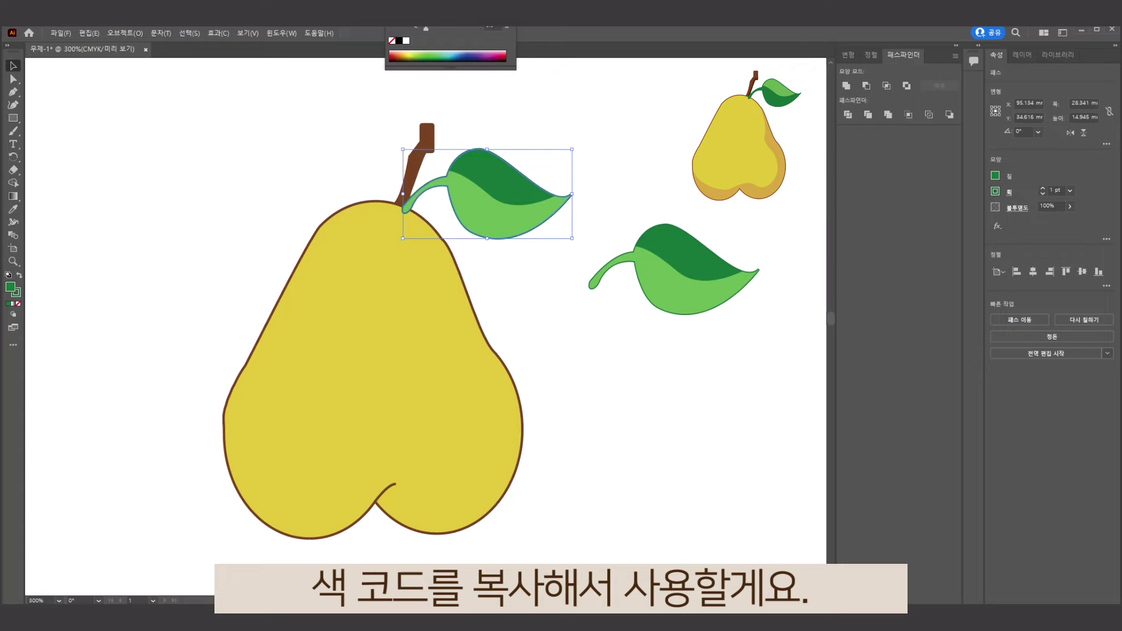
double_click(11, 287)
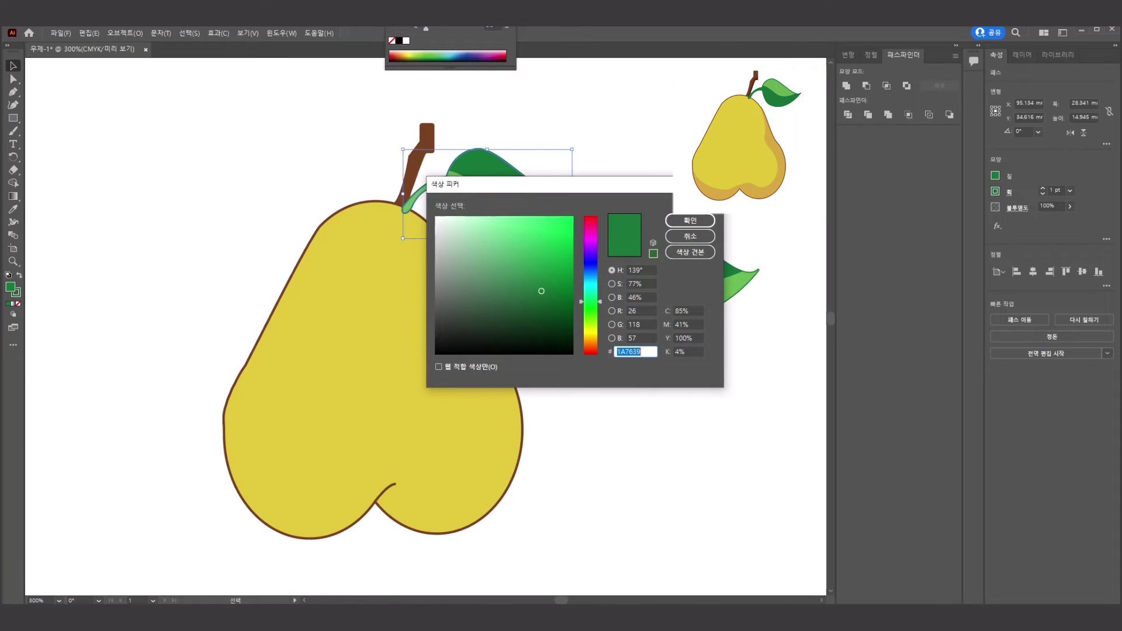
text(69BA54)
click(690, 221)
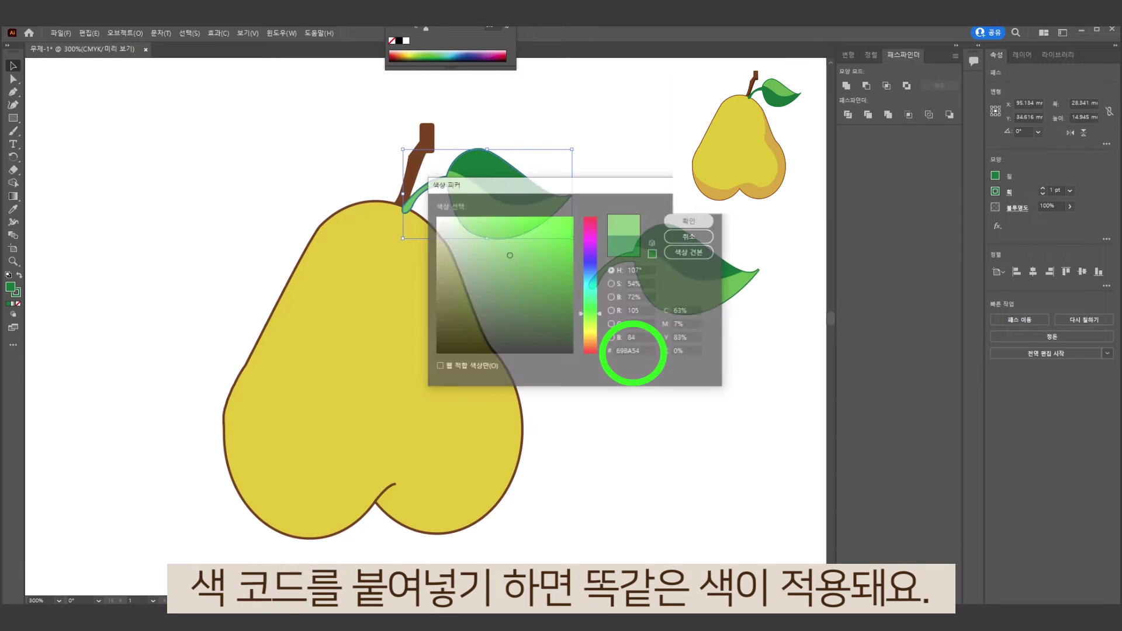
Apply dark green 1A7639 from the leaf copy to the pear leaf's lower half
click(514, 225)
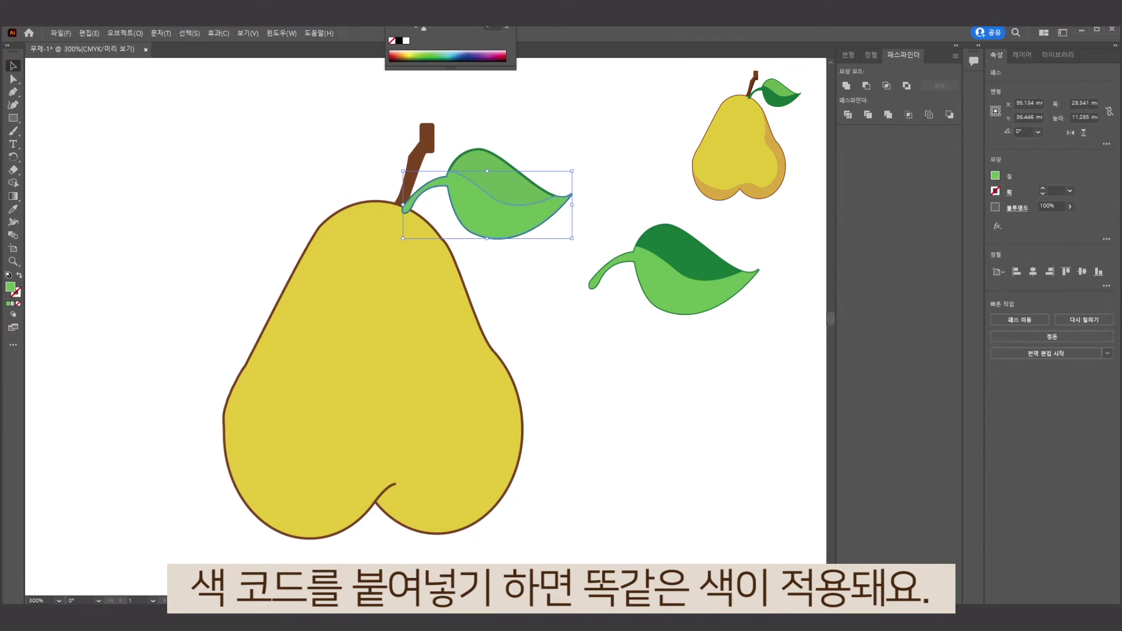
click(695, 286)
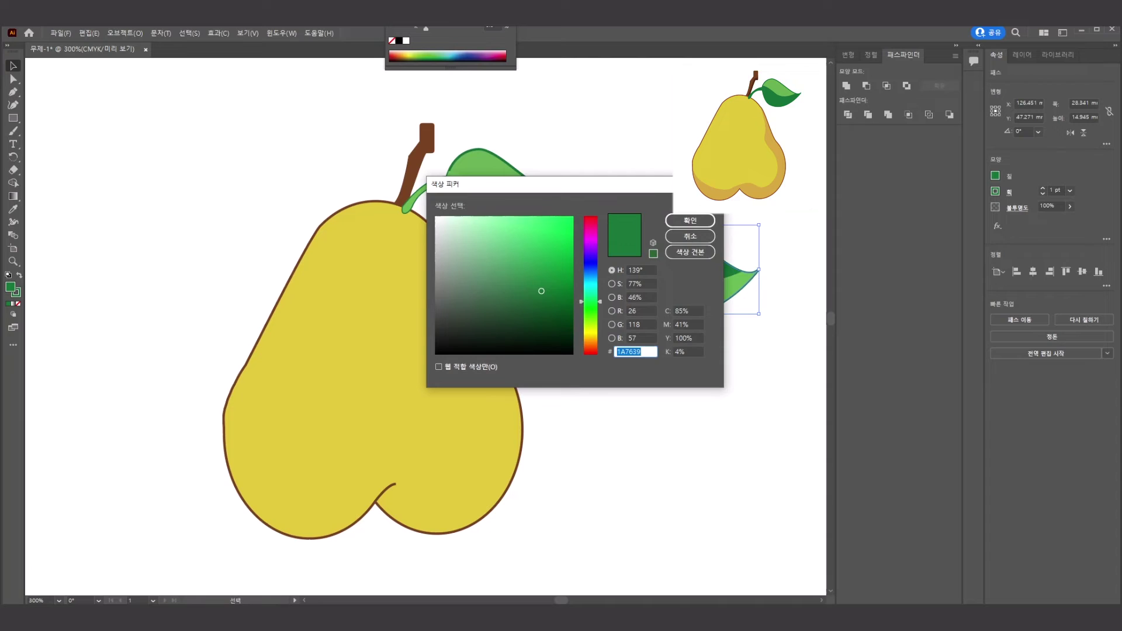
click(690, 220)
click(488, 193)
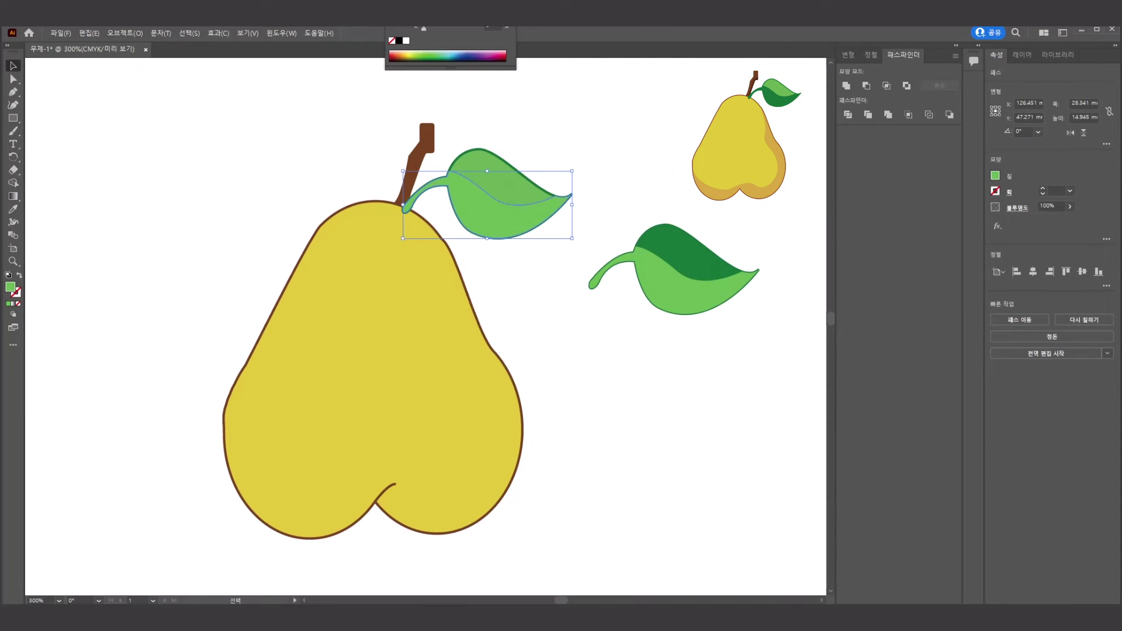
double_click(10, 287)
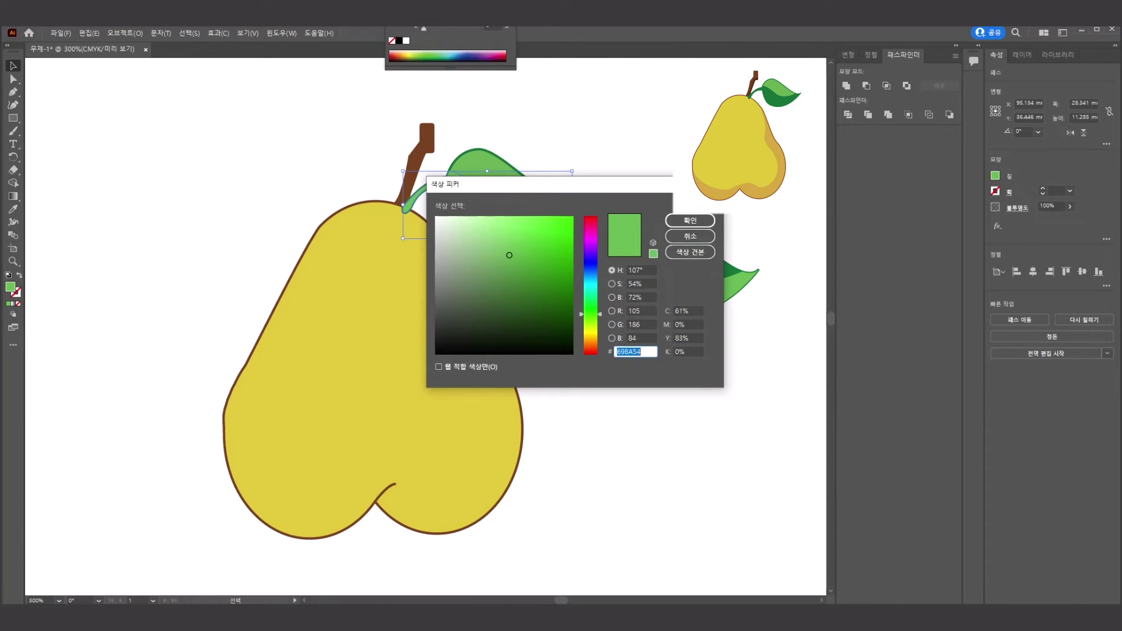
key(Return)
key(ctrl+shift+a)
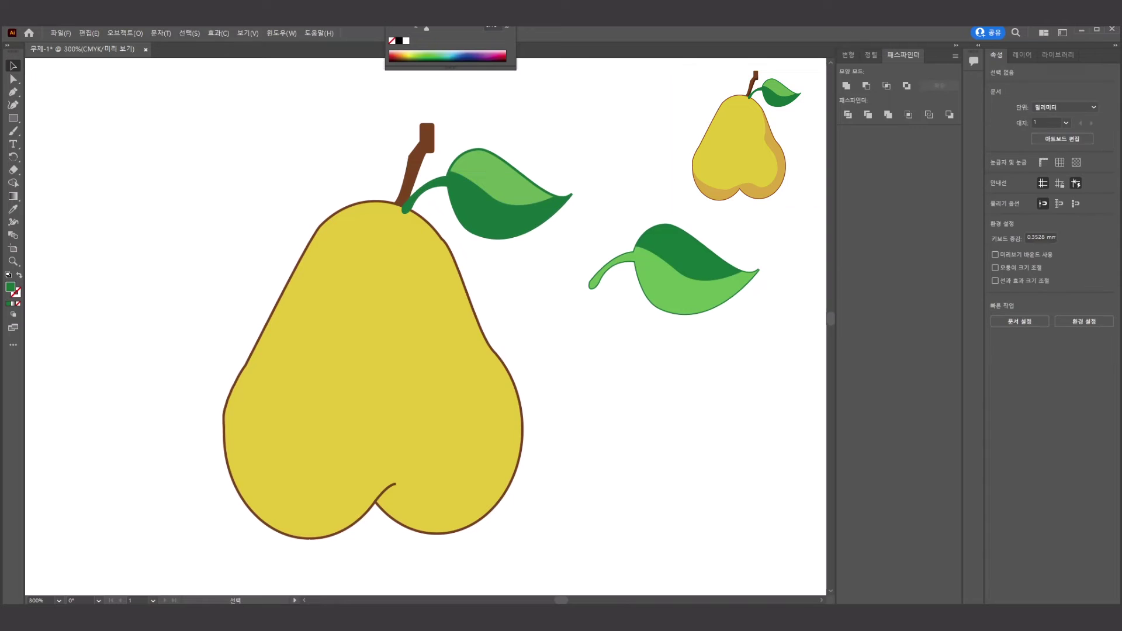
click(374, 362)
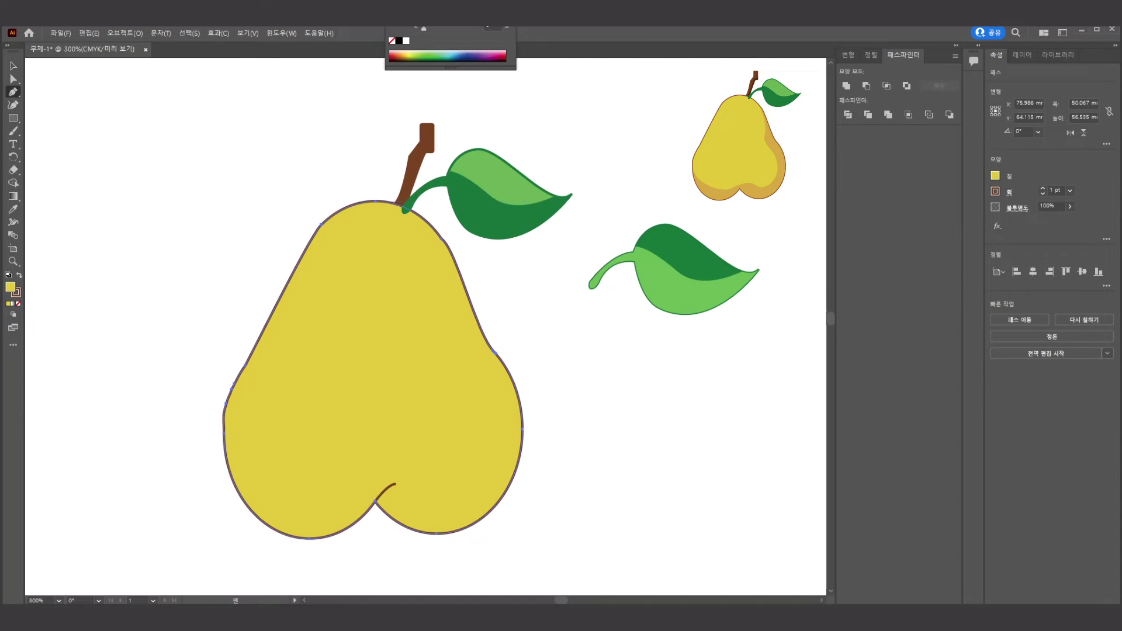
Pen-draw the shading path from the stem top down the pear's middle to its bottom
key(ctrl+shift+a)
click(378, 188)
drag(426, 297, 421, 320)
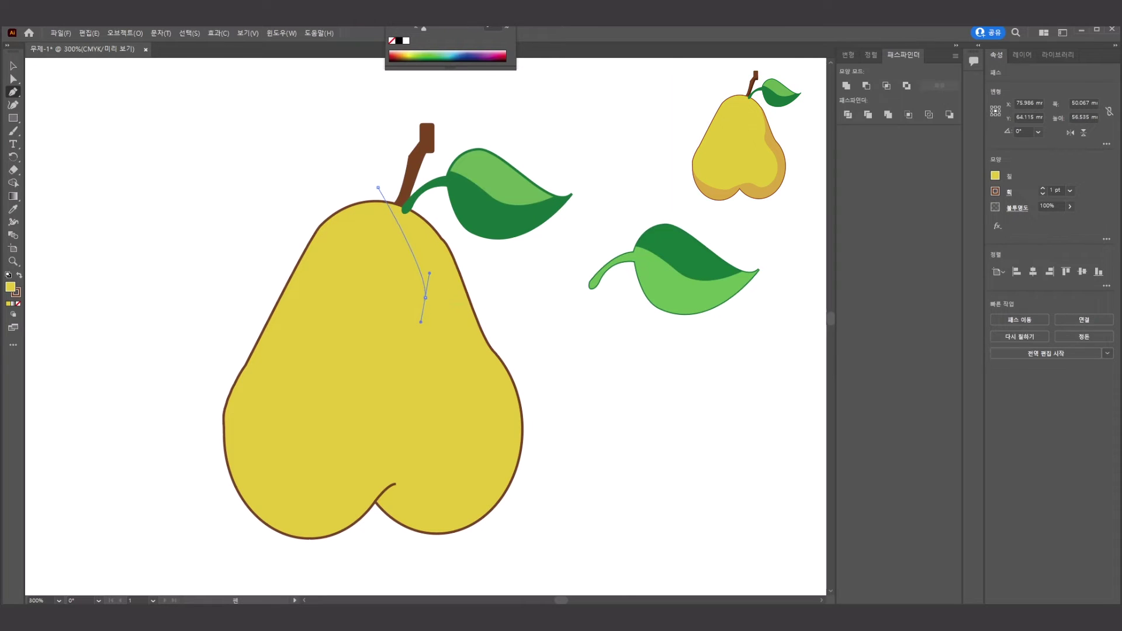
drag(456, 377, 470, 385)
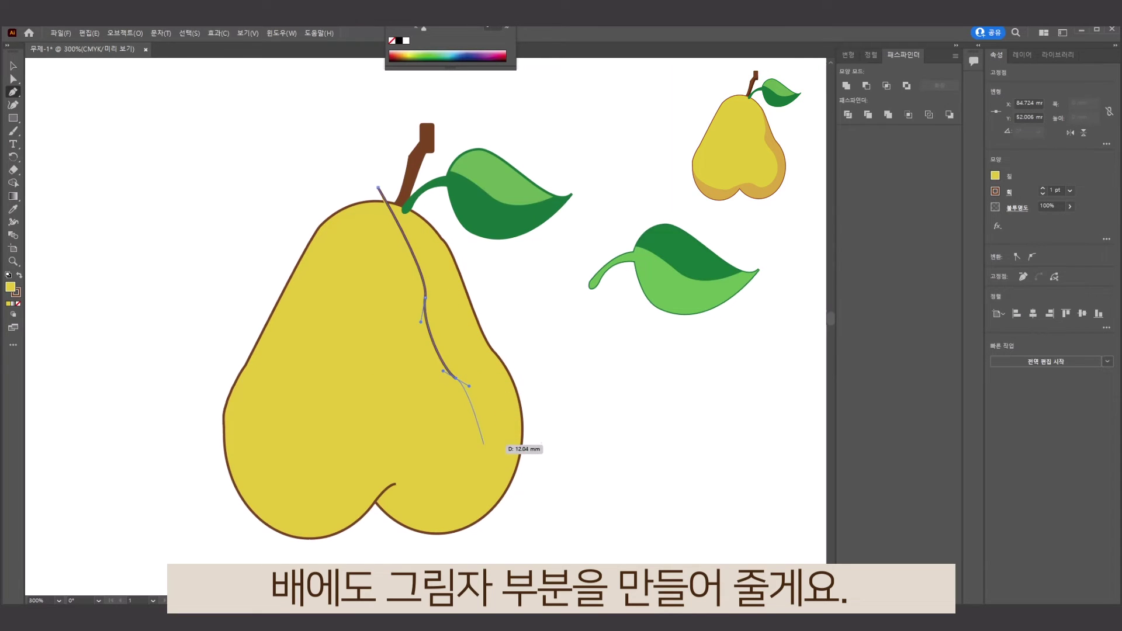
drag(485, 447, 467, 465)
drag(420, 501, 447, 505)
drag(358, 484, 290, 509)
Continue the path round the pear's bottom and right side, closing it at the stem top with no fill
drag(232, 451, 216, 413)
drag(178, 453, 170, 515)
drag(413, 587, 506, 560)
drag(577, 511, 586, 421)
drag(528, 290, 505, 271)
drag(378, 186, 395, 173)
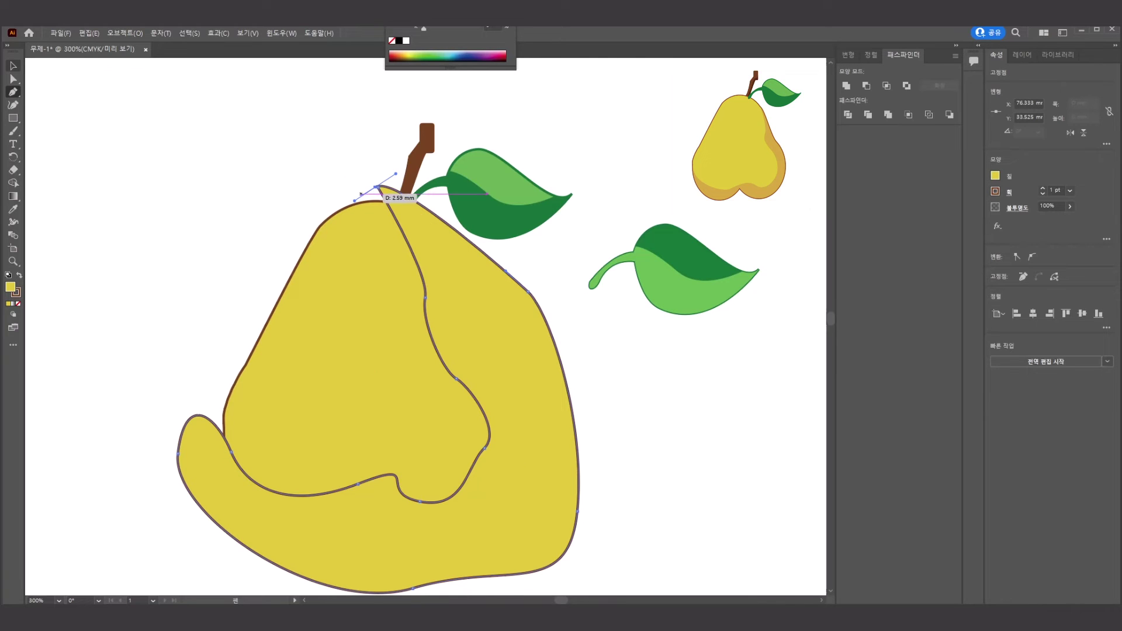
drag(379, 187, 397, 178)
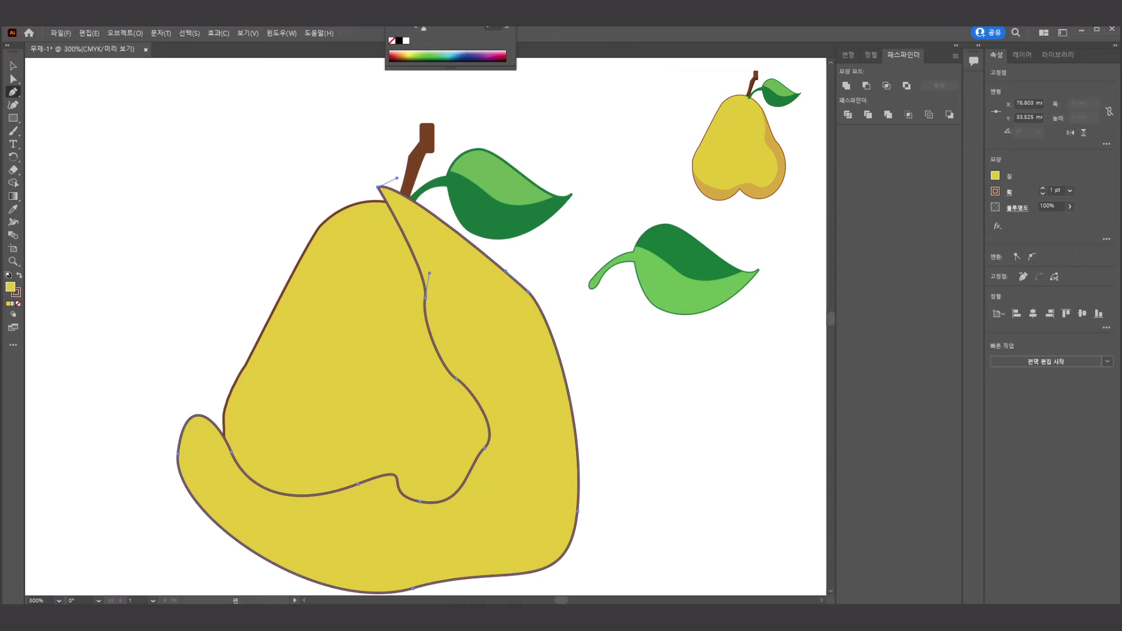
click(18, 304)
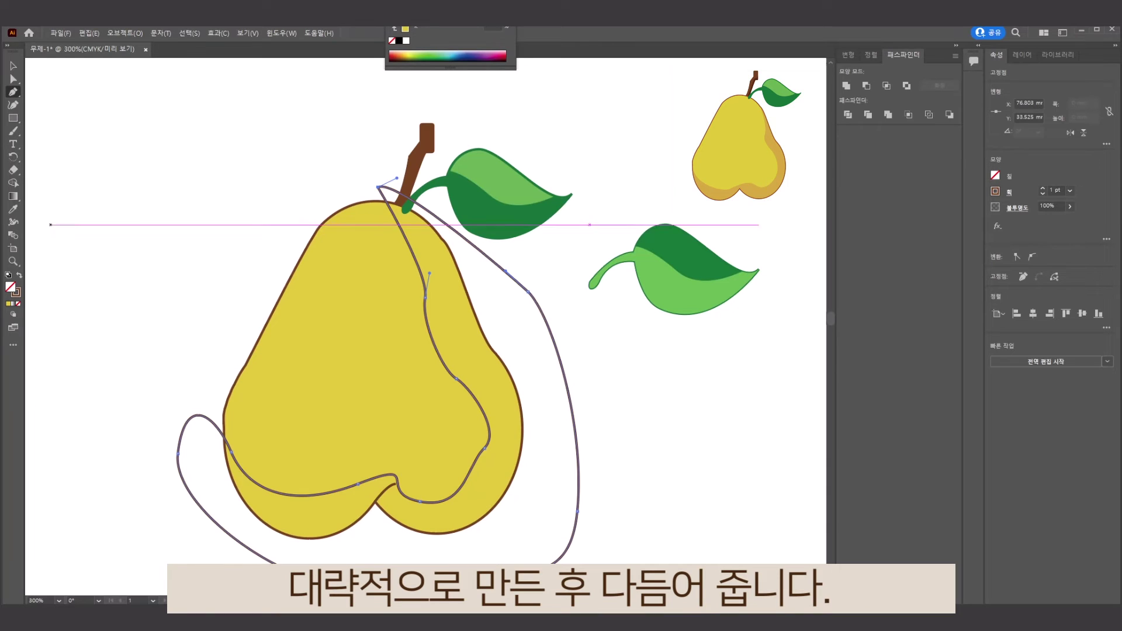
Drag the shading curve's bottom anchors to follow the pear's lower lobes
key(a)
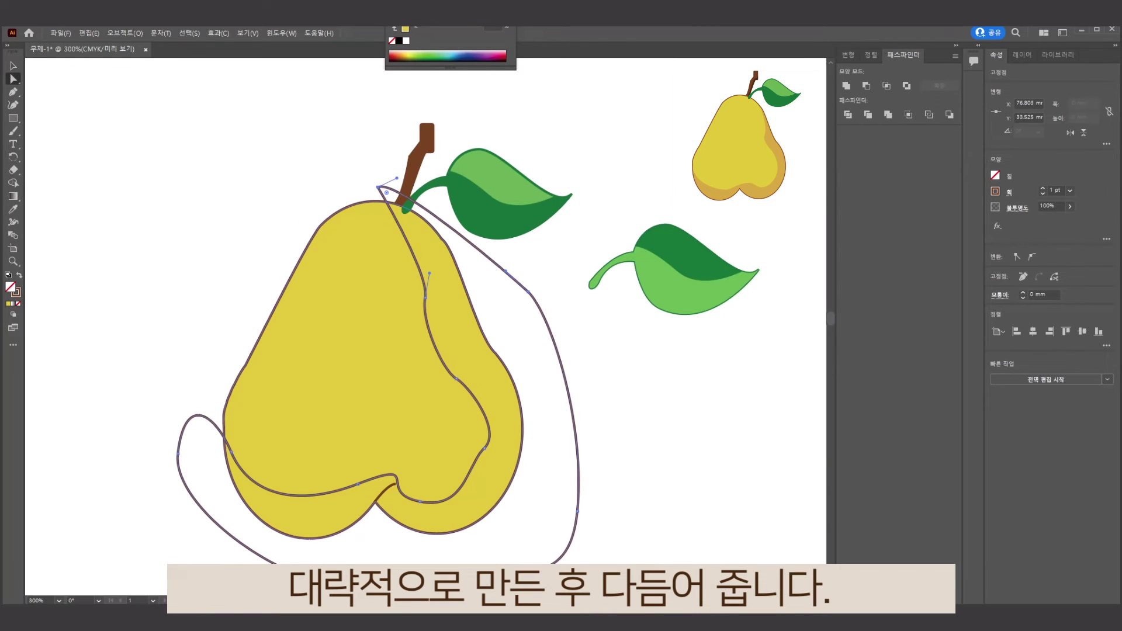
click(357, 483)
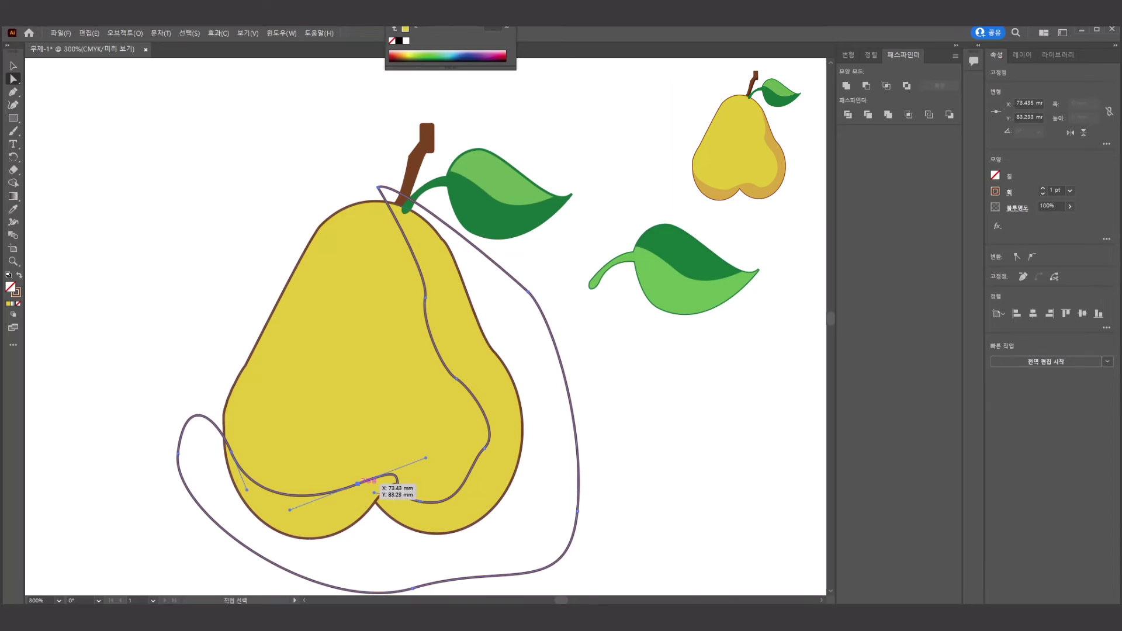
mouse_move(290, 510)
mouse_down()
mouse_move(345, 493)
mouse_move(479, 514)
mouse_up()
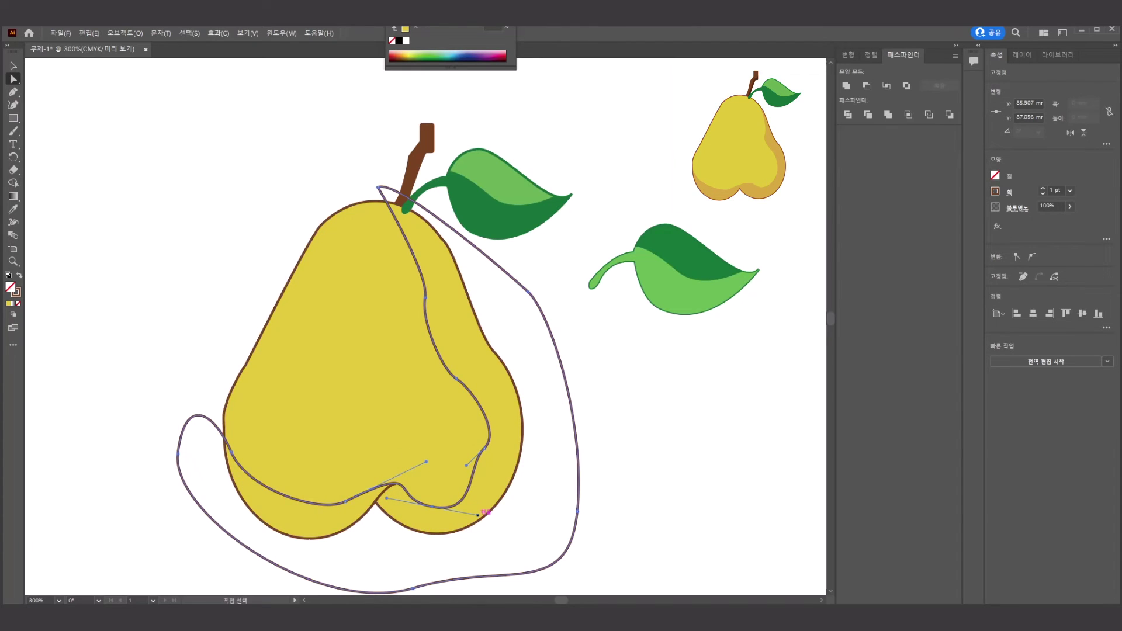
drag(485, 448, 492, 447)
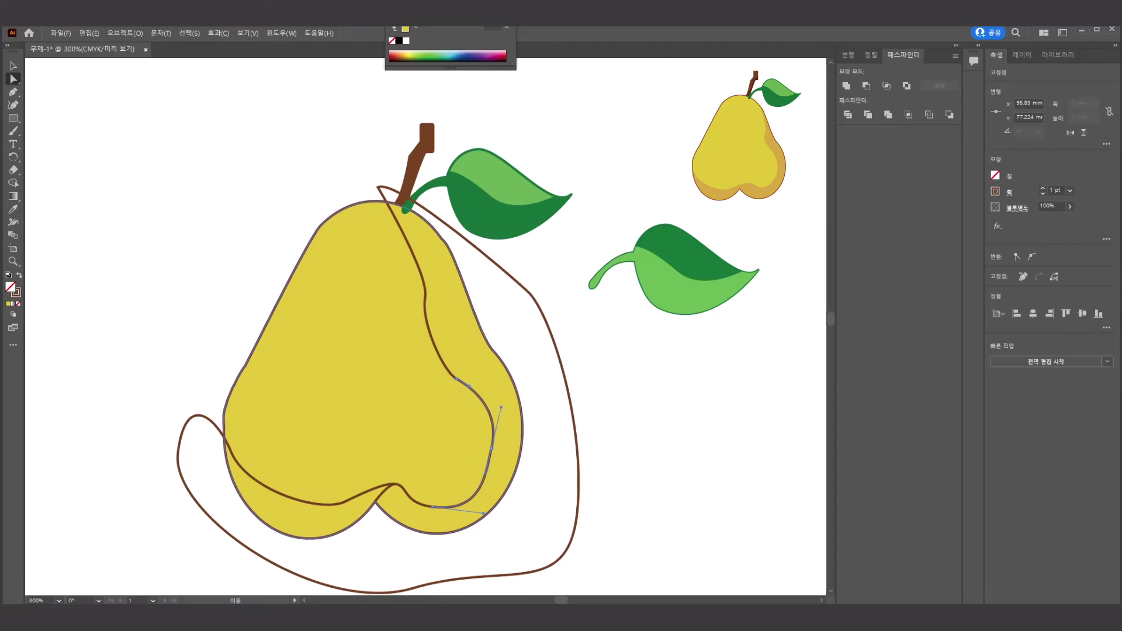
drag(491, 448, 491, 433)
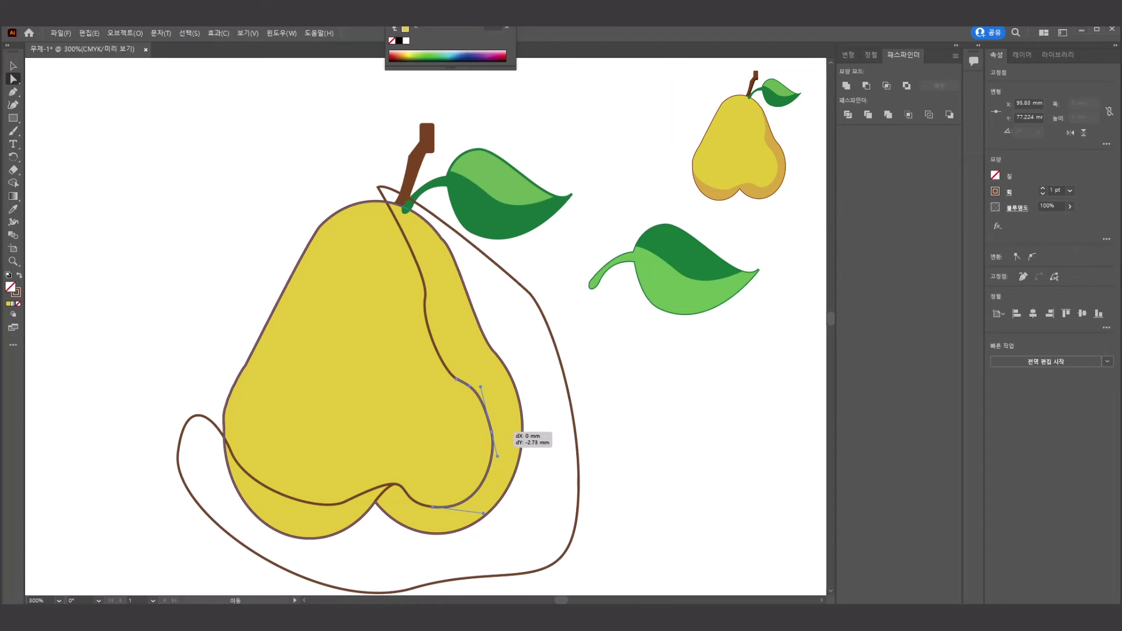
Reshape the curve's upper points so it runs from beside the stem down the right lobe
click(451, 358)
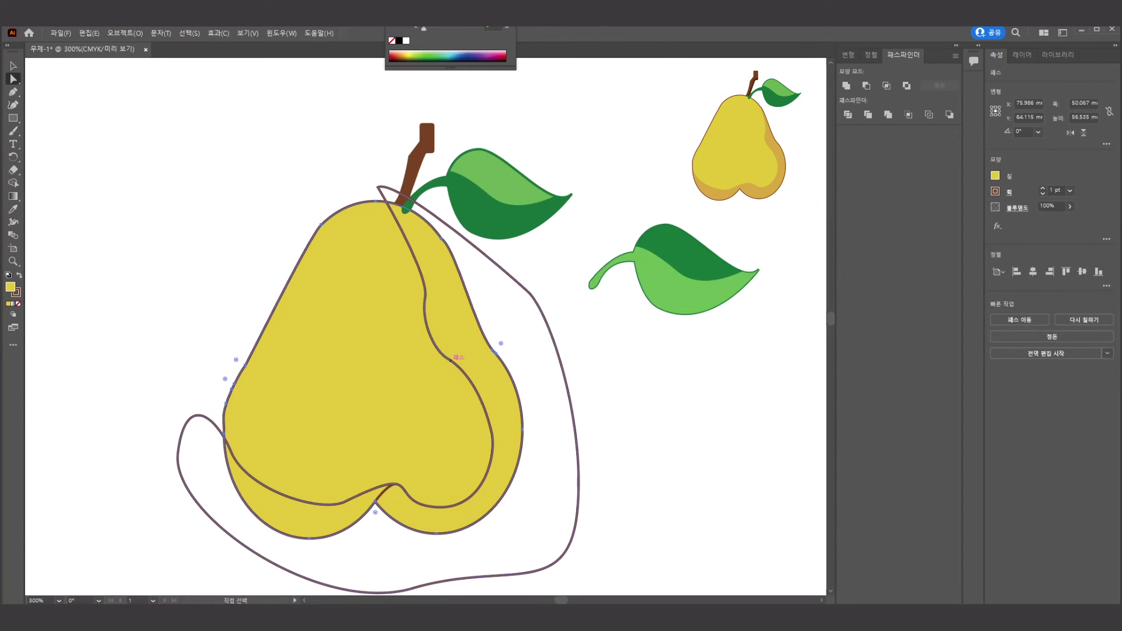
click(471, 370)
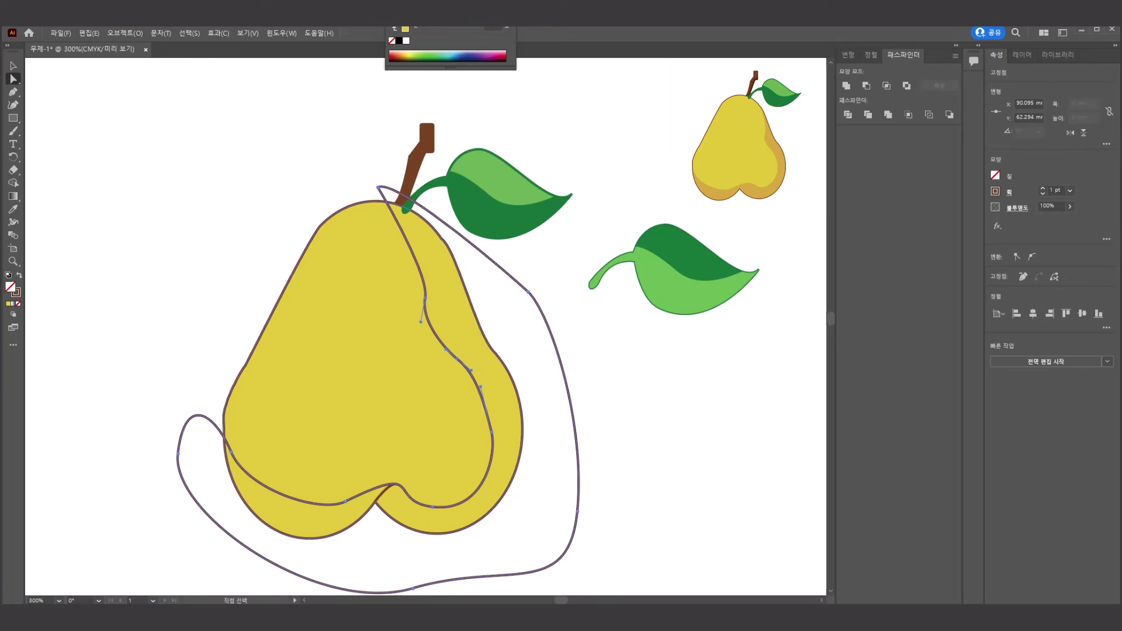
drag(425, 298, 443, 301)
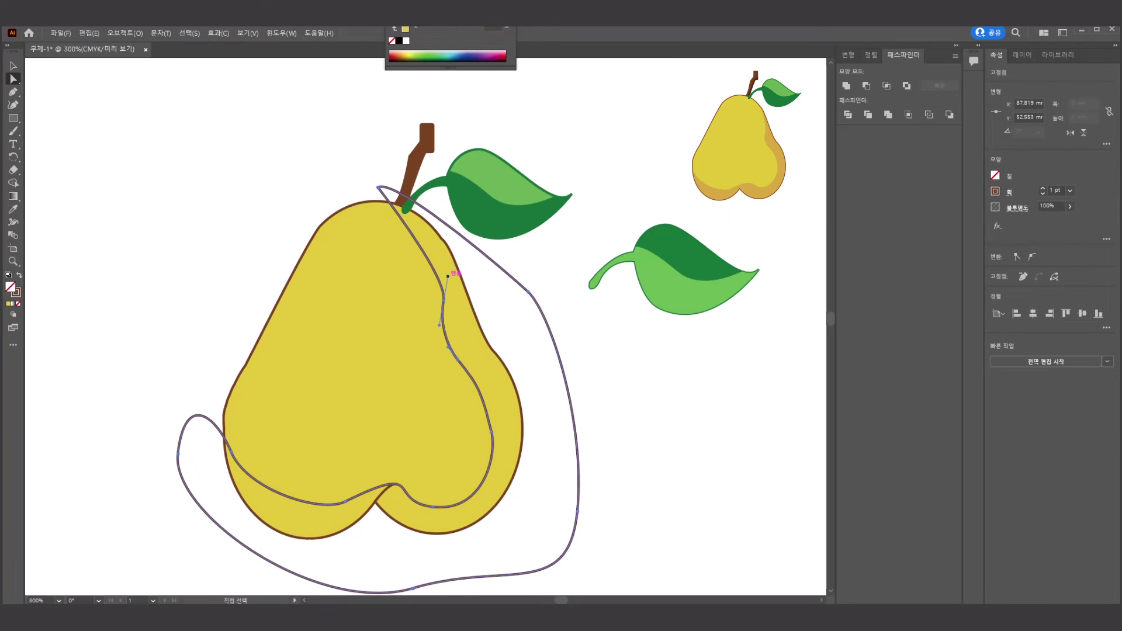
drag(378, 187, 431, 213)
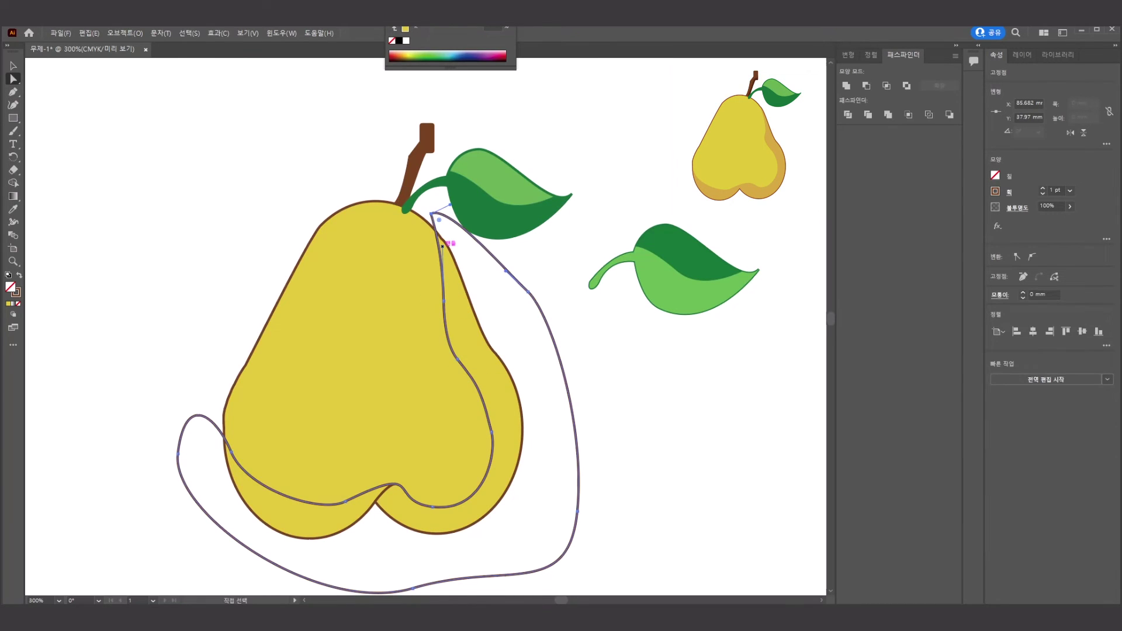
drag(444, 301, 455, 329)
drag(433, 506, 471, 496)
Select the pear body shape
key(ctrl+a)
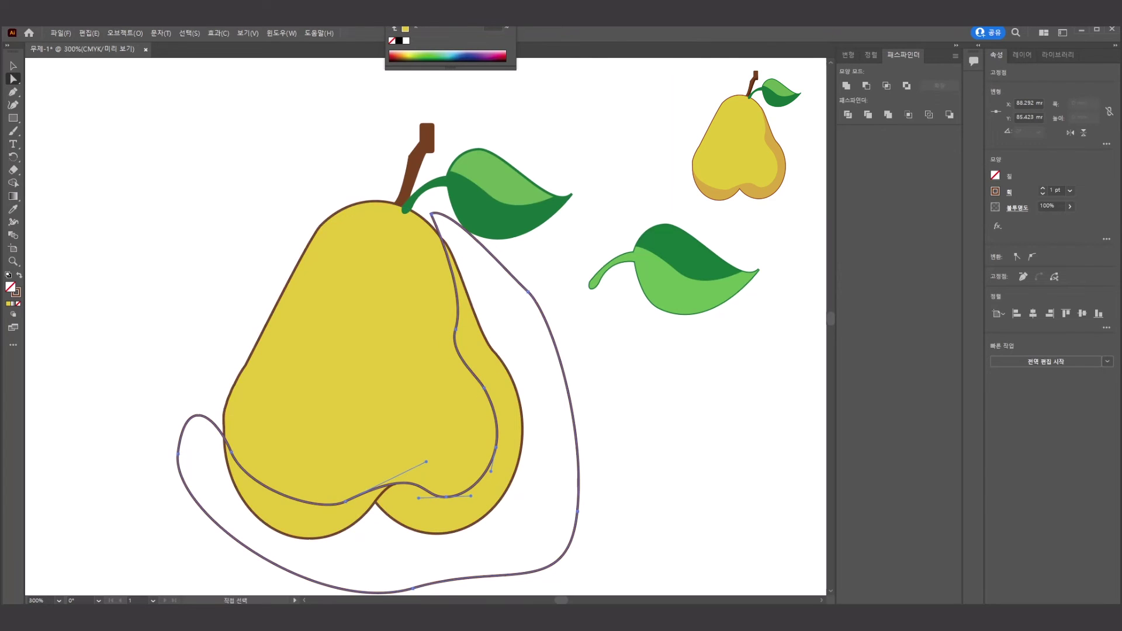
click(672, 409)
click(496, 344)
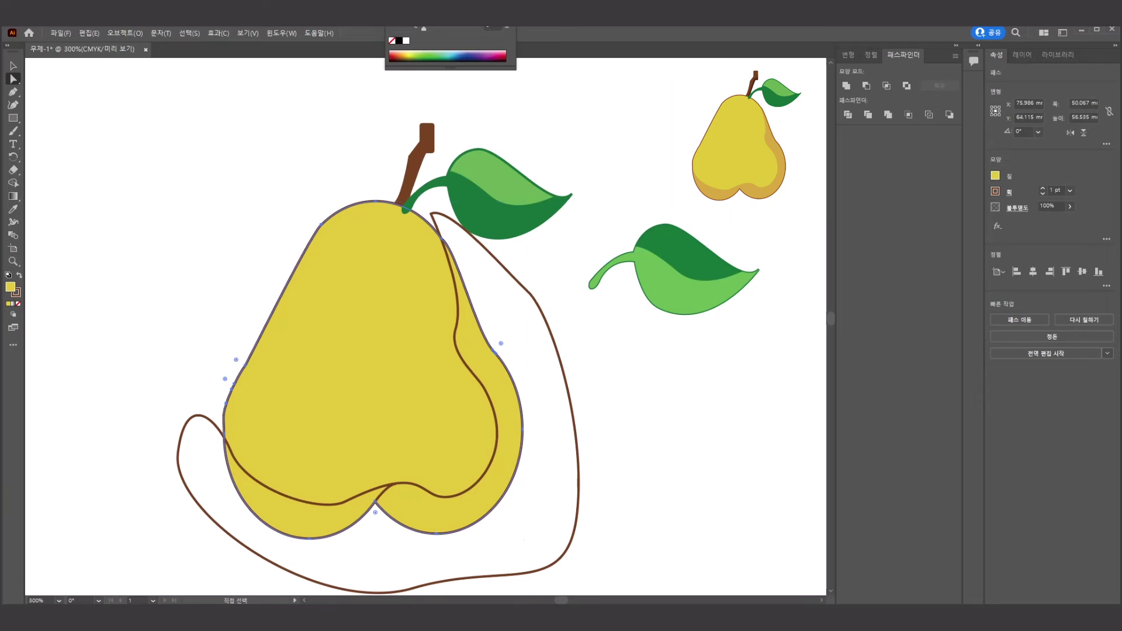
key(ctrl)
Paste a pear body copy in front and eyedrop the pear's yellow onto the shading shape
key(ctrl+c)
key(ctrl+f)
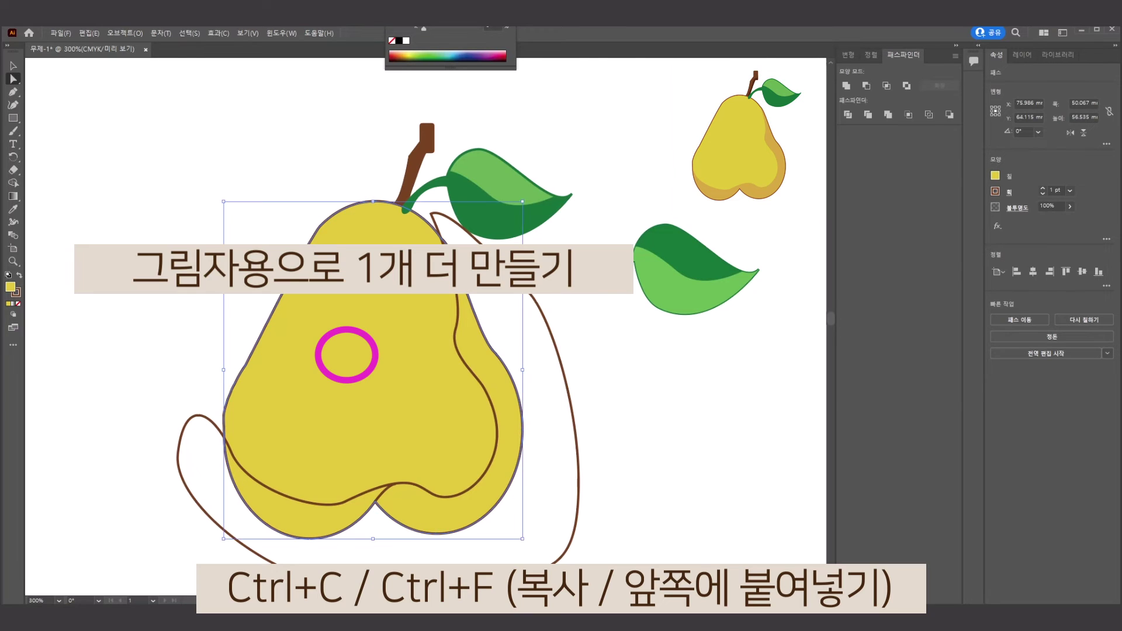
key(ctrl)
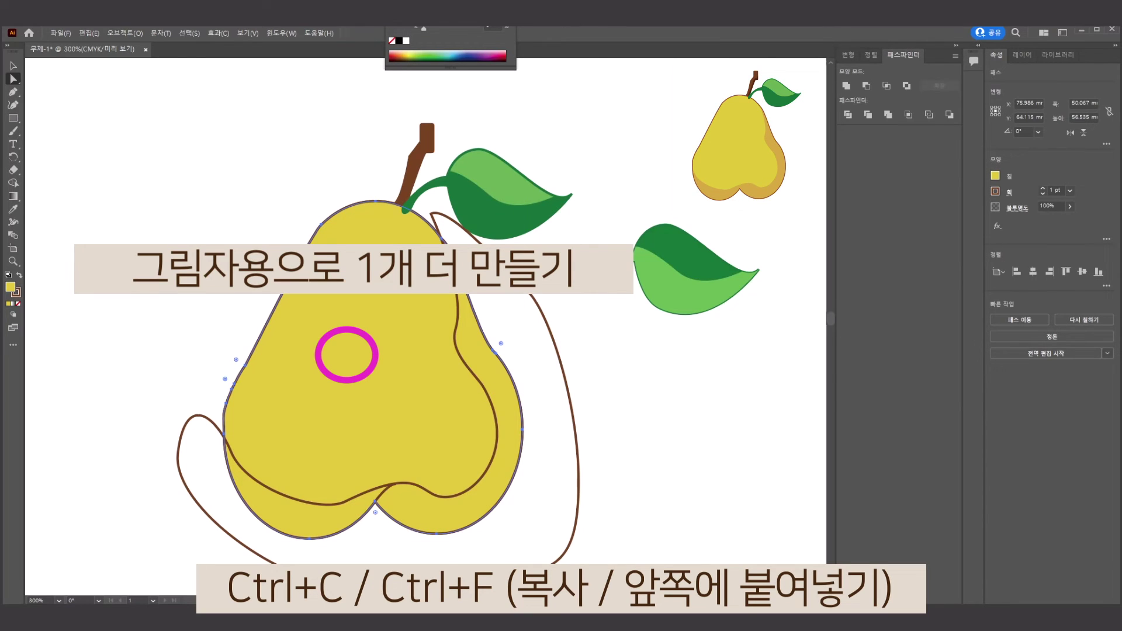
click(576, 461)
key(i)
click(280, 304)
Clip the shading shape to the pear copy and trim them with Pathfinder
key(v)
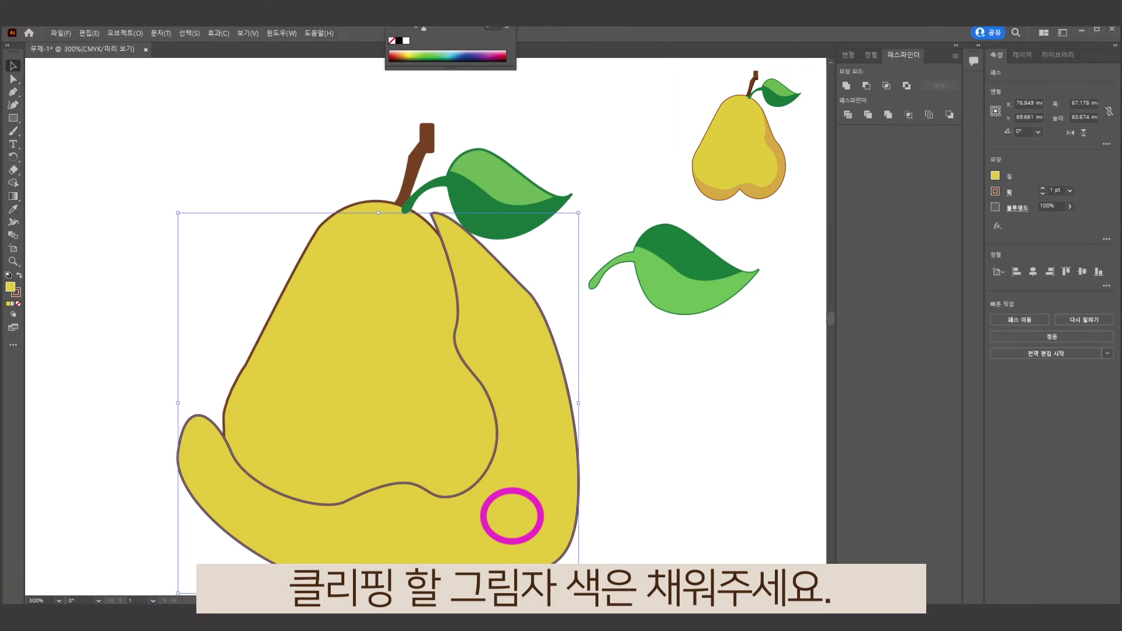
click(512, 515)
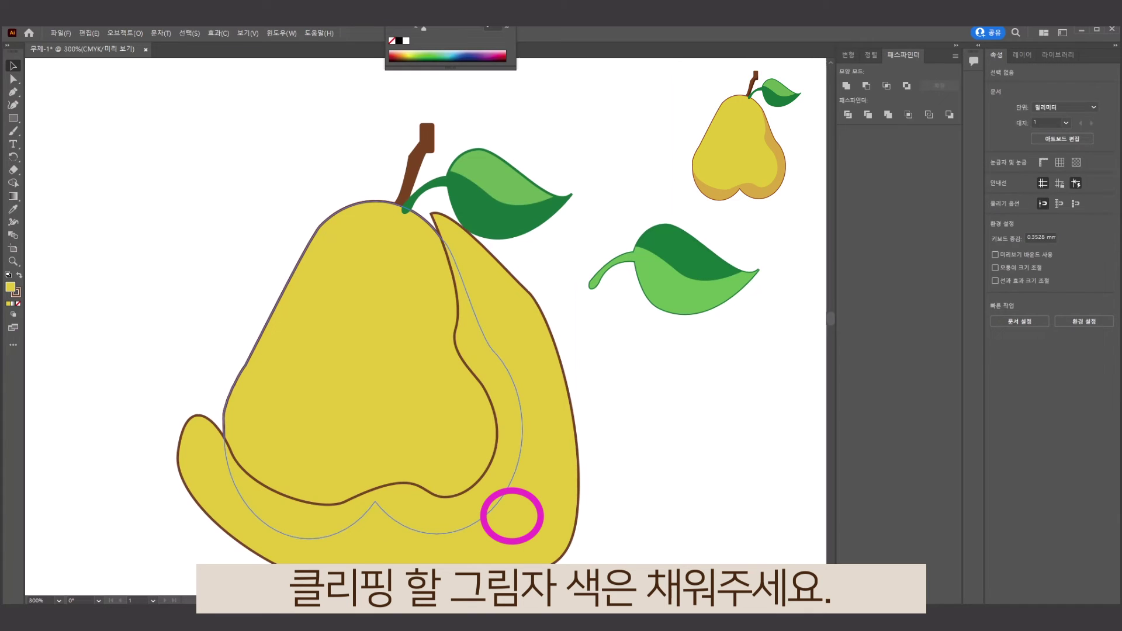
shift+click(542, 412)
right_click(542, 413)
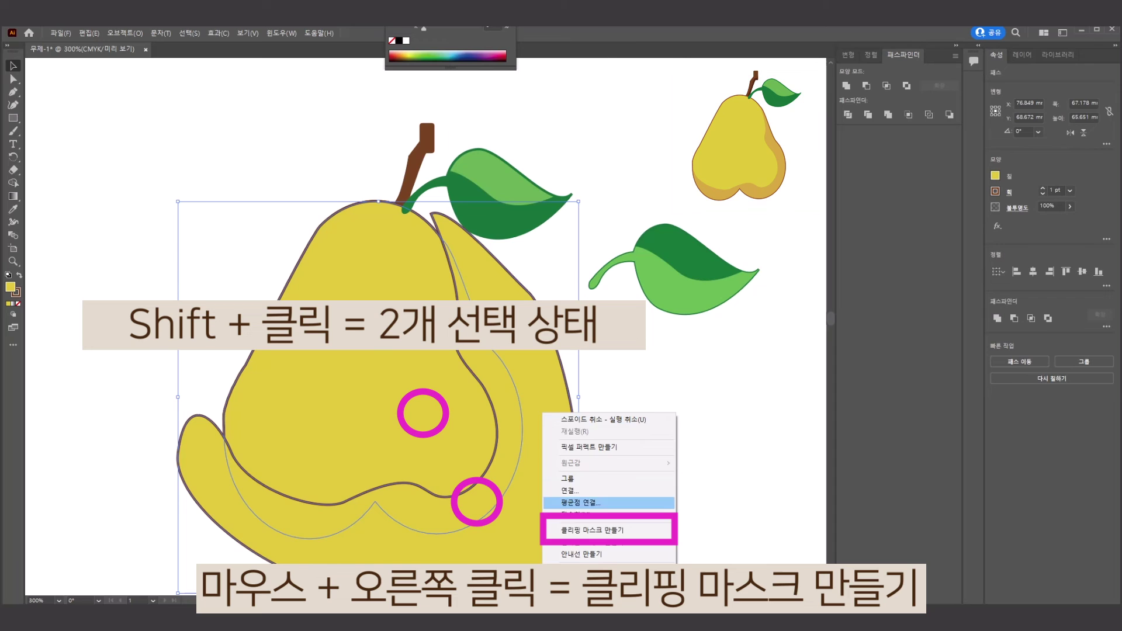
click(590, 530)
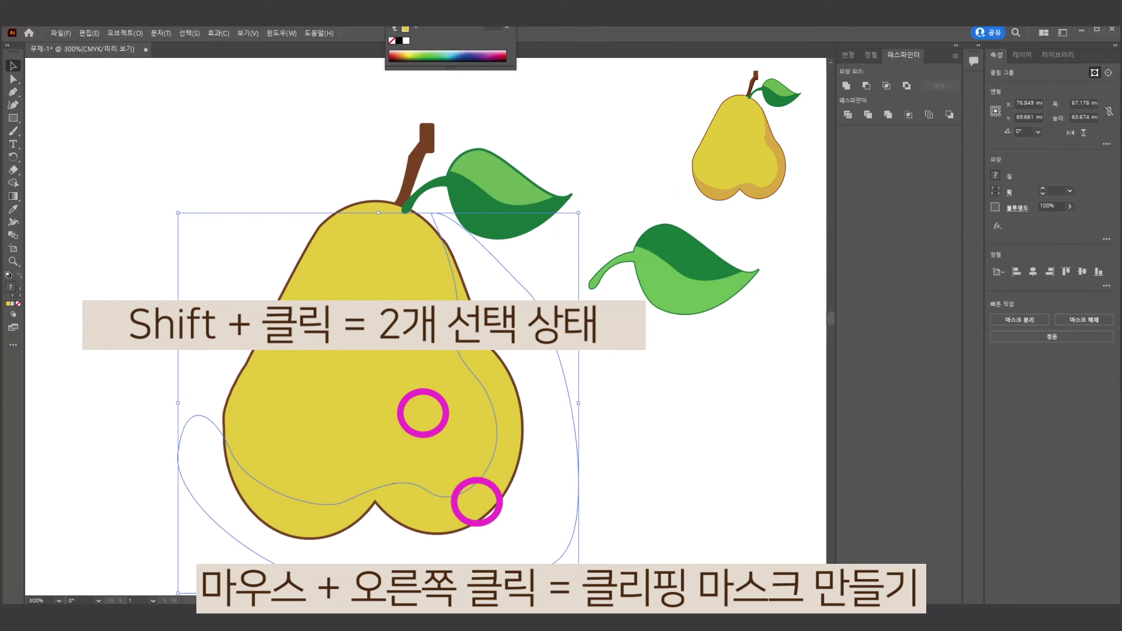
click(868, 114)
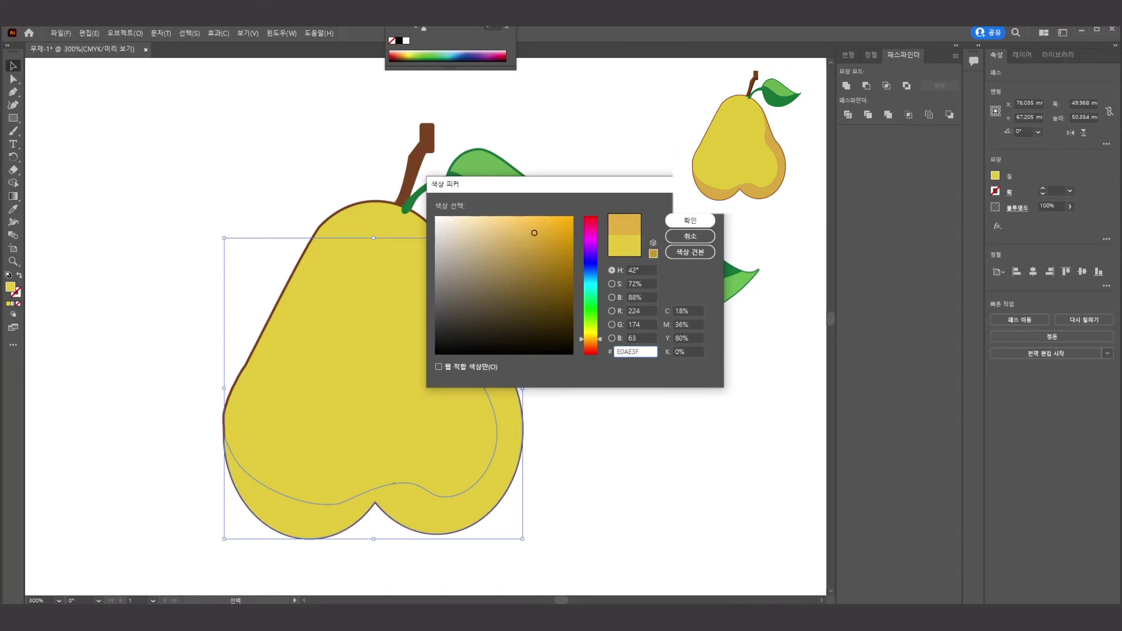
Confirm the gold E0AE3F shading fill and place a fill-less pear copy at the very front
click(690, 221)
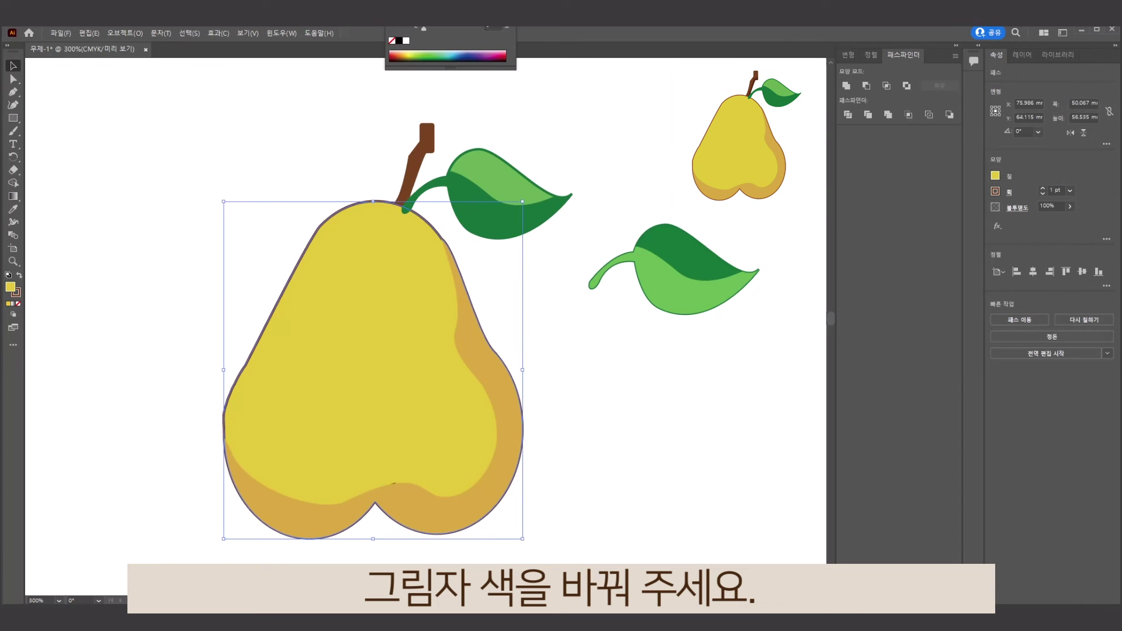
key(a)
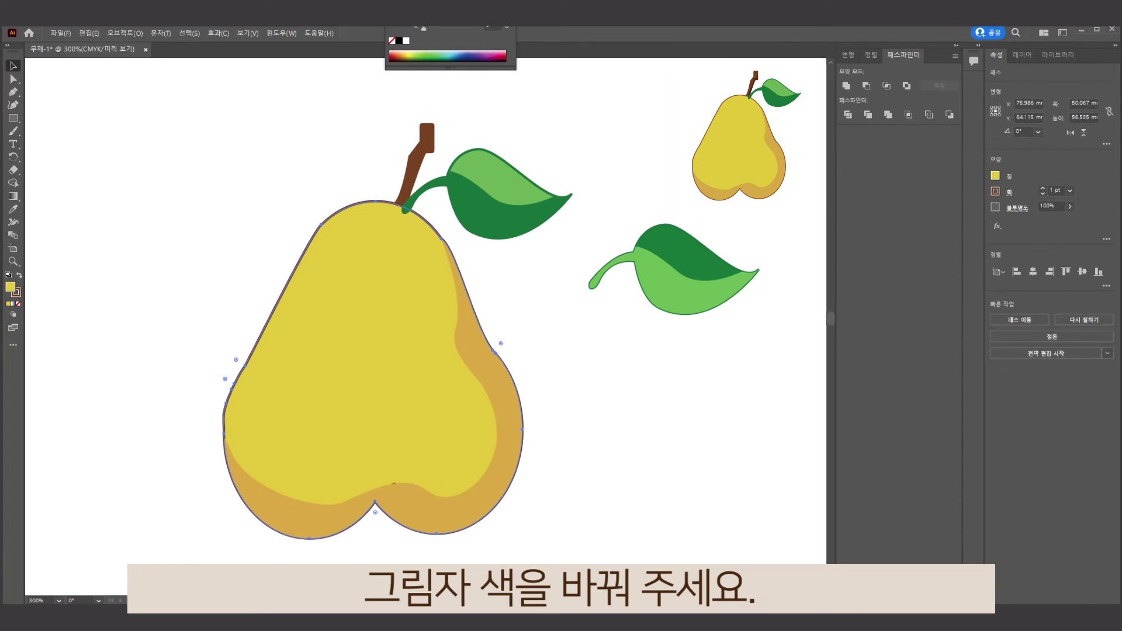
key(v)
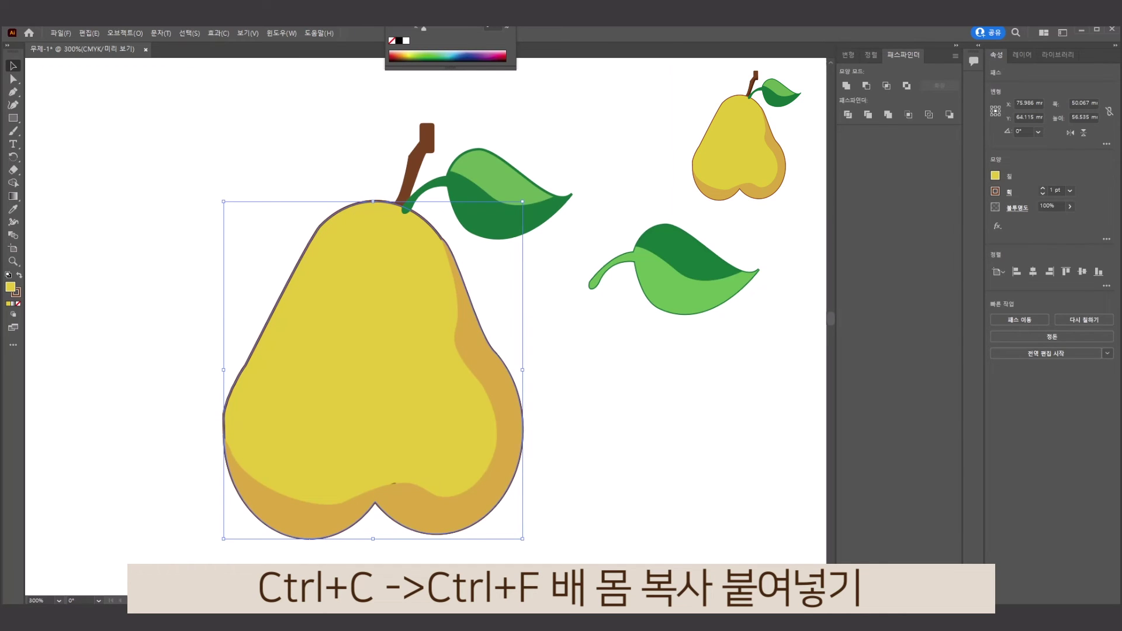
right_click(439, 317)
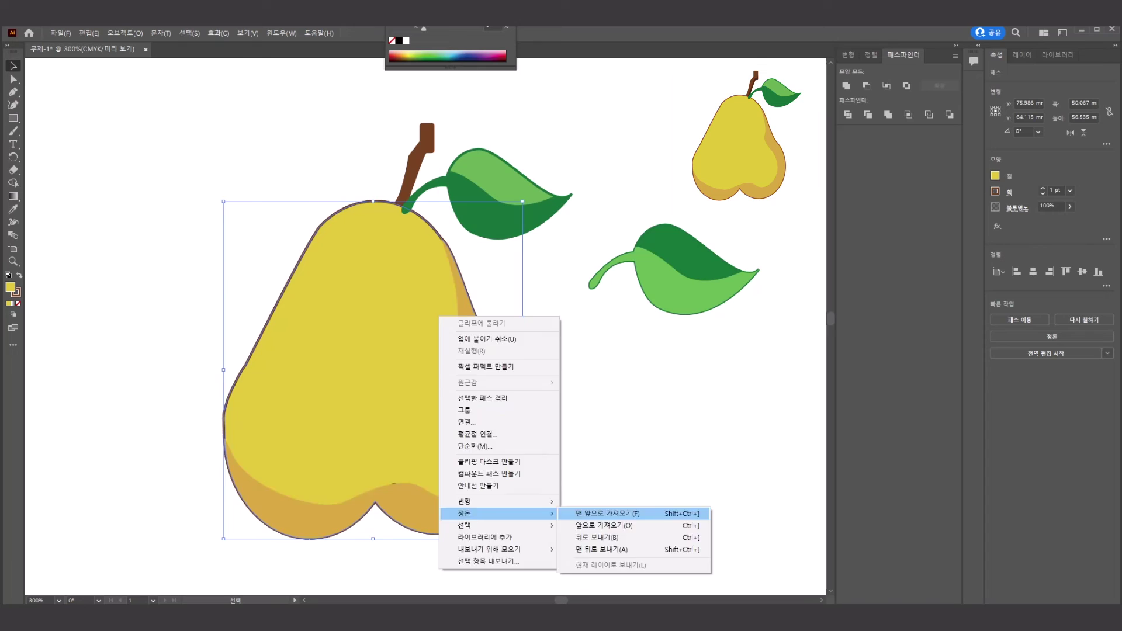
click(608, 514)
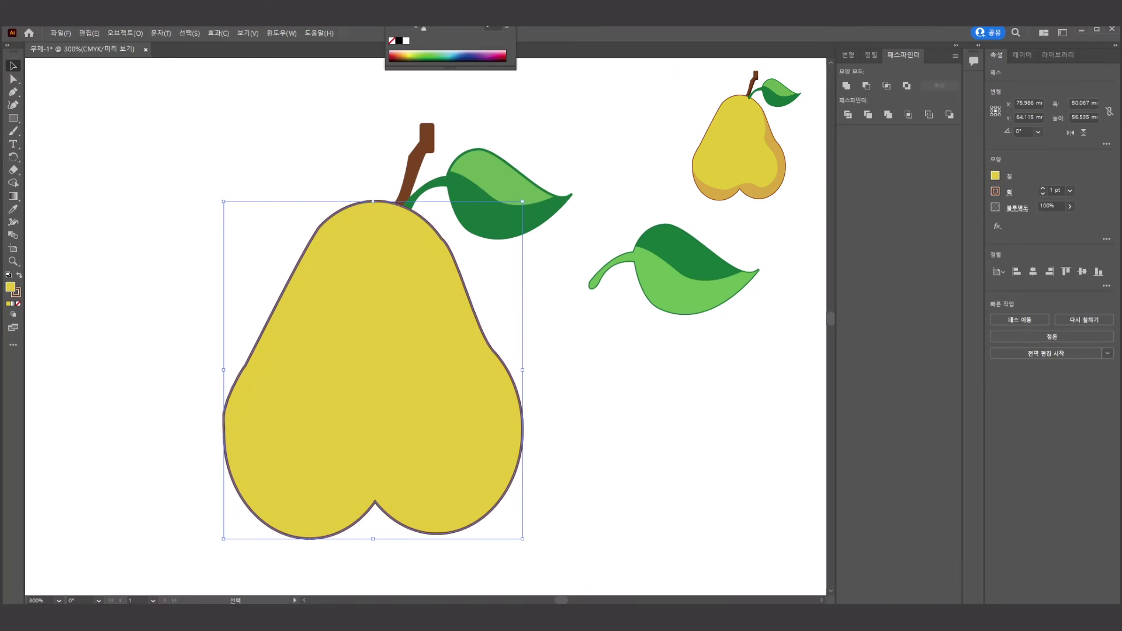
key(slash)
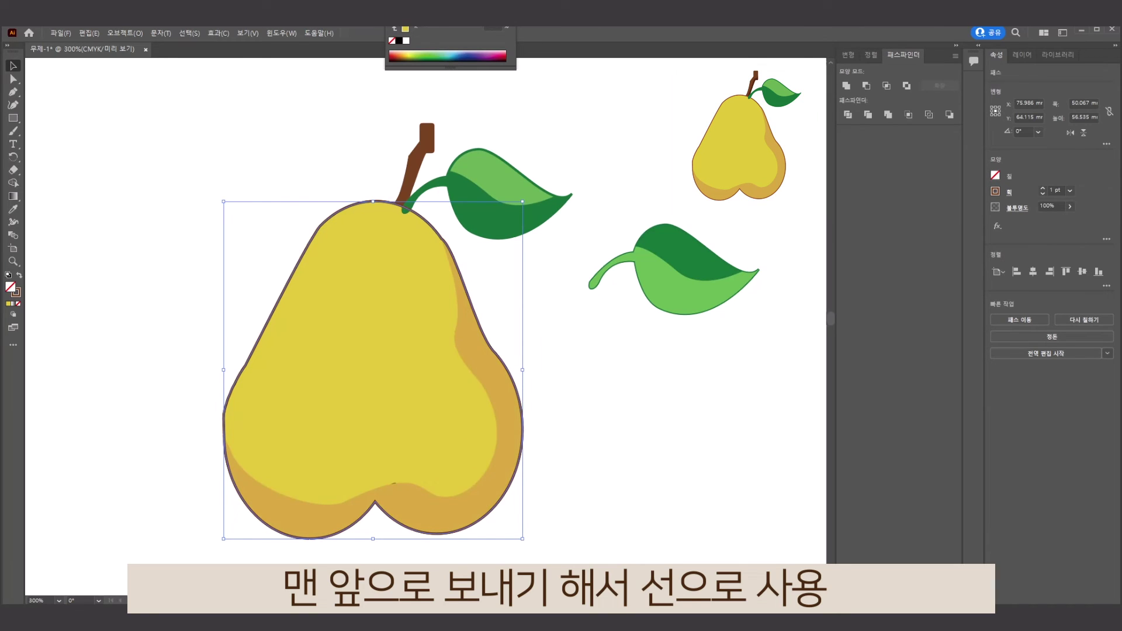
key(ctrl+shift+a)
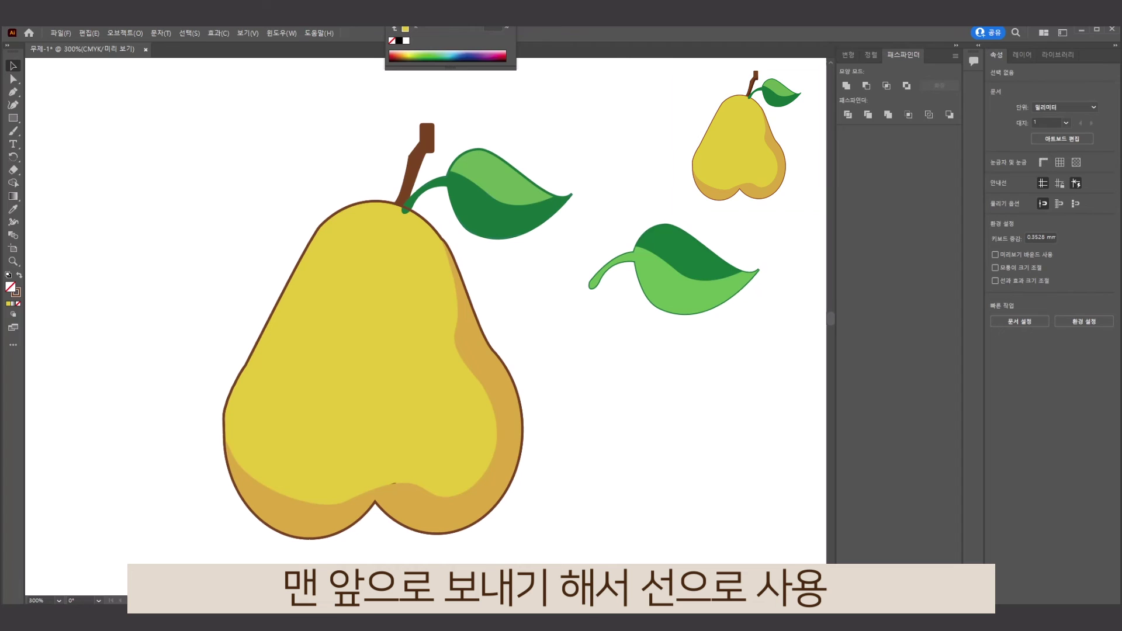
Bring the leaf group in front of the pear
drag(553, 138, 522, 137)
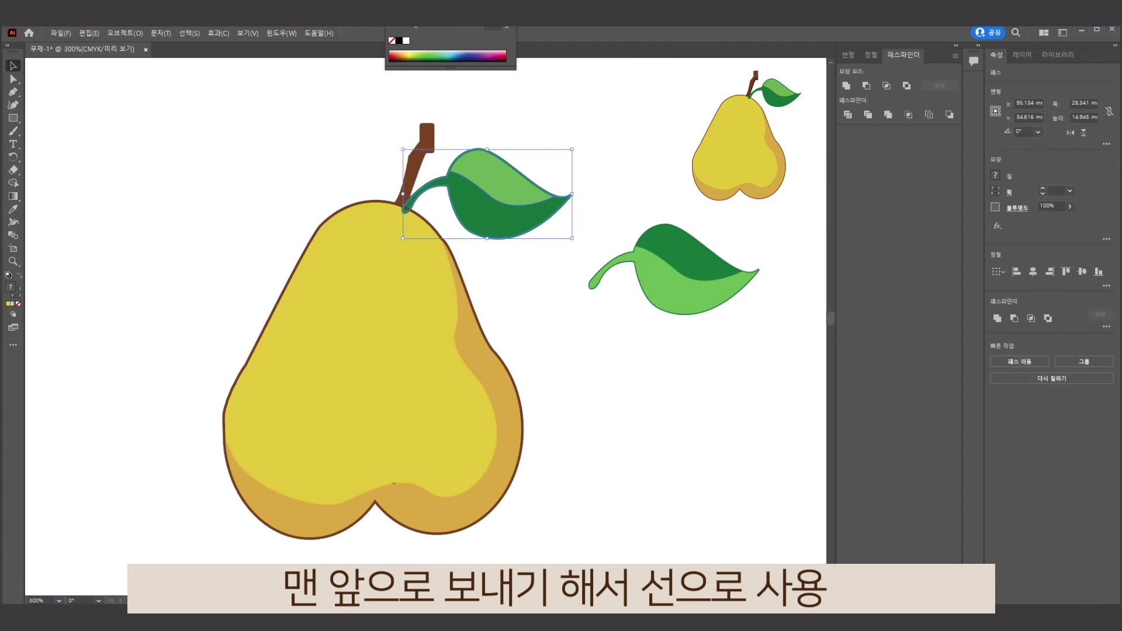
key(v)
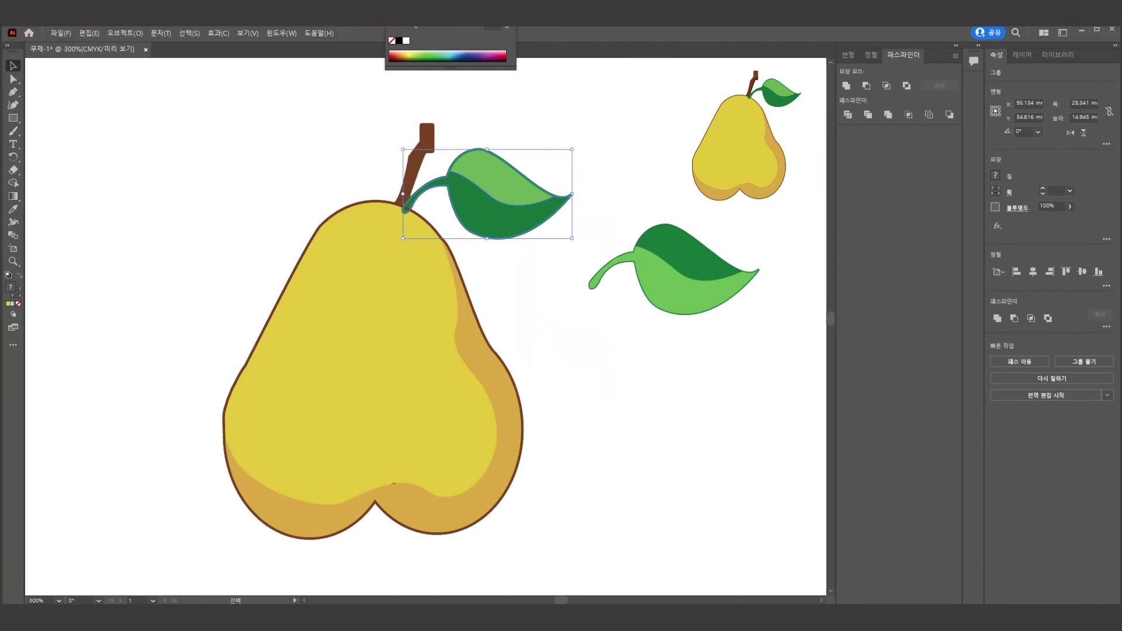
right_click(515, 211)
mouse_move(561, 335)
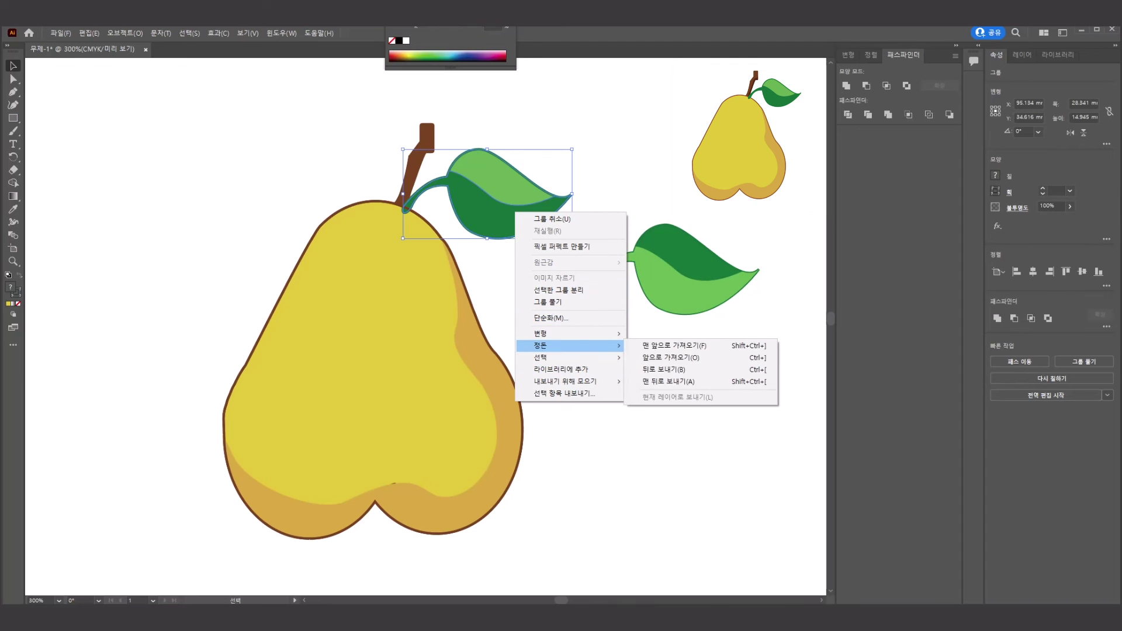
click(672, 346)
click(672, 374)
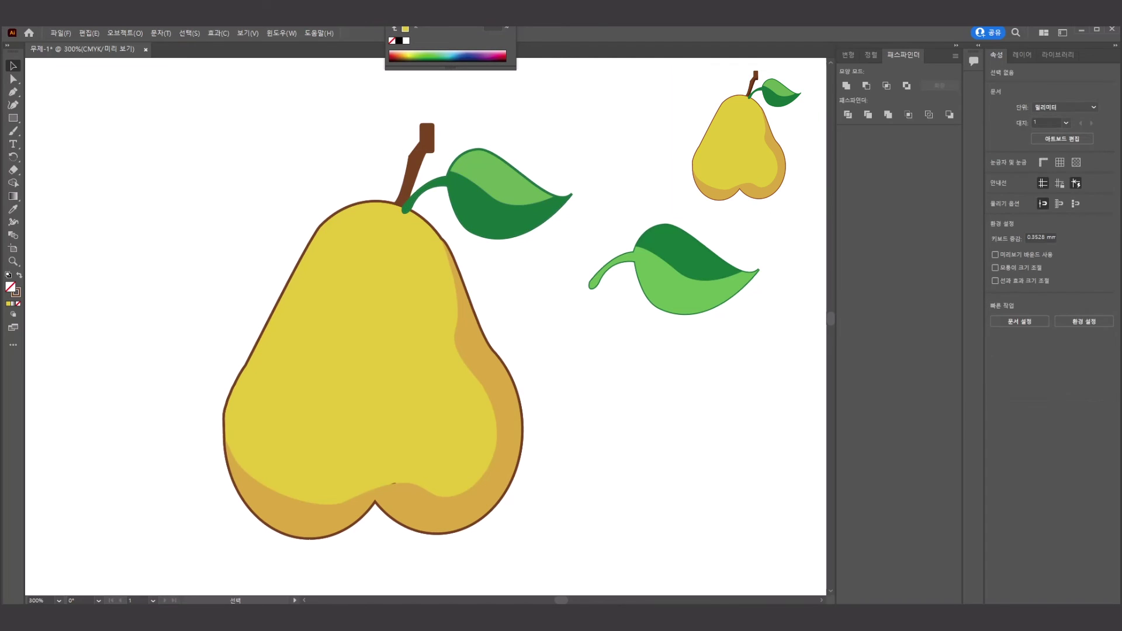
scroll(403, 422, up, 1)
Select the pear body and expand Layer 1 in the Layers panel to list its paths
click(391, 502)
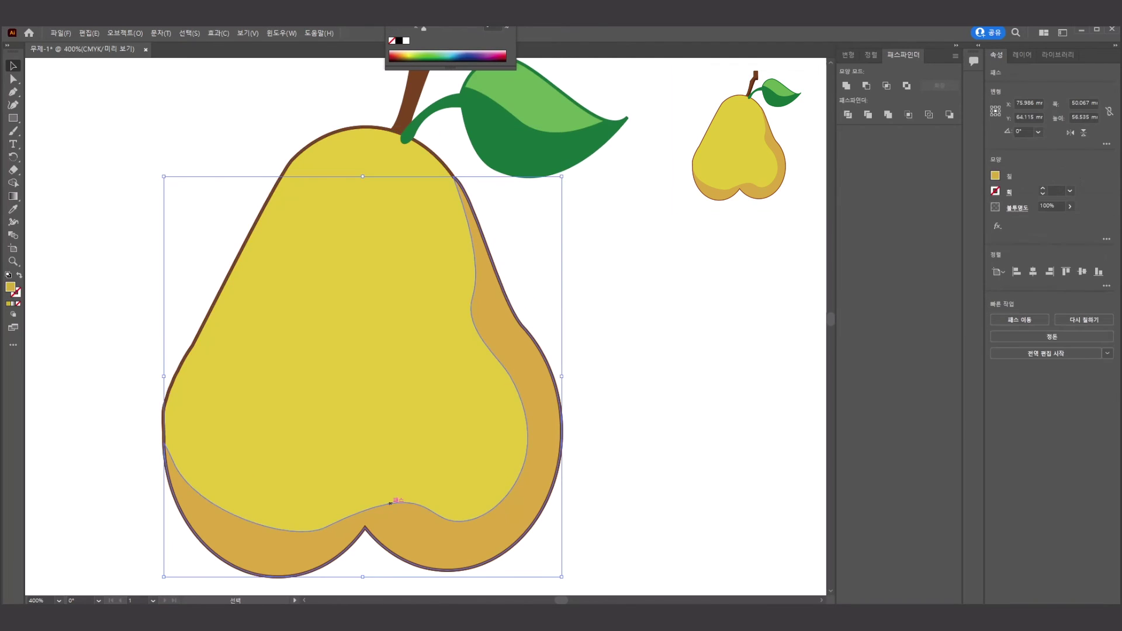
key(ctrl+shift+a)
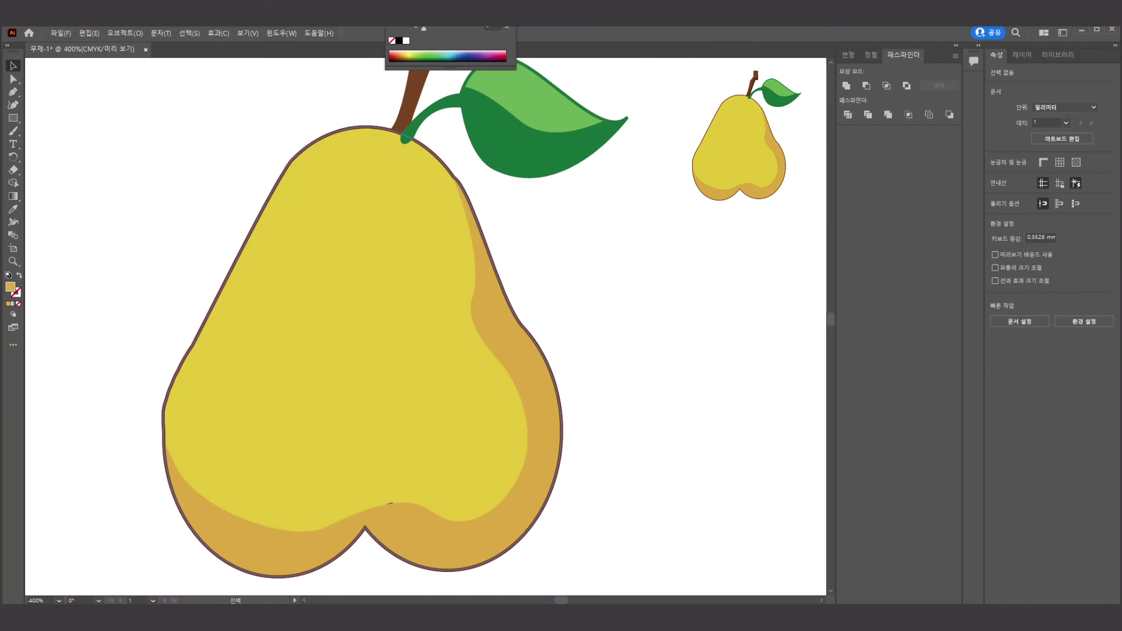
click(390, 502)
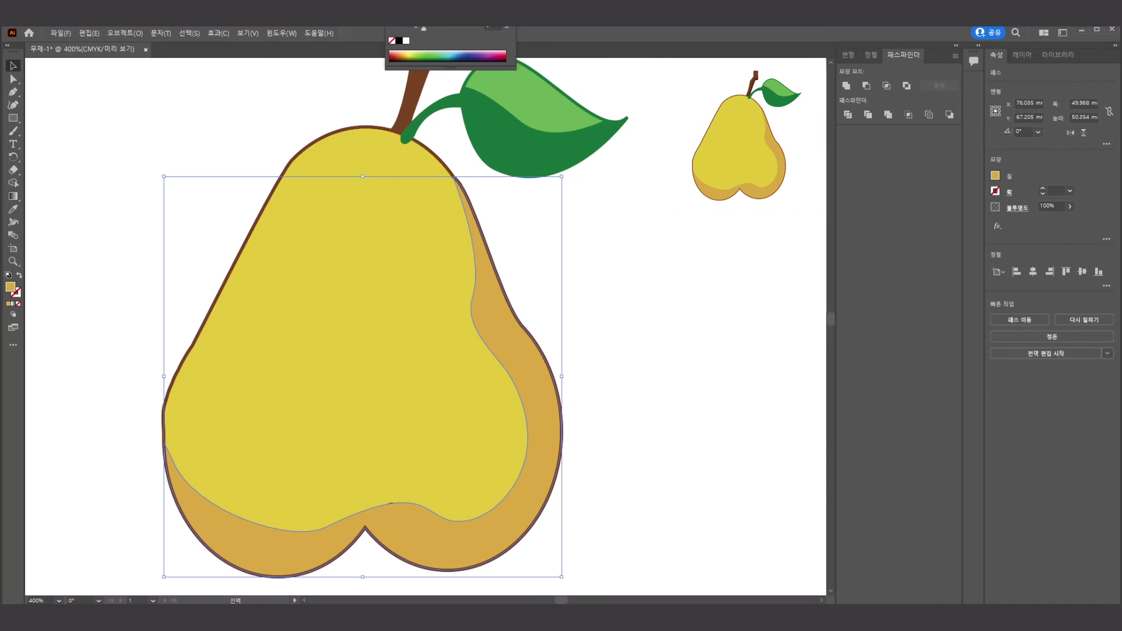
click(1022, 54)
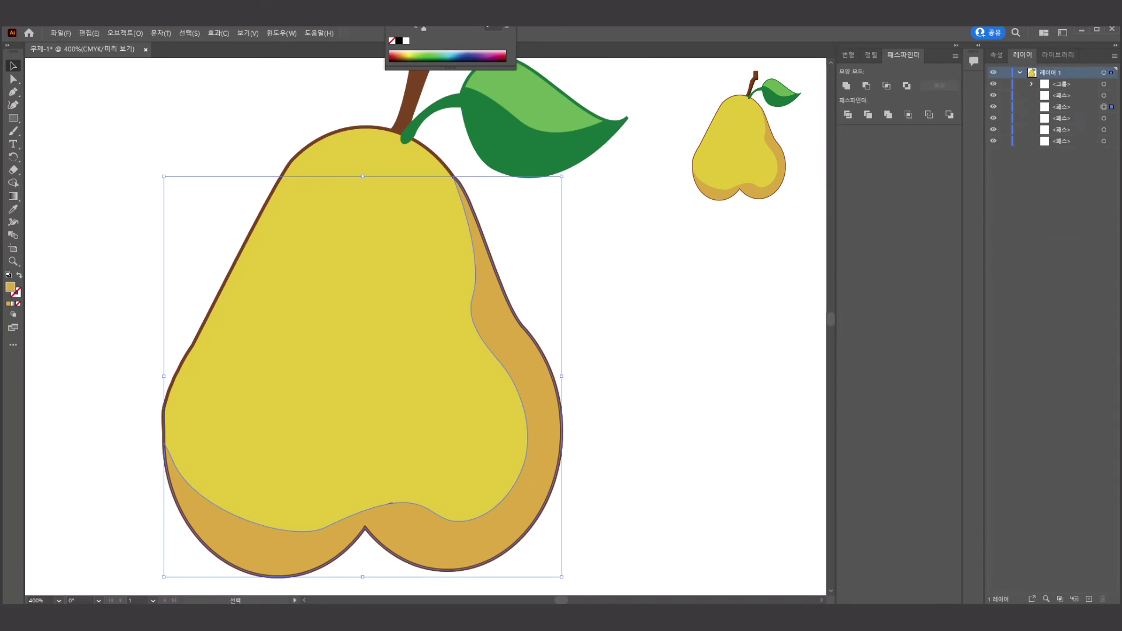
click(1019, 72)
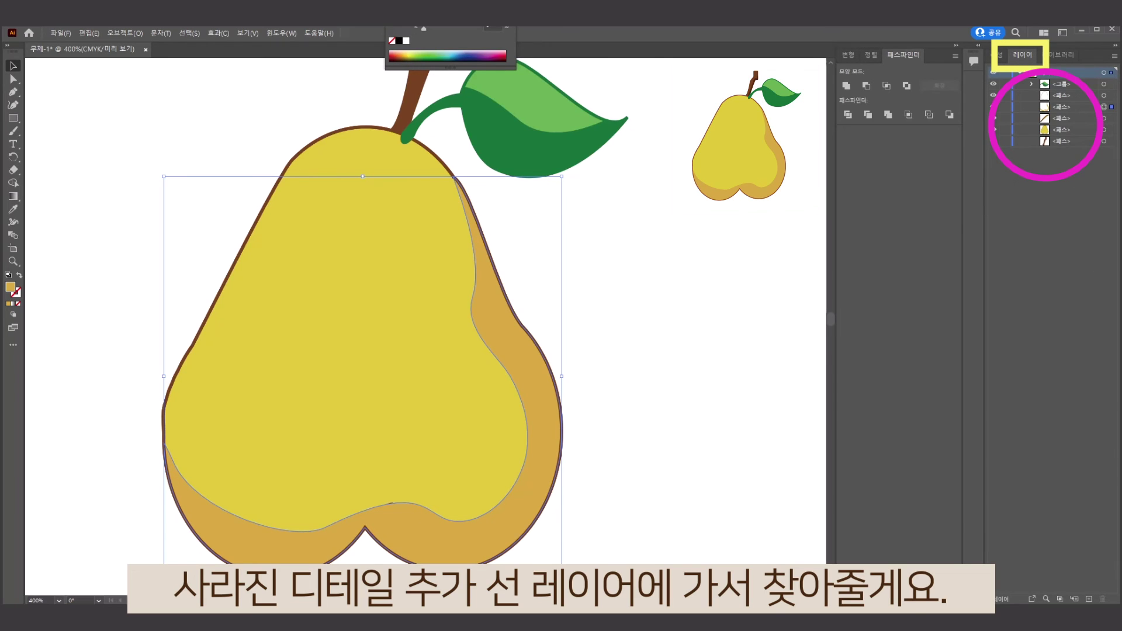
Find the hidden crease path by toggling visibility and move it to the top of Layer 1
click(1062, 141)
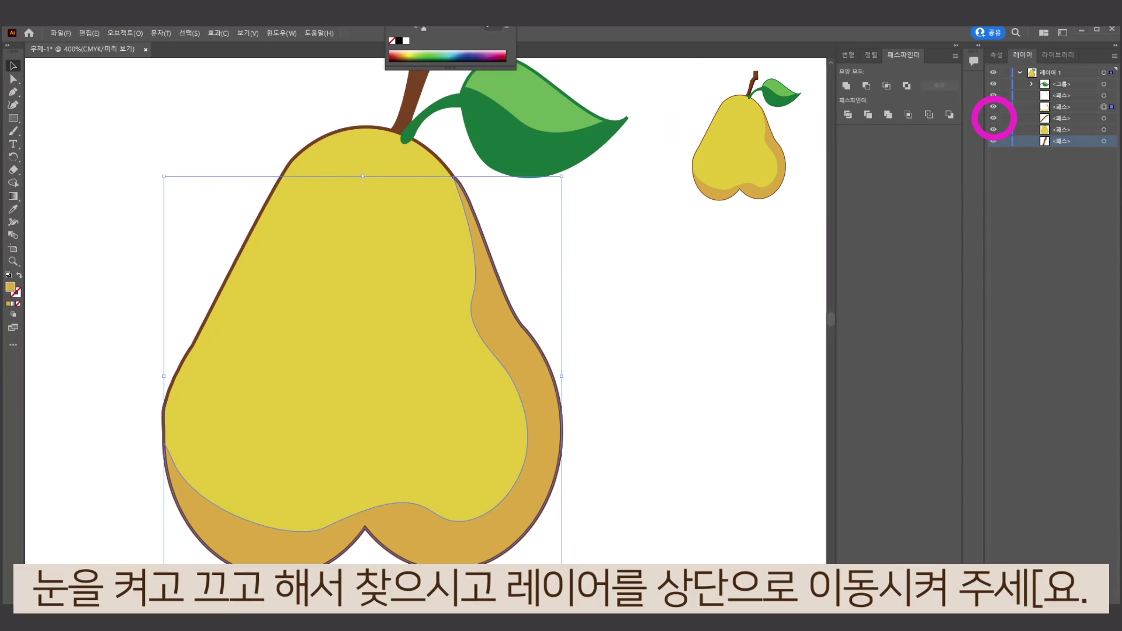
click(1062, 118)
click(993, 118)
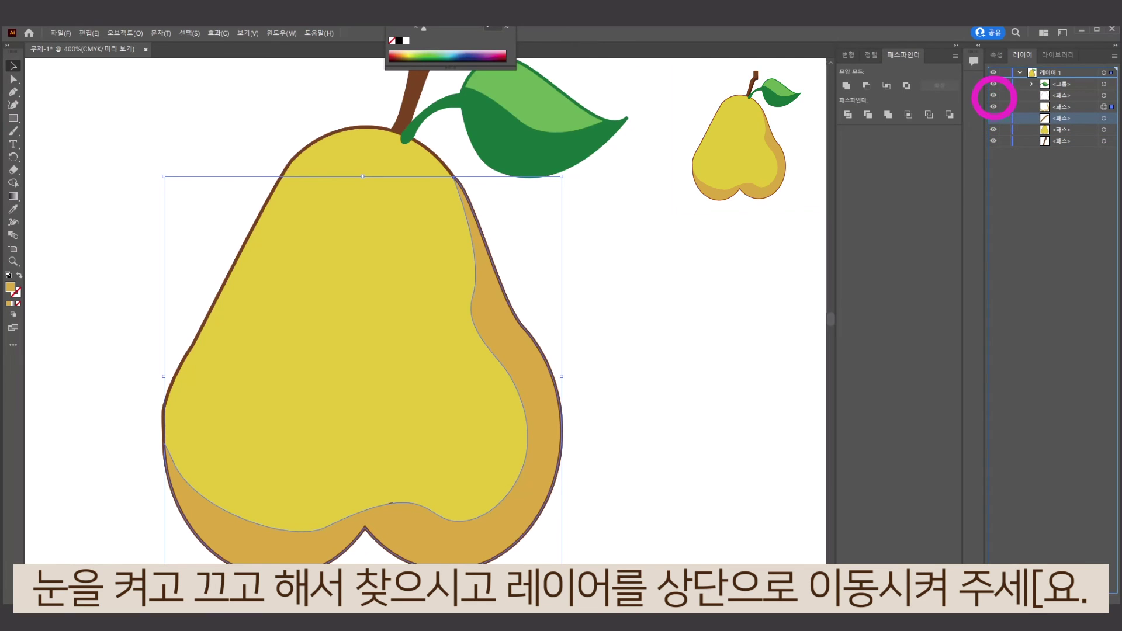
key(ctrl+shift+bracketright)
click(993, 84)
key(ctrl+shift+a)
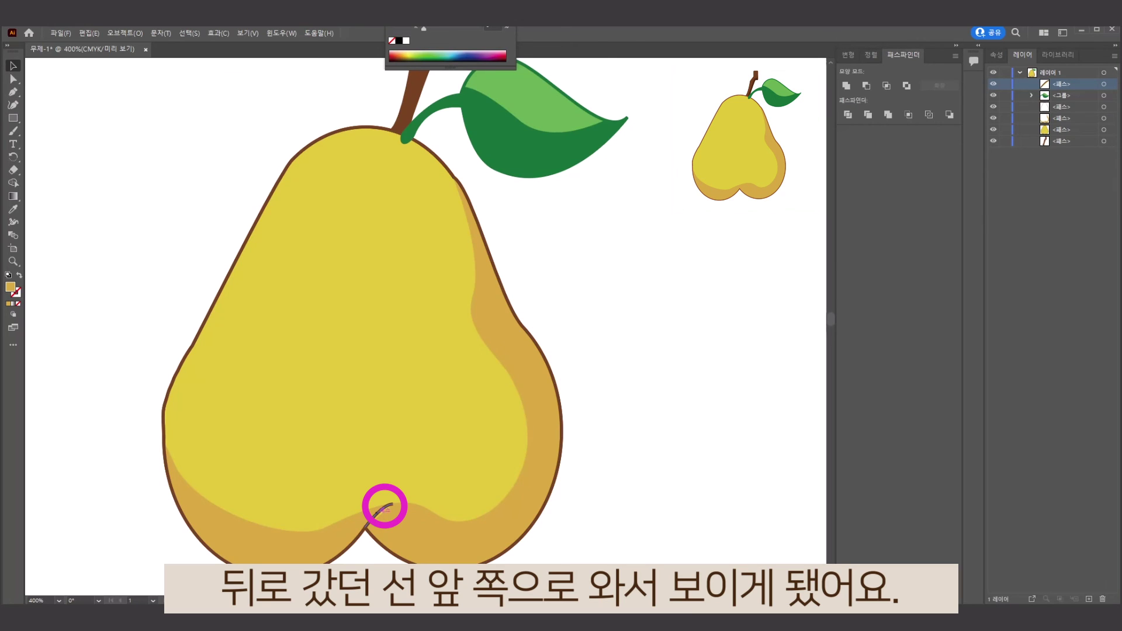
click(384, 508)
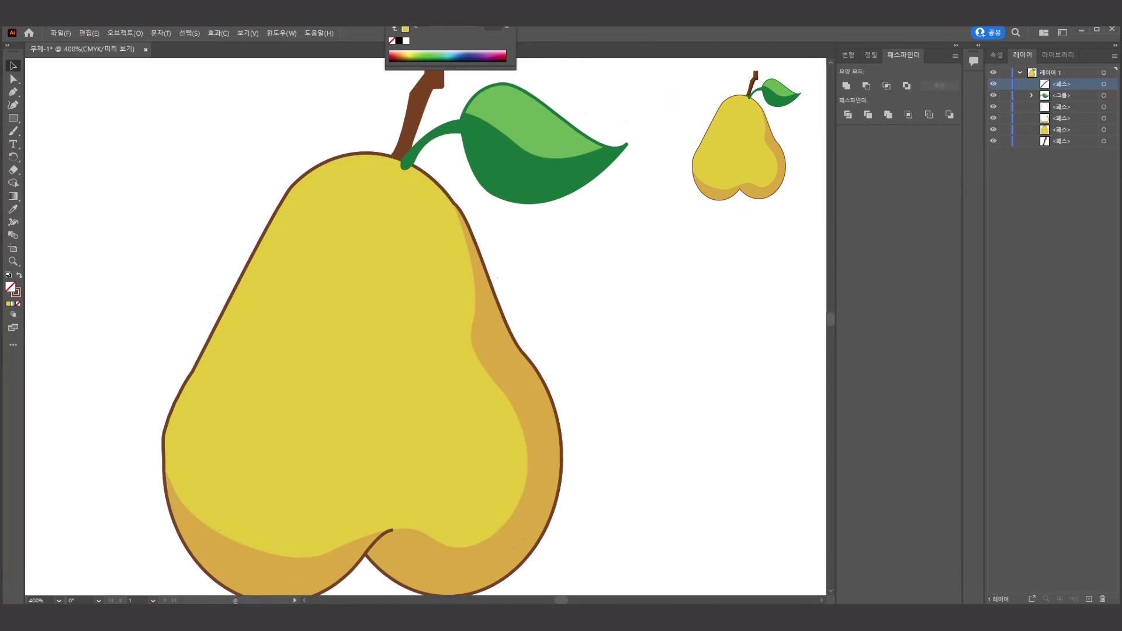
Draw a closed shadow shape with the Pen tool along the stem's right side
scroll(397, 327, up, 3)
scroll(397, 328, up, 2)
click(436, 164)
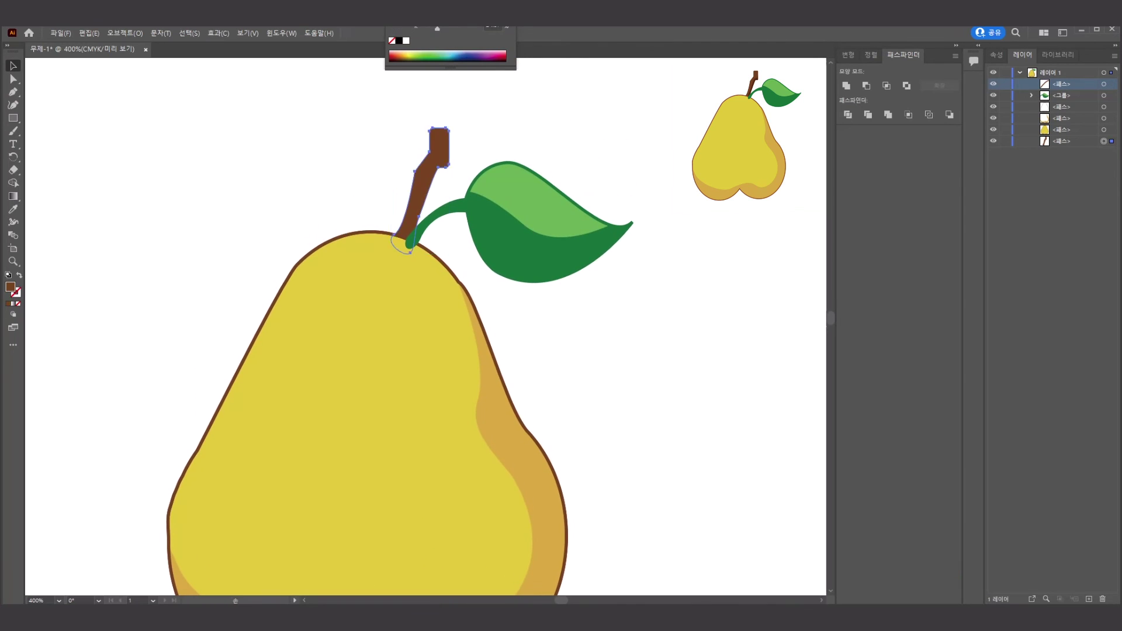
scroll(409, 351, up, 2)
key(p)
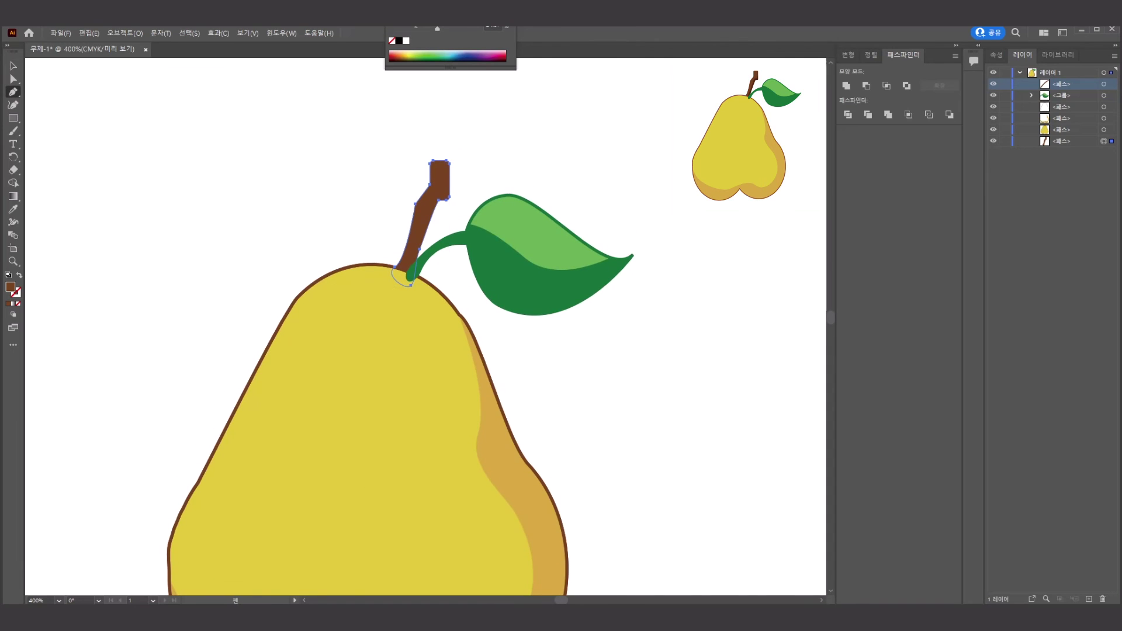
click(433, 195)
click(447, 191)
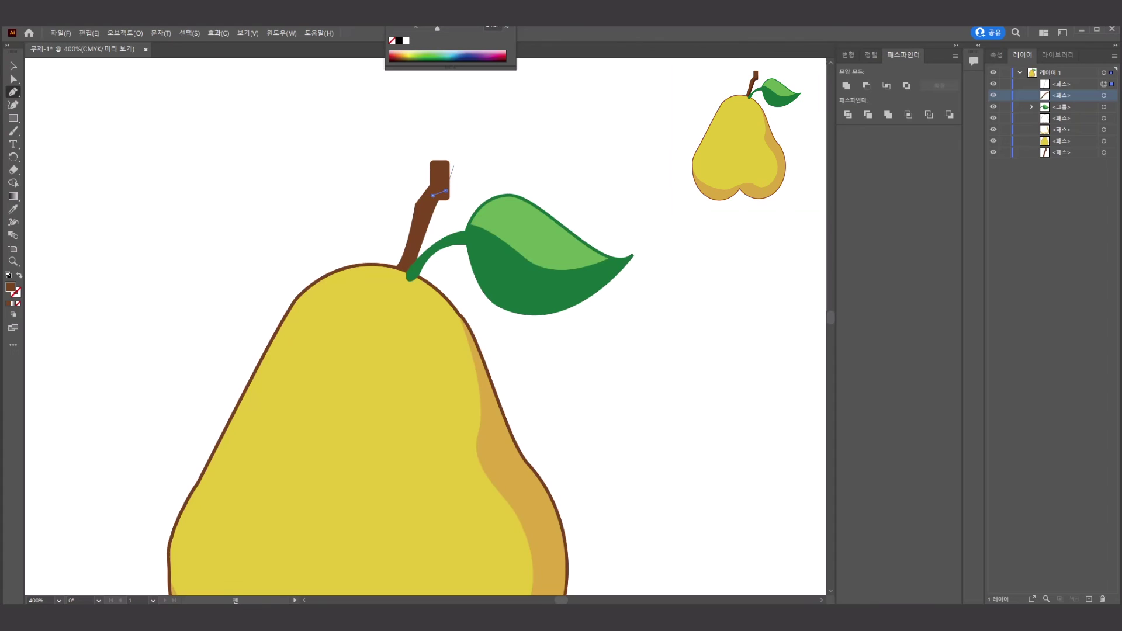
click(453, 166)
mouse_move(402, 273)
mouse_down()
mouse_move(393, 279)
mouse_move(445, 263)
mouse_up()
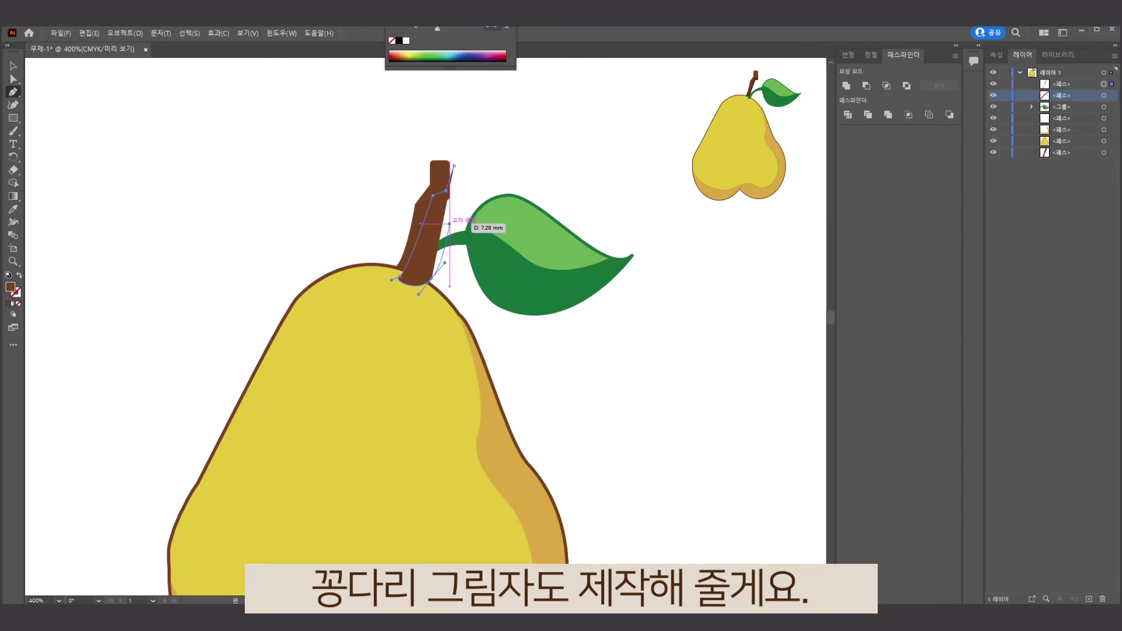
drag(454, 166, 467, 150)
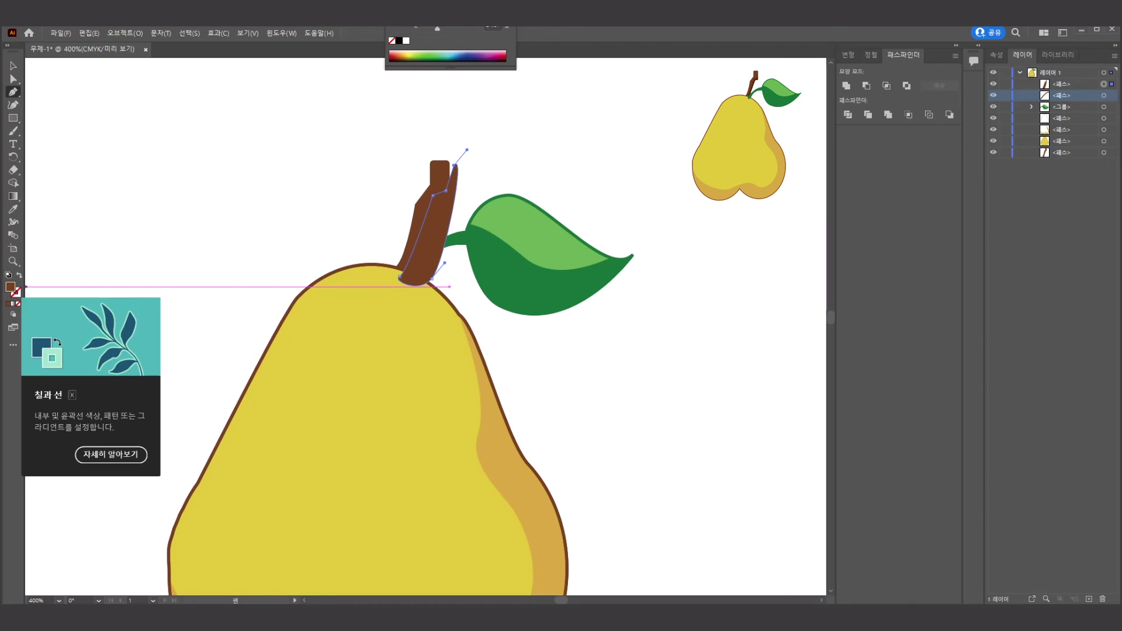
Fill the stem shadow shape with dark reddish brown 5B120D
double_click(10, 287)
text(5B290D)
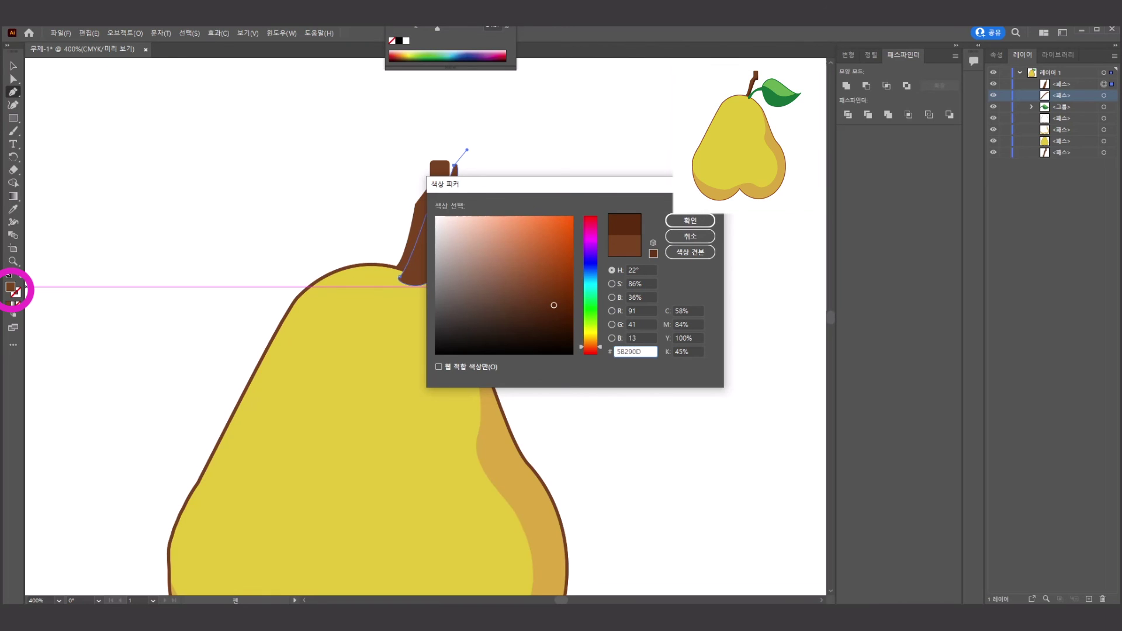
drag(590, 347, 590, 352)
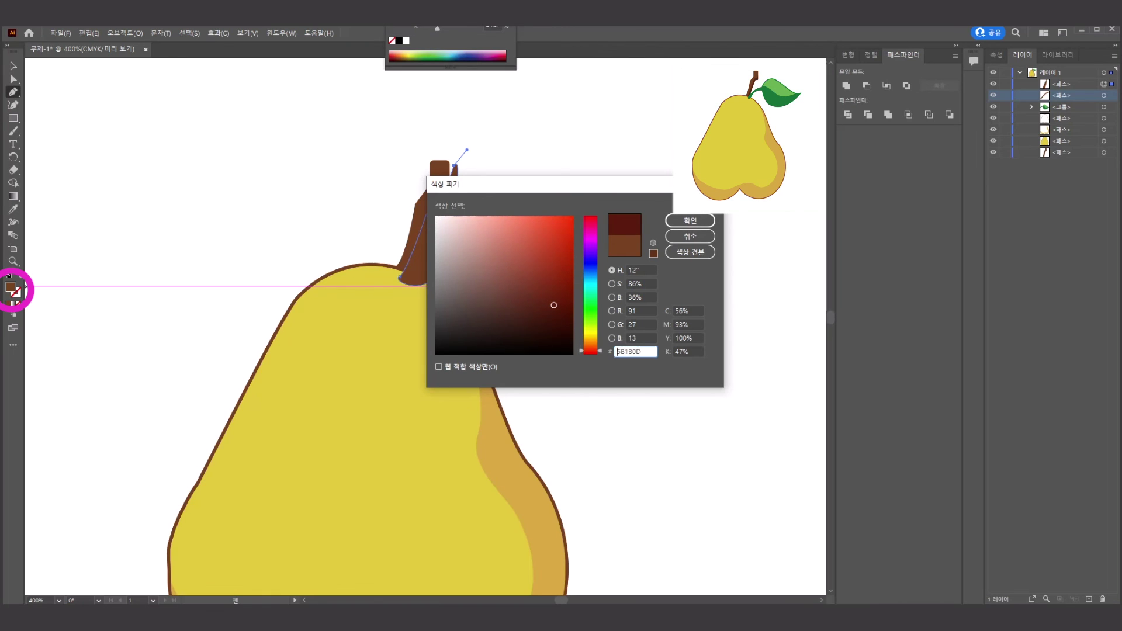
click(689, 220)
key(Return)
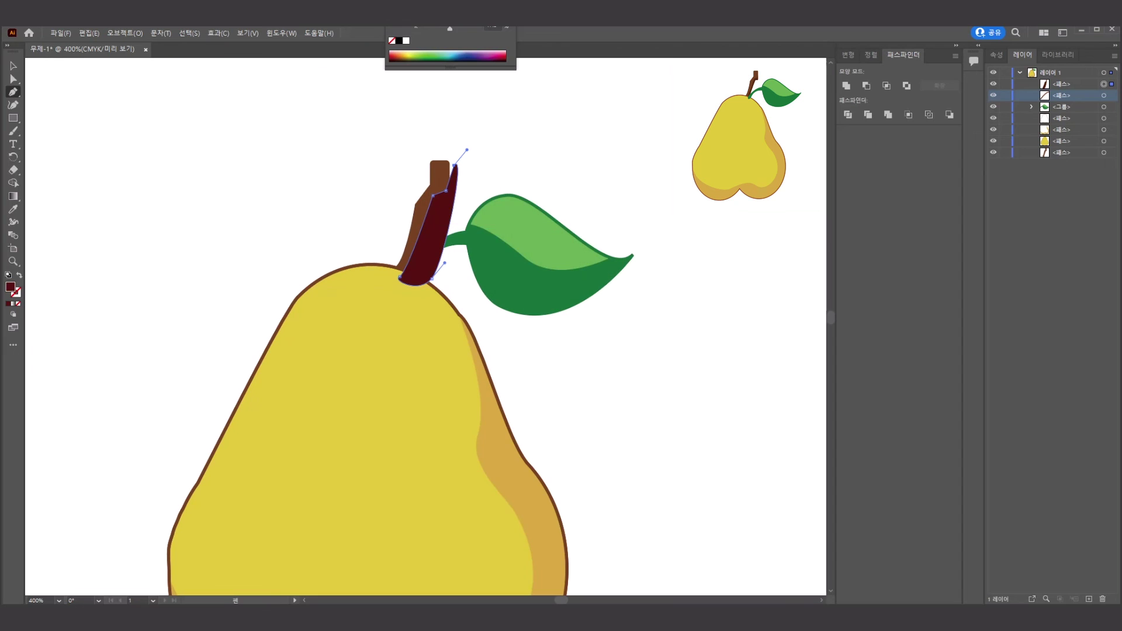
key(v)
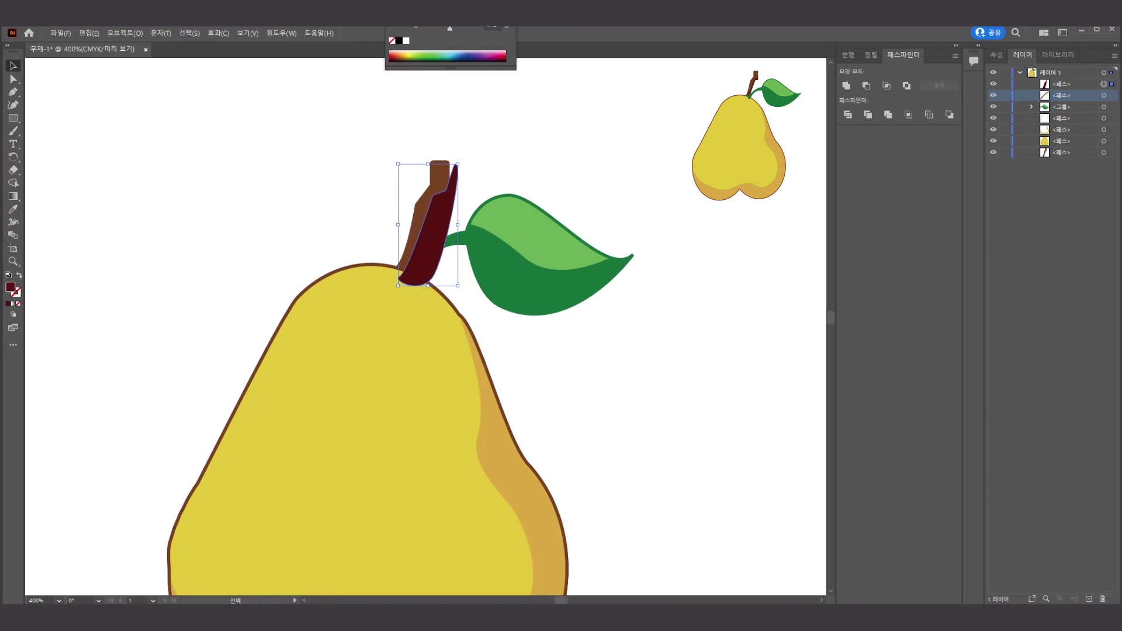
Clip the shadow to a pasted-in-front copy of the stem, then apply Pathfinder Minus Back
click(426, 160)
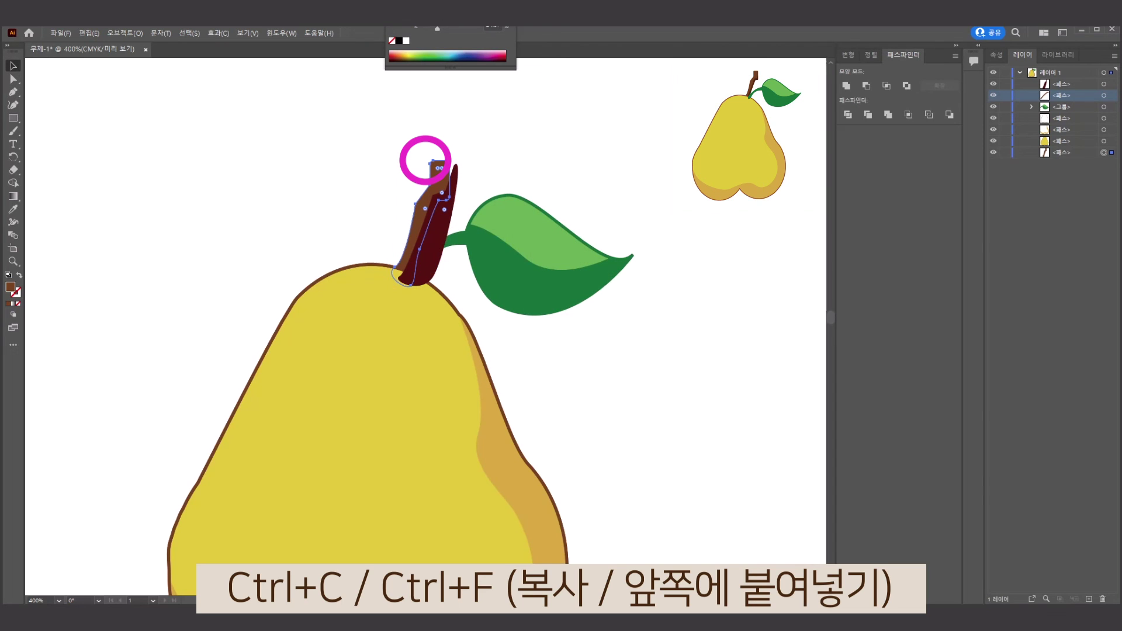
key(ctrl+c)
key(ctrl+f)
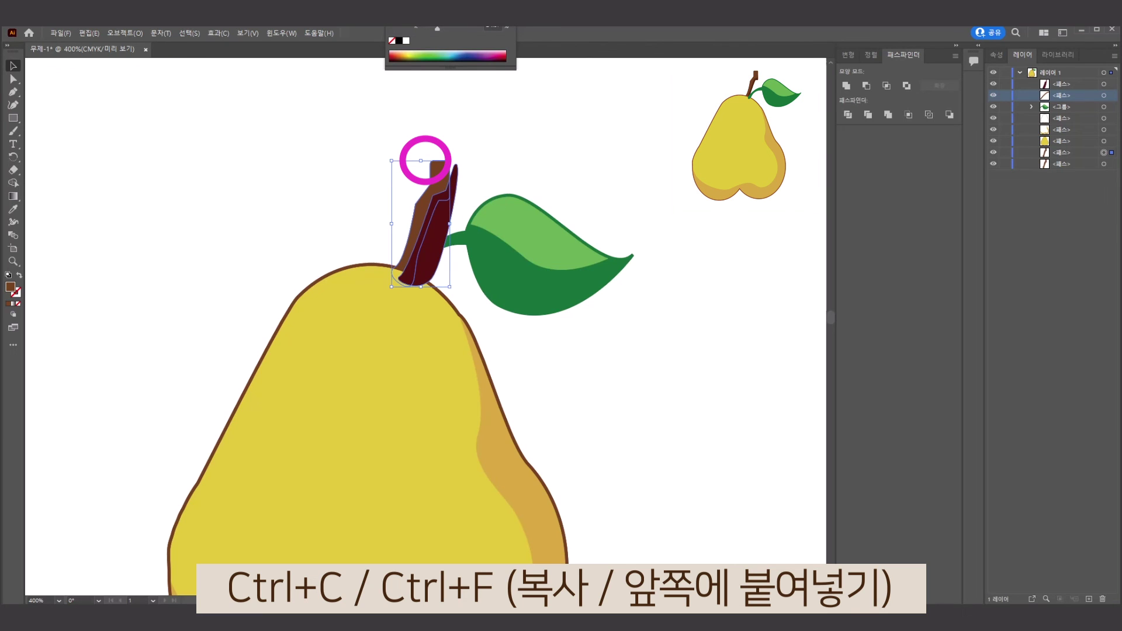
shift+click(447, 198)
right_click(441, 224)
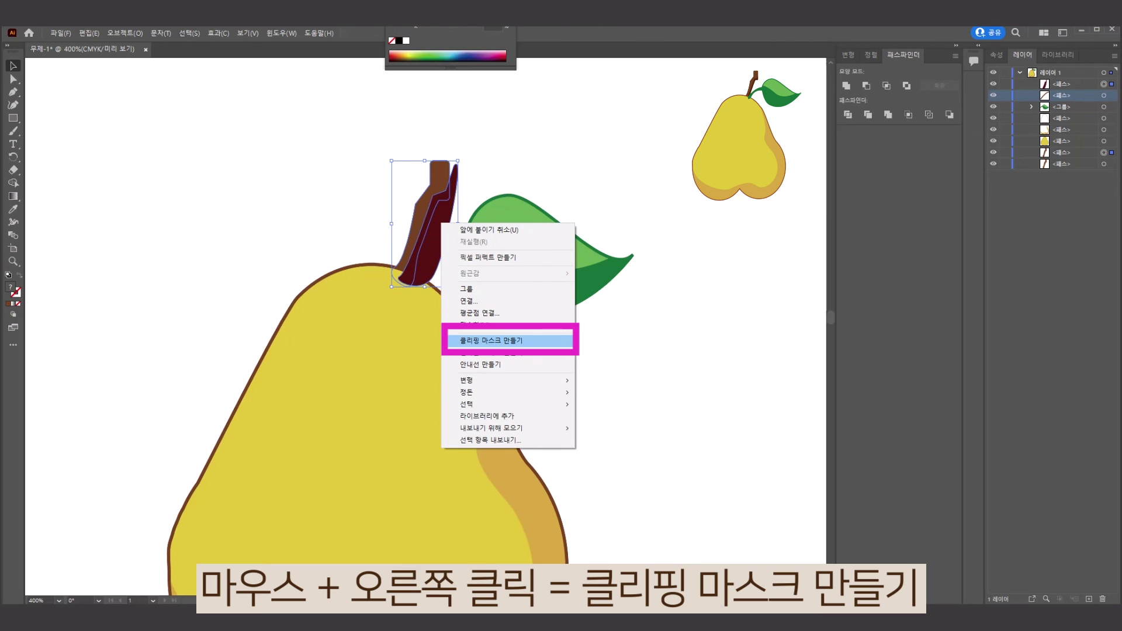
click(491, 340)
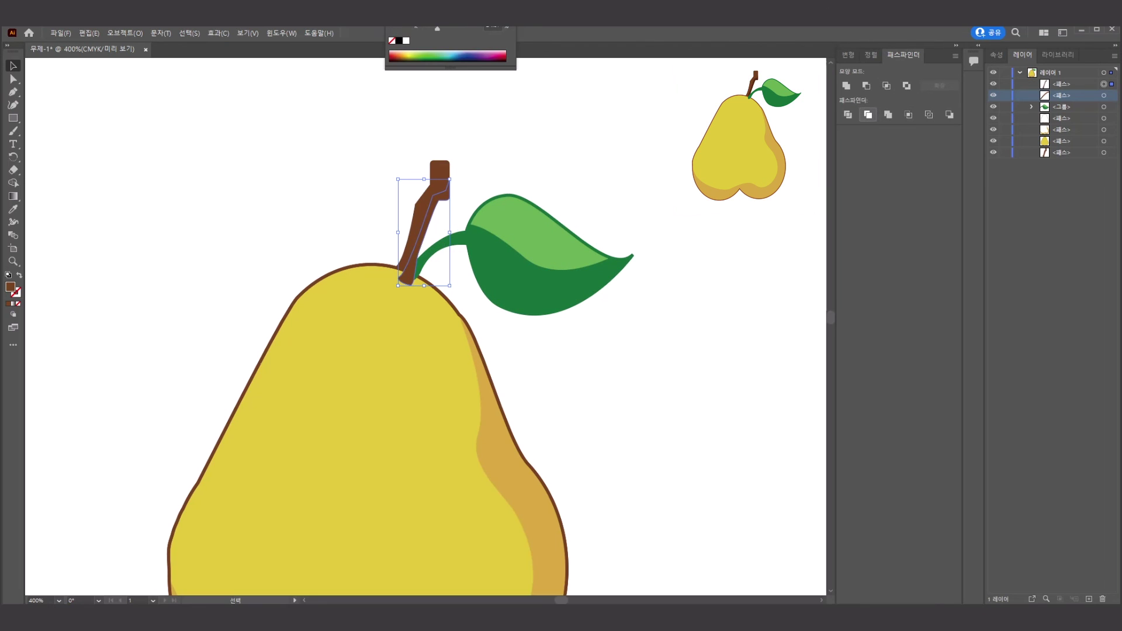
click(868, 114)
Give the lower stem shape a darker brown fill, 63250F
key(i)
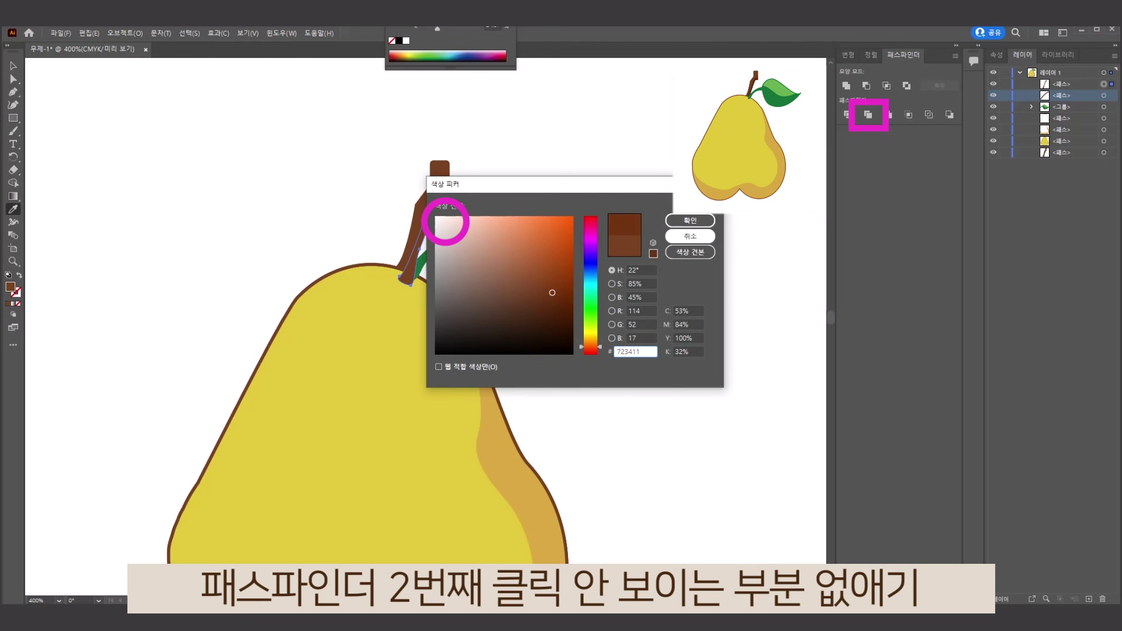
key(Return)
key(v)
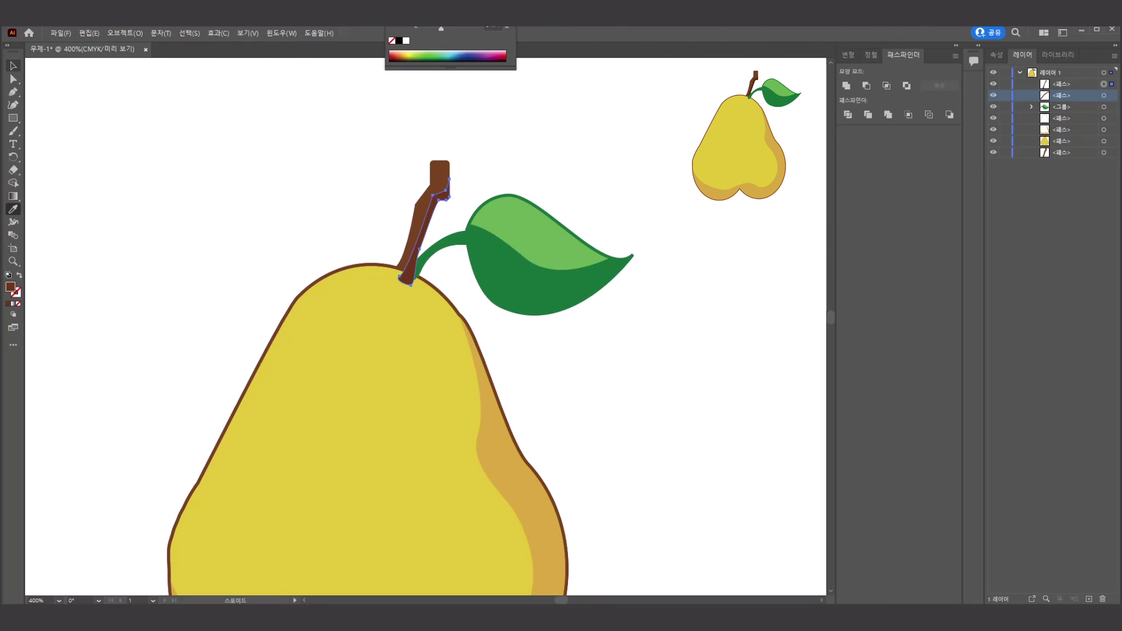
key(a)
click(438, 175)
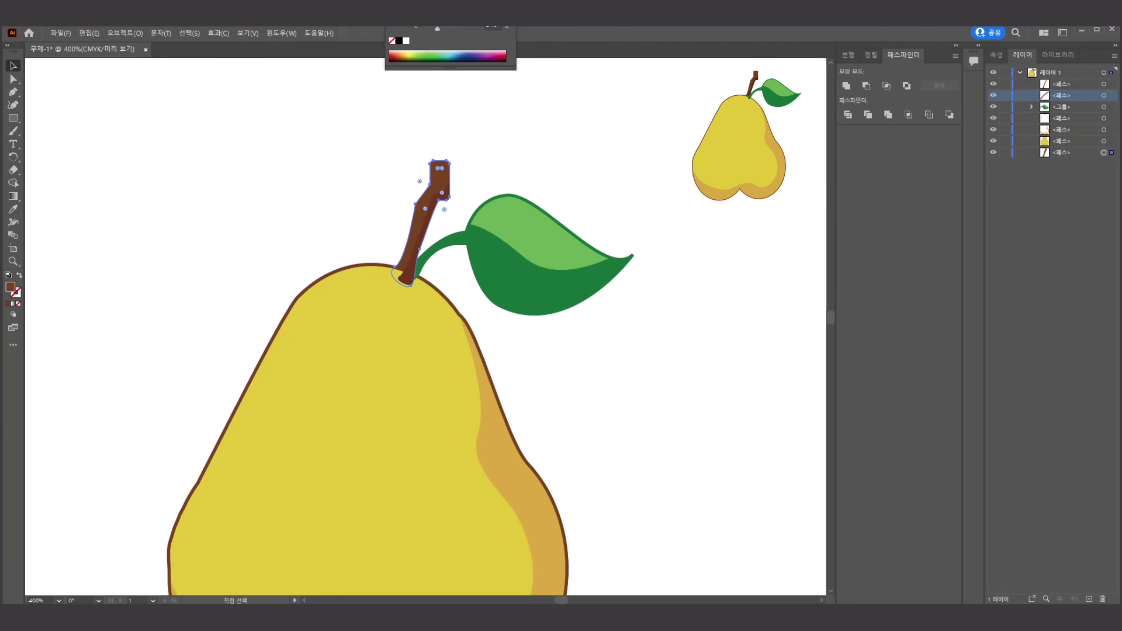
key(v)
click(421, 234)
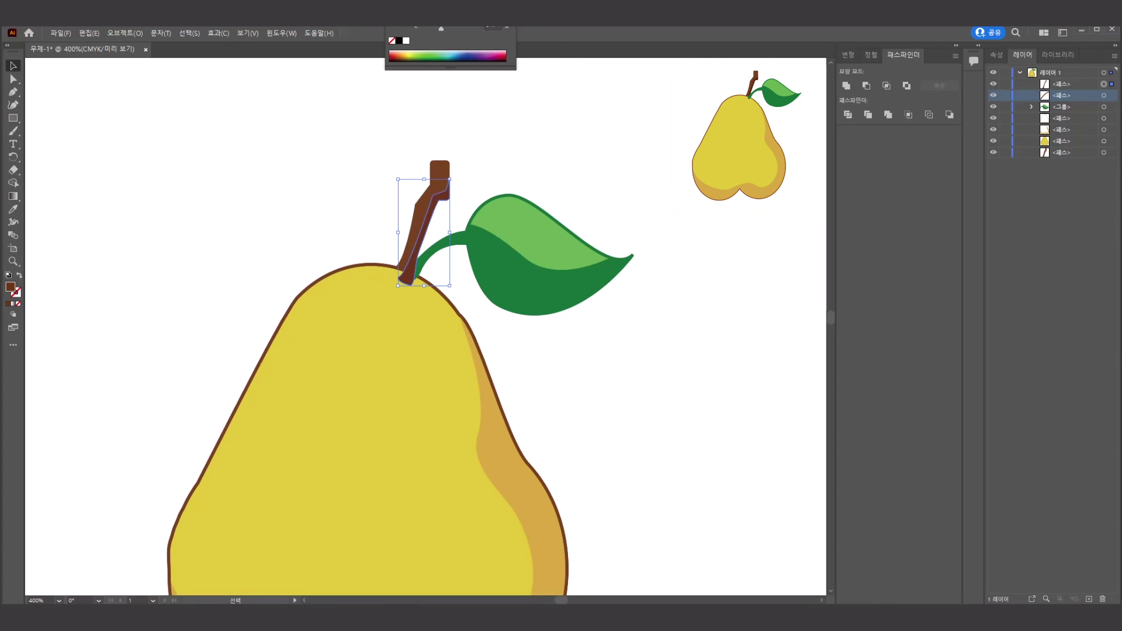
double_click(10, 287)
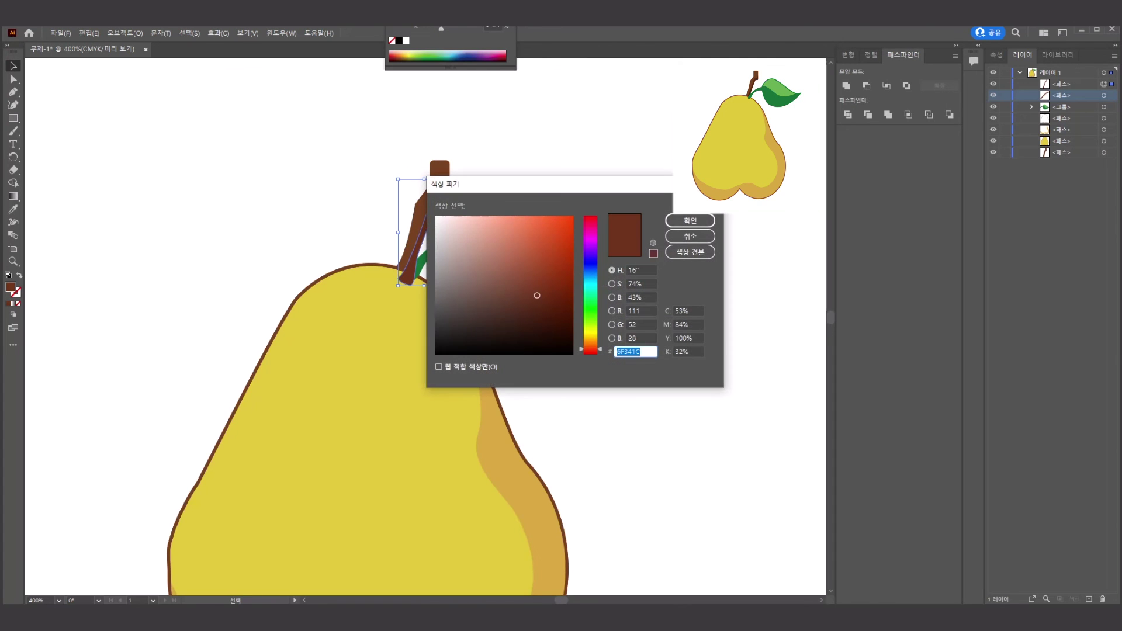
key(ctrl+v)
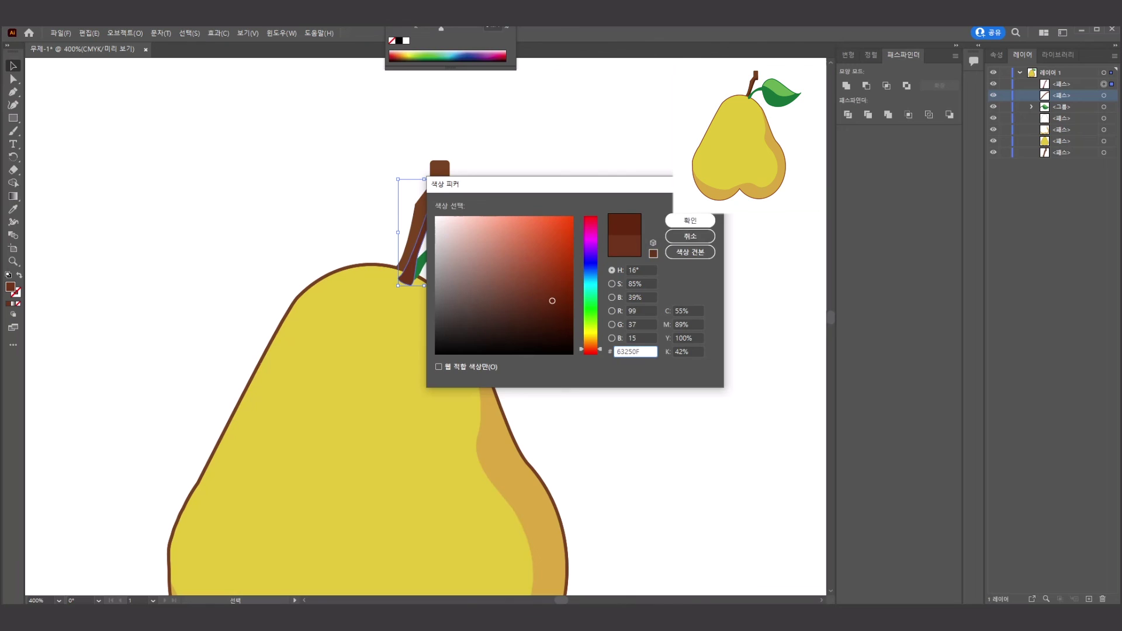
key(Return)
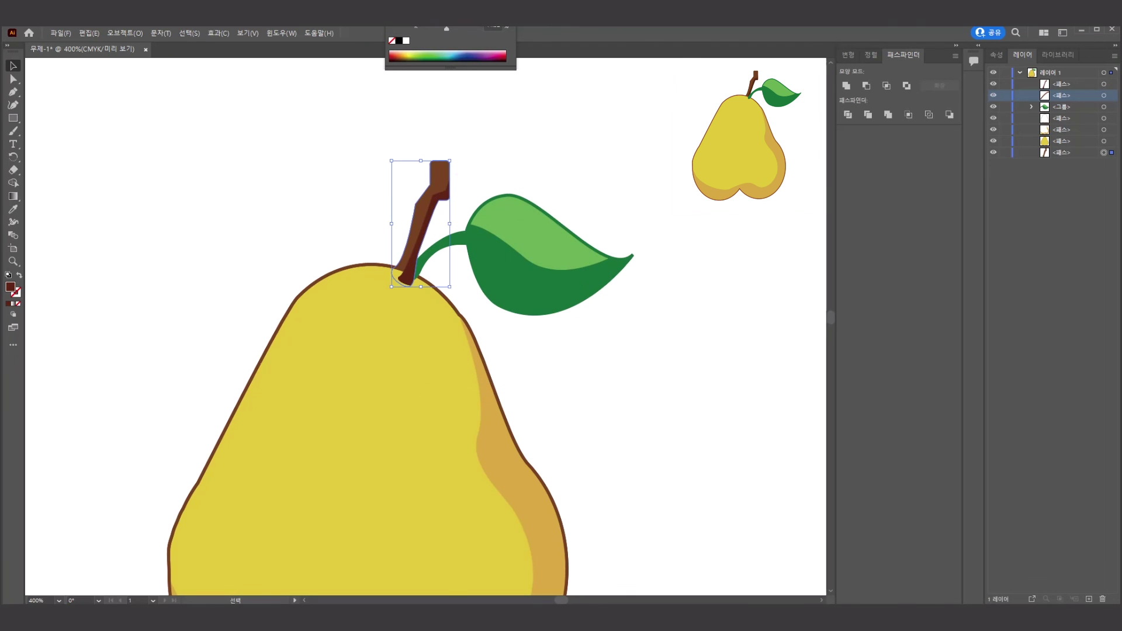
key(ctrl+shift+a)
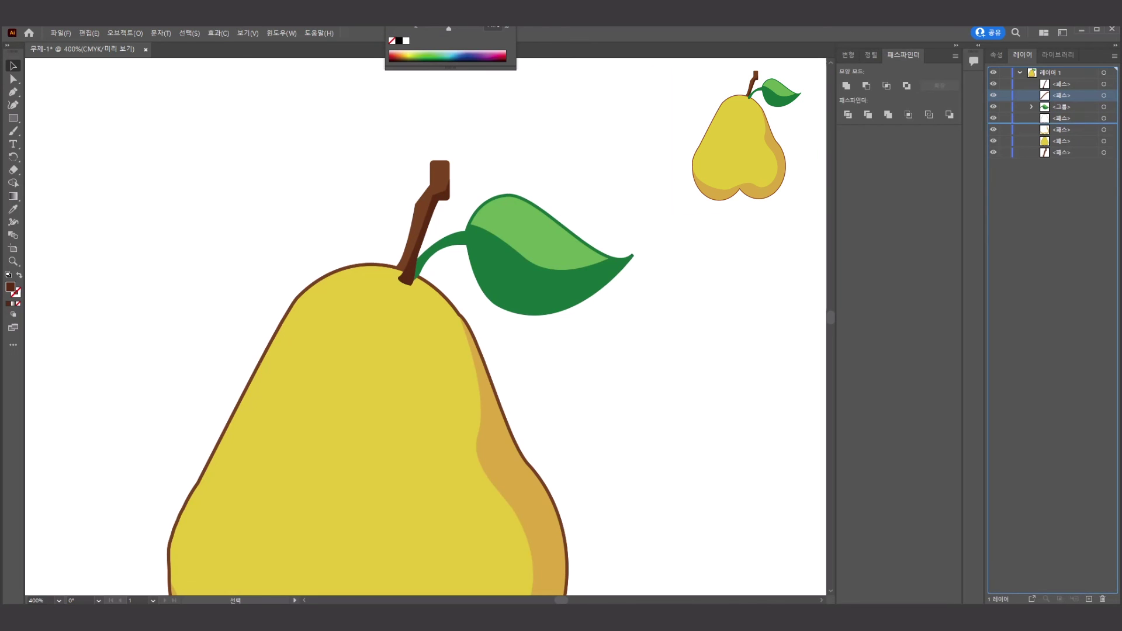
Reorder the stem rows in the Layers panel so the stem sits behind the pear body
drag(1060, 146, 1060, 158)
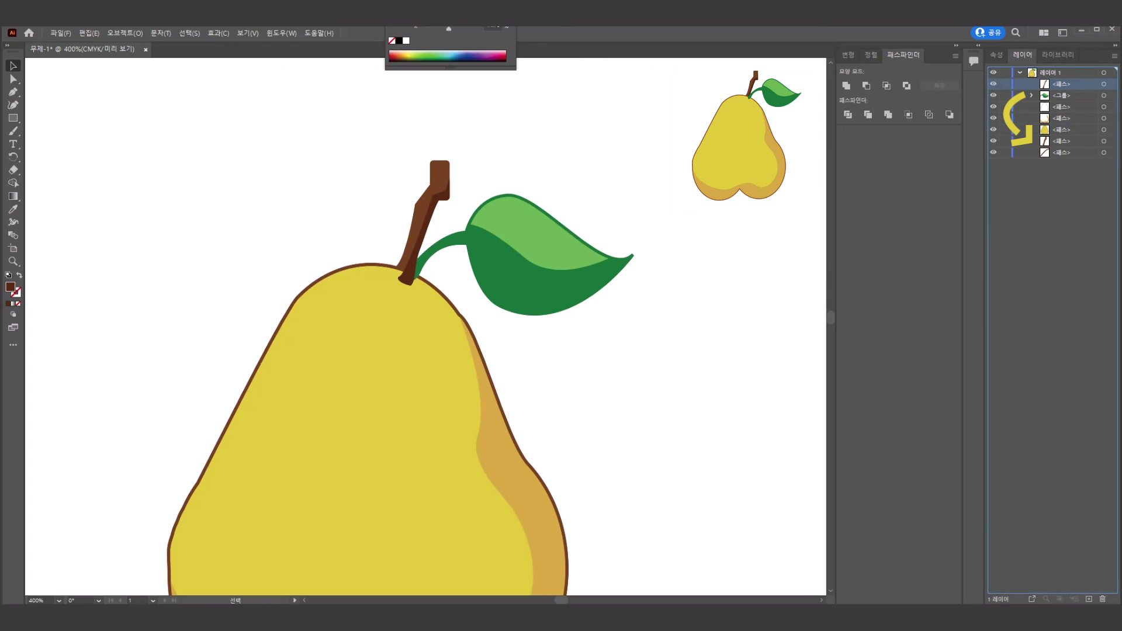
drag(1060, 83, 1060, 156)
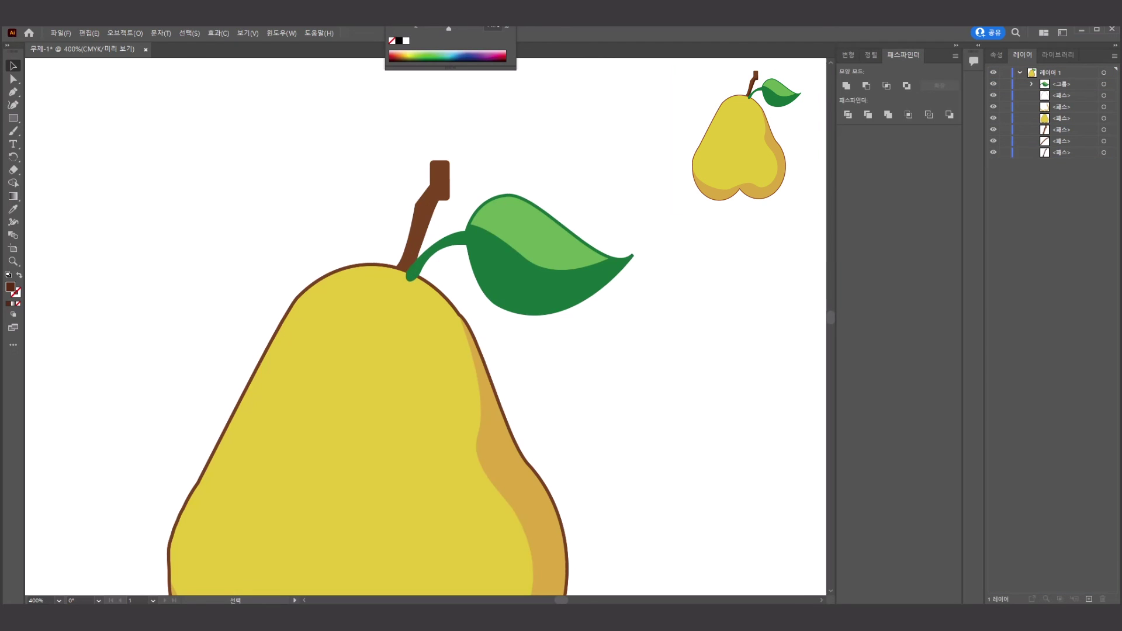
drag(1061, 152, 1060, 124)
key(ctrl+minus)
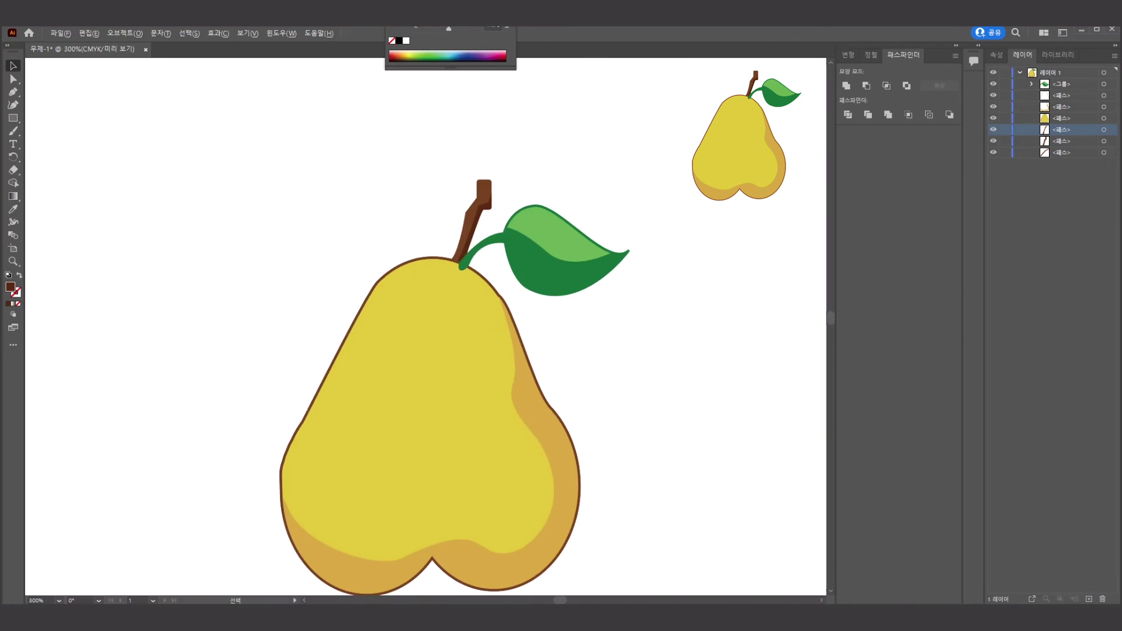
key(ctrl+minus)
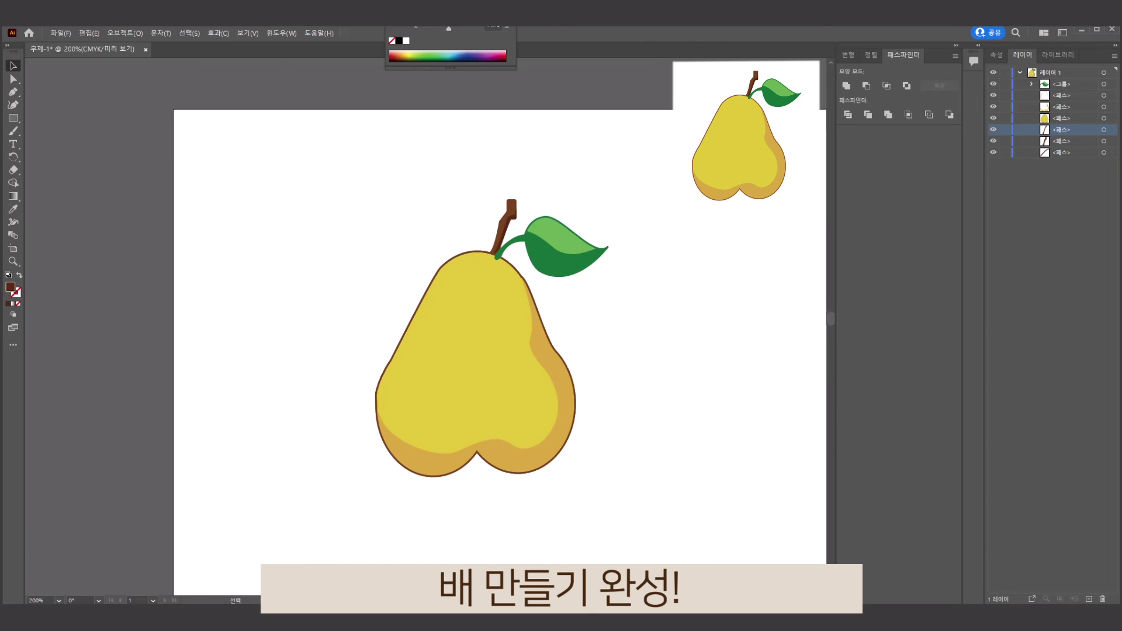
click(538, 312)
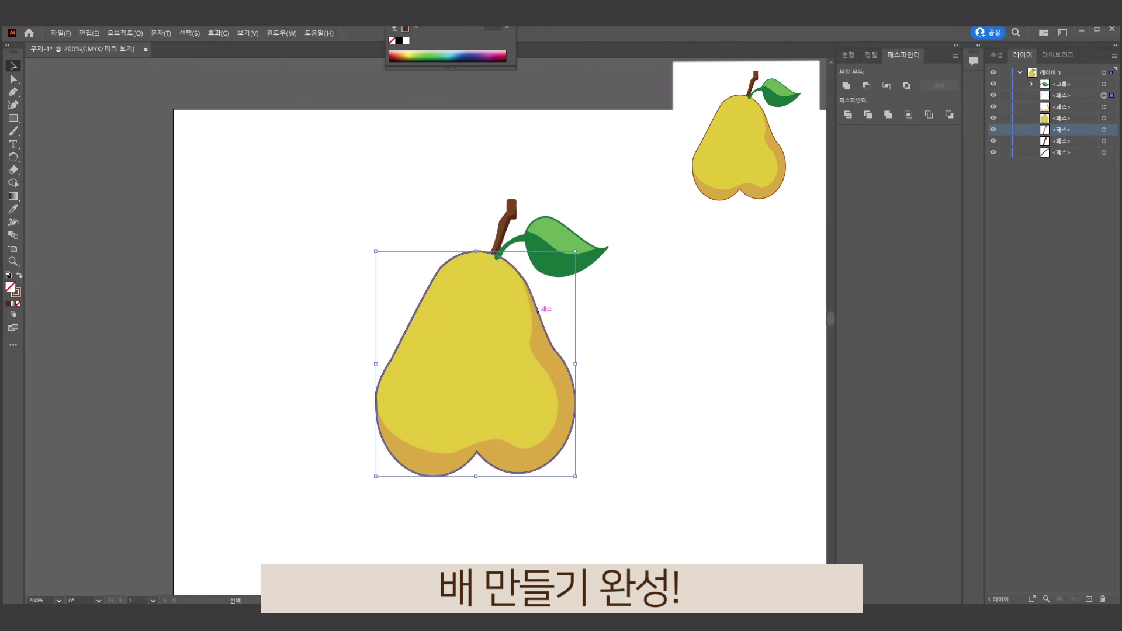
key(ctrl+shift+a)
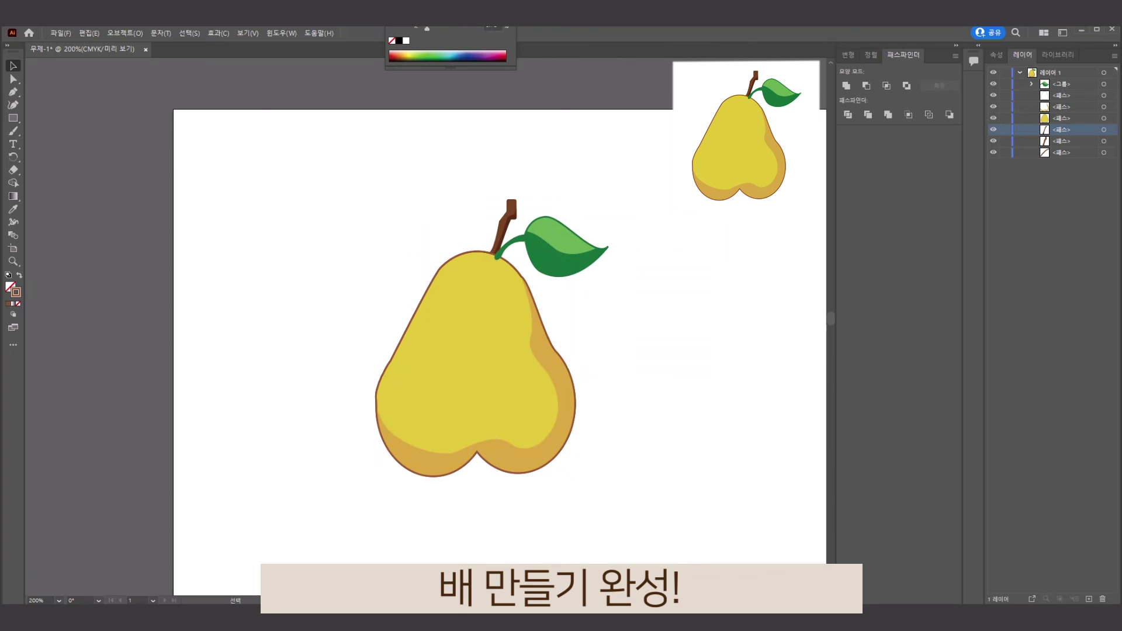
key(ctrl+plus)
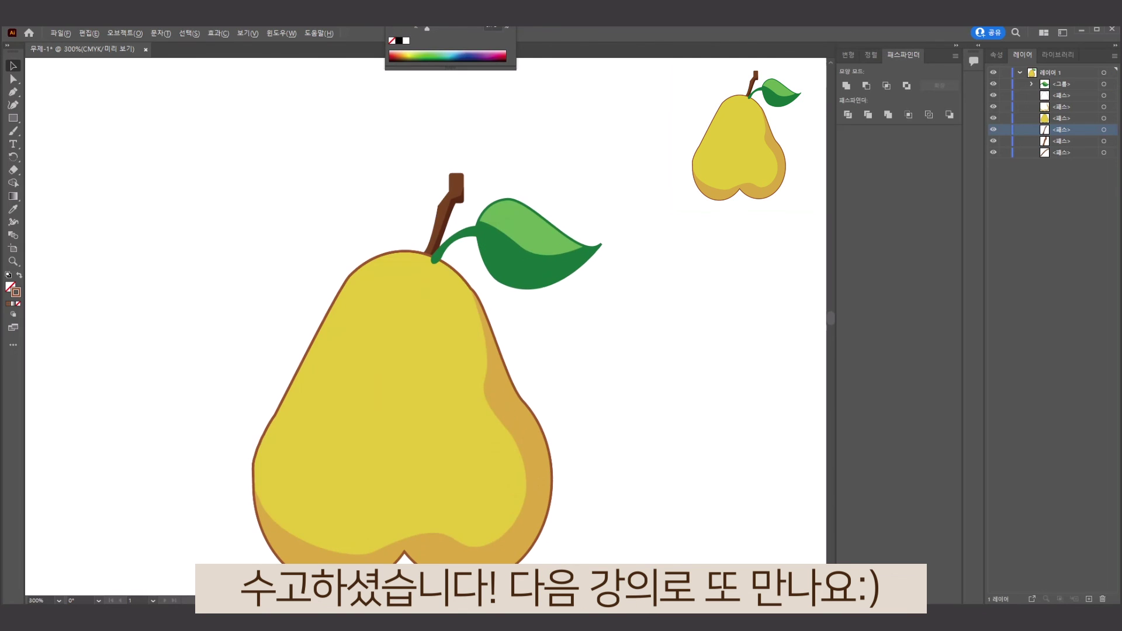
scroll(426, 327, down, 1)
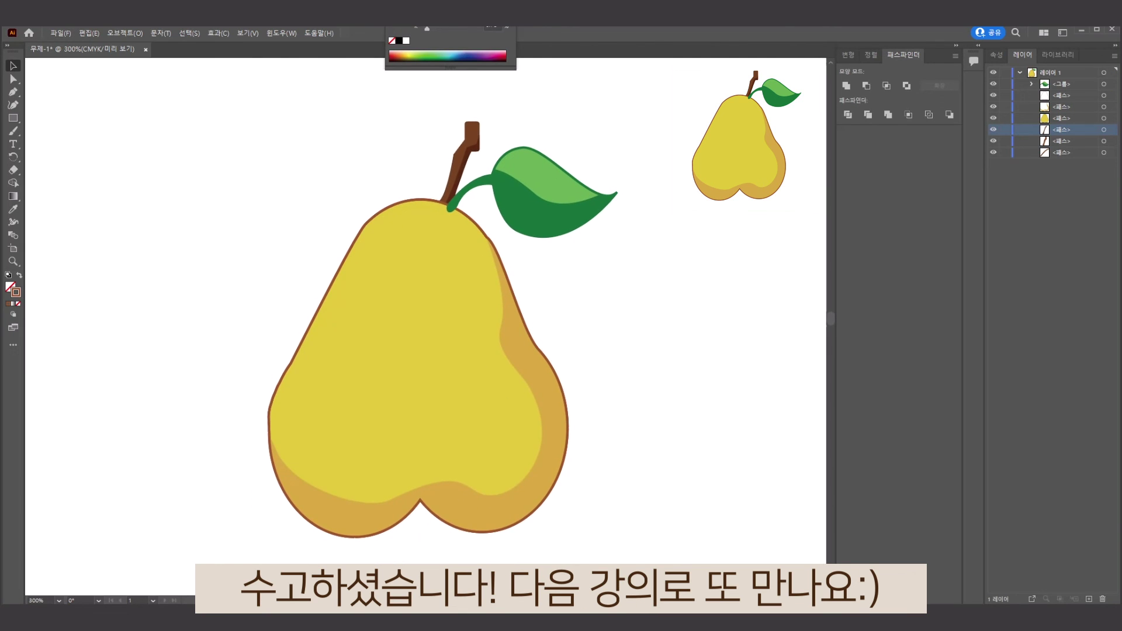